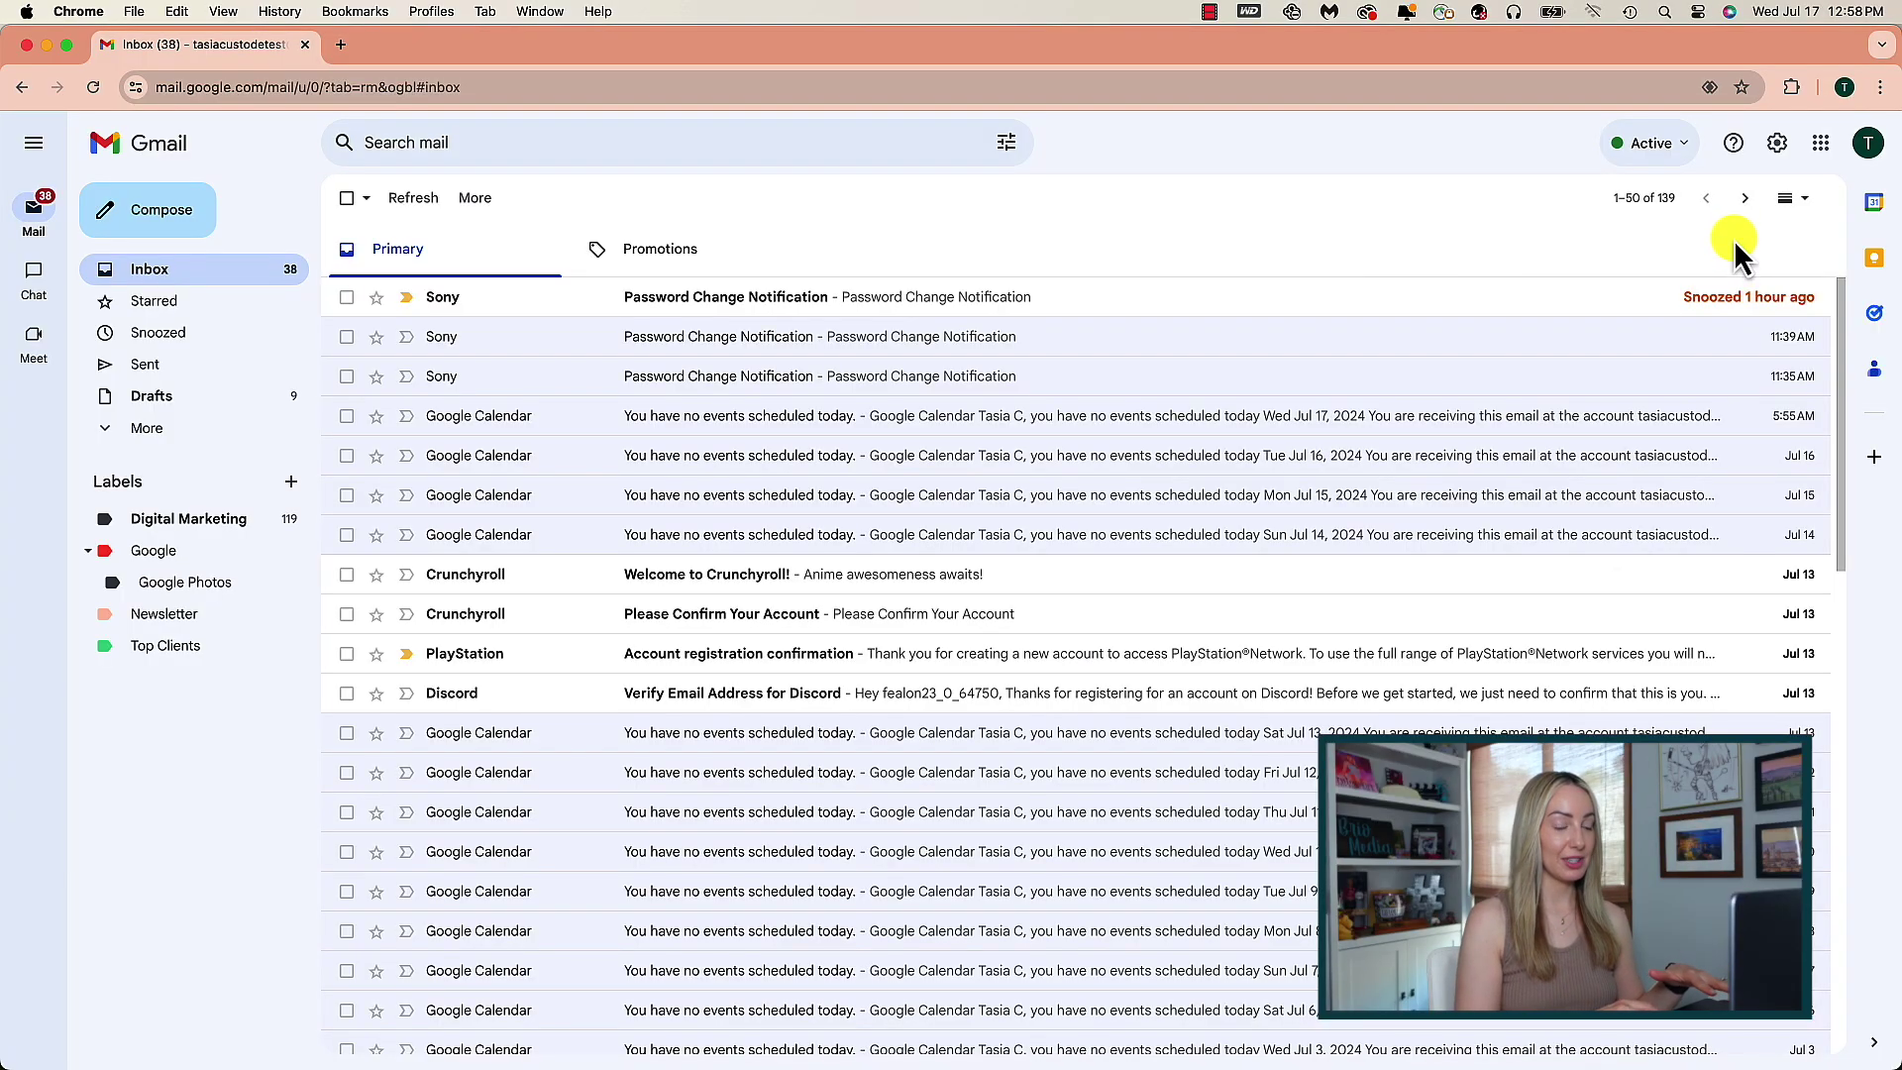
Step: In Gmail's General settings, keep the Undo Send cancellation period at 10 seconds
click(1780, 146)
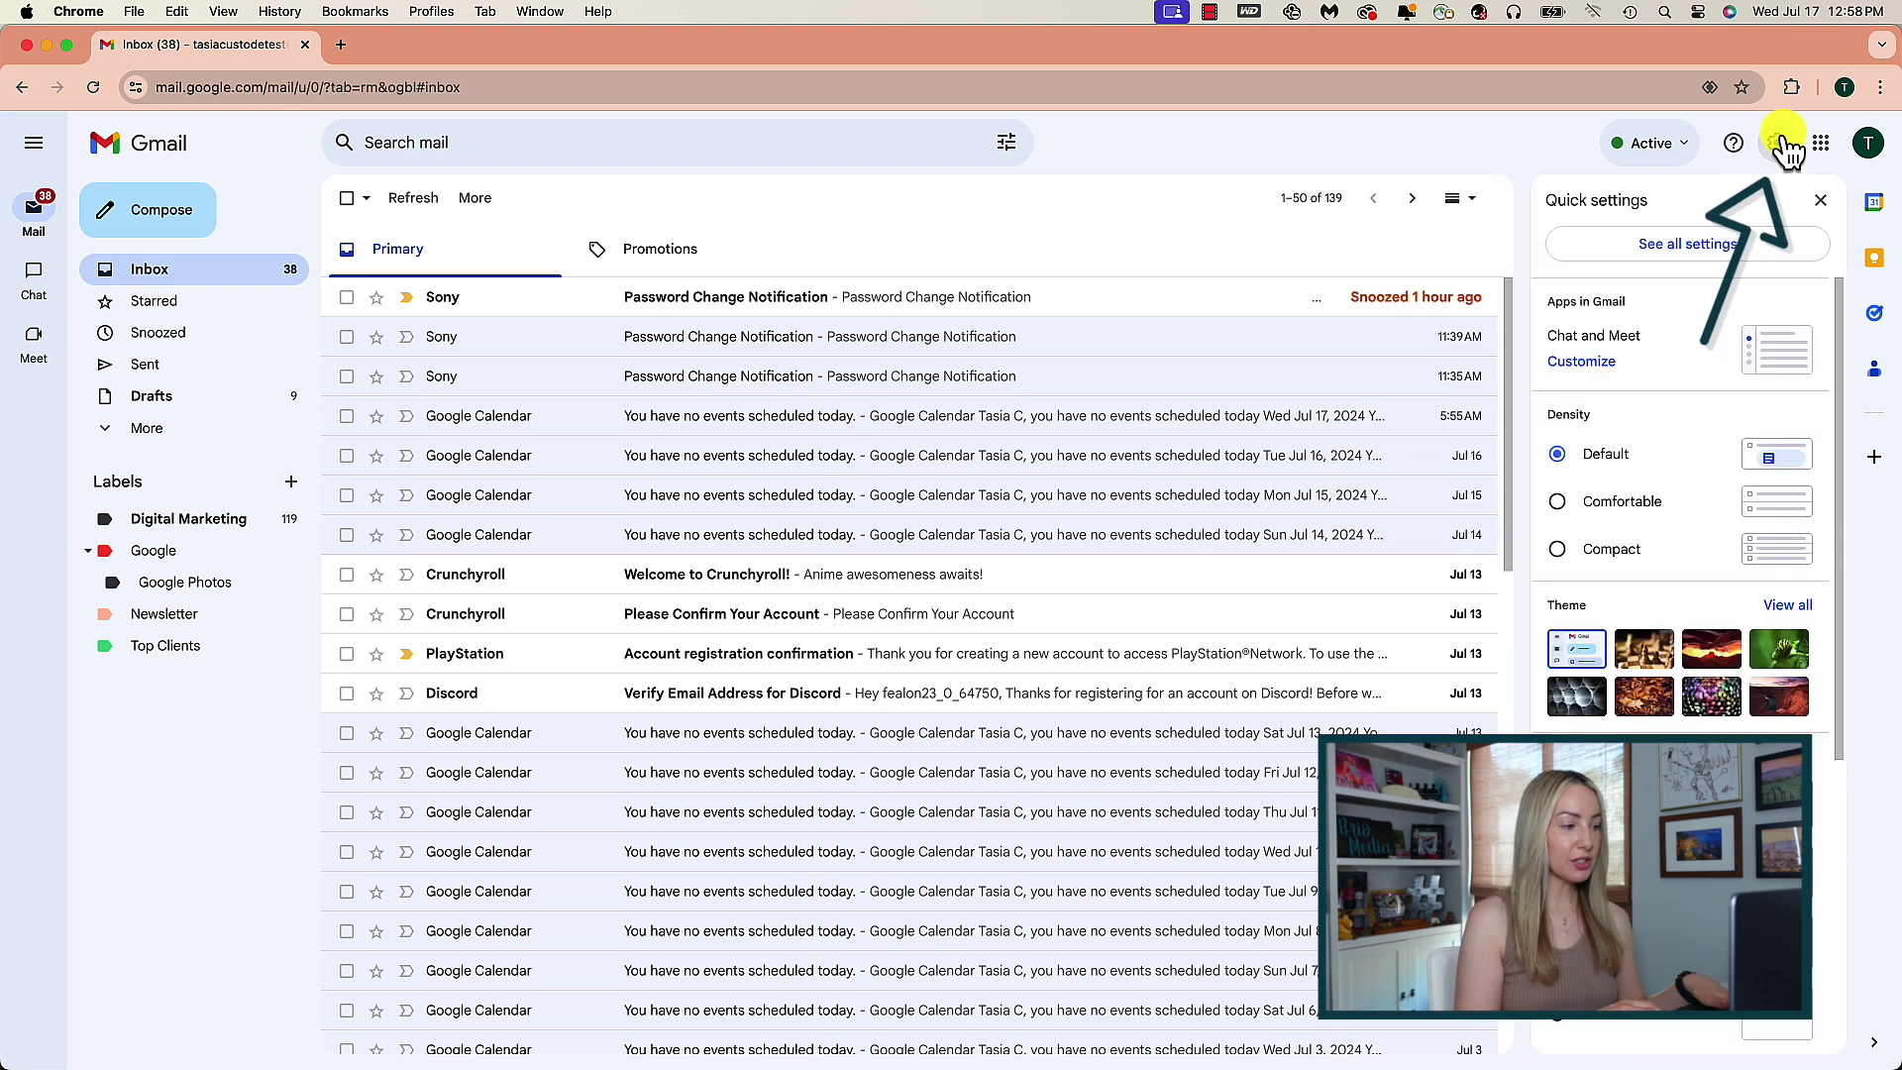
click(1714, 259)
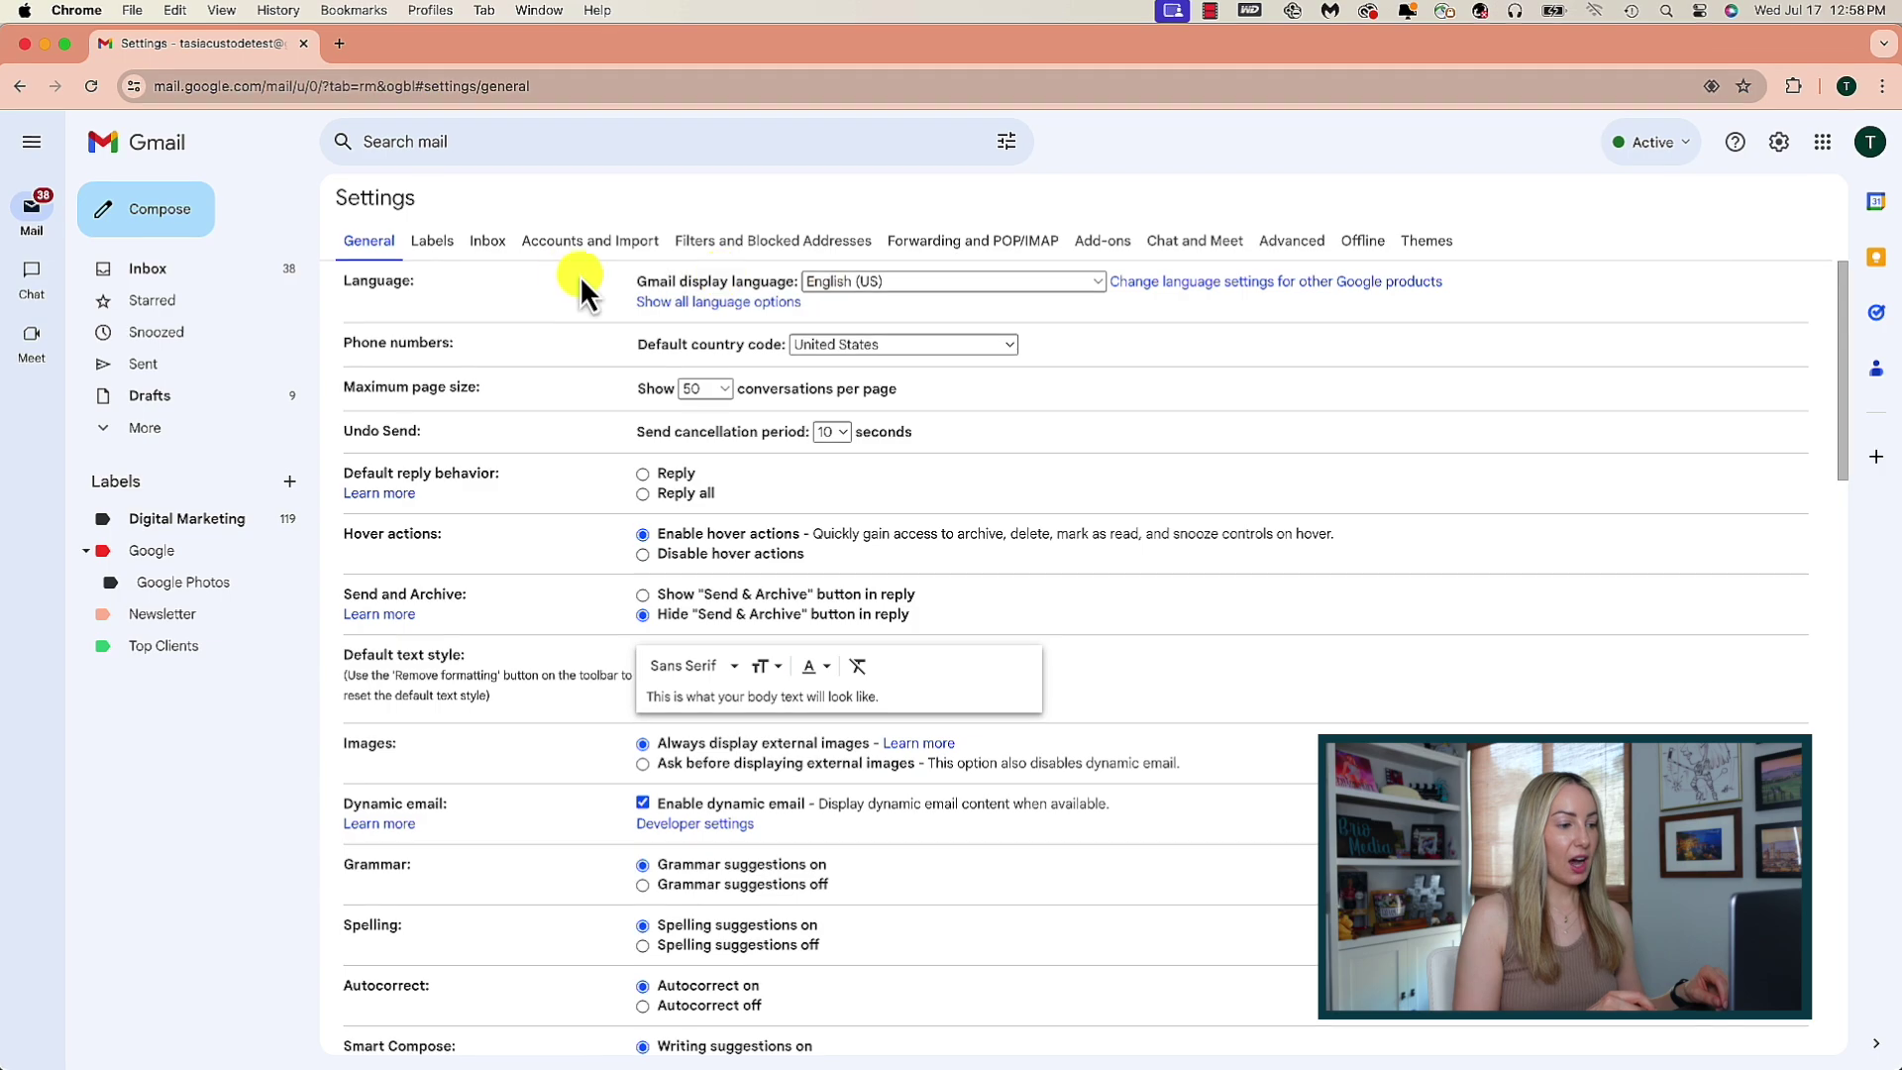
drag(342, 431, 602, 430)
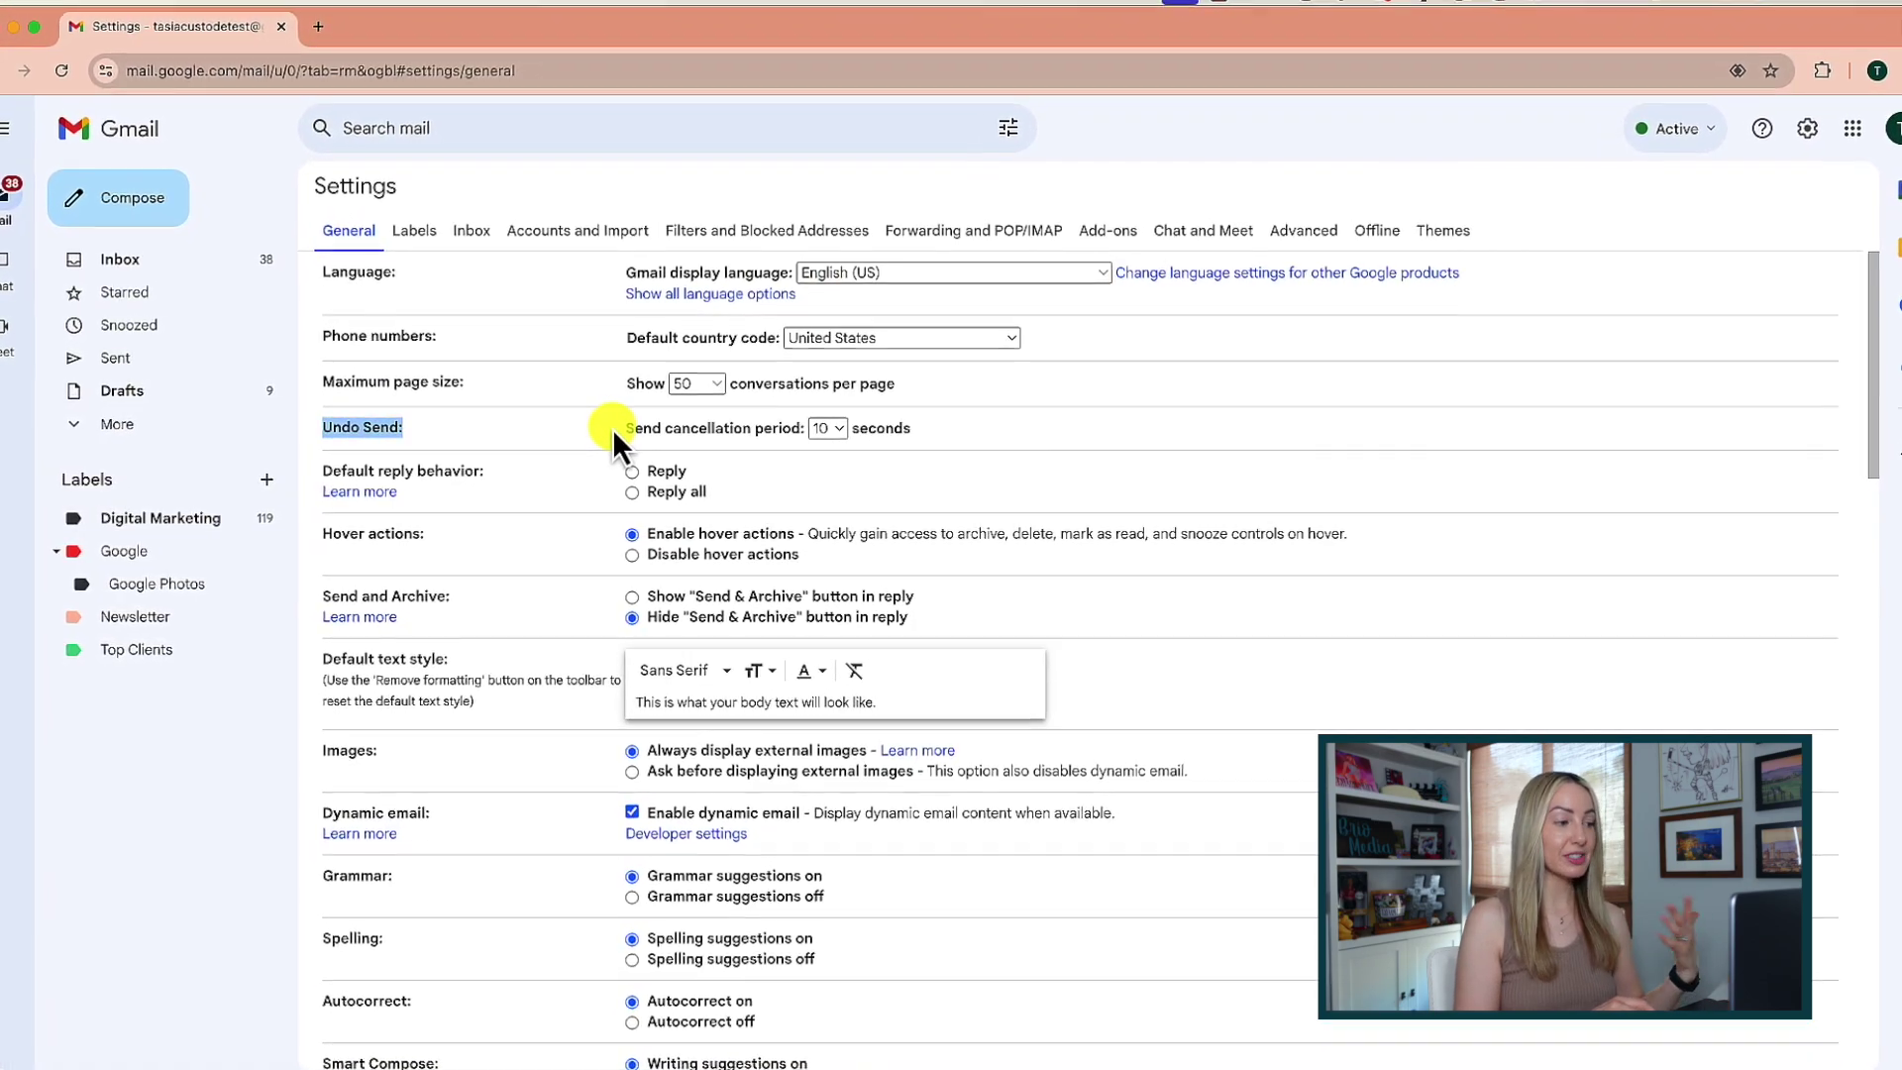
click(613, 428)
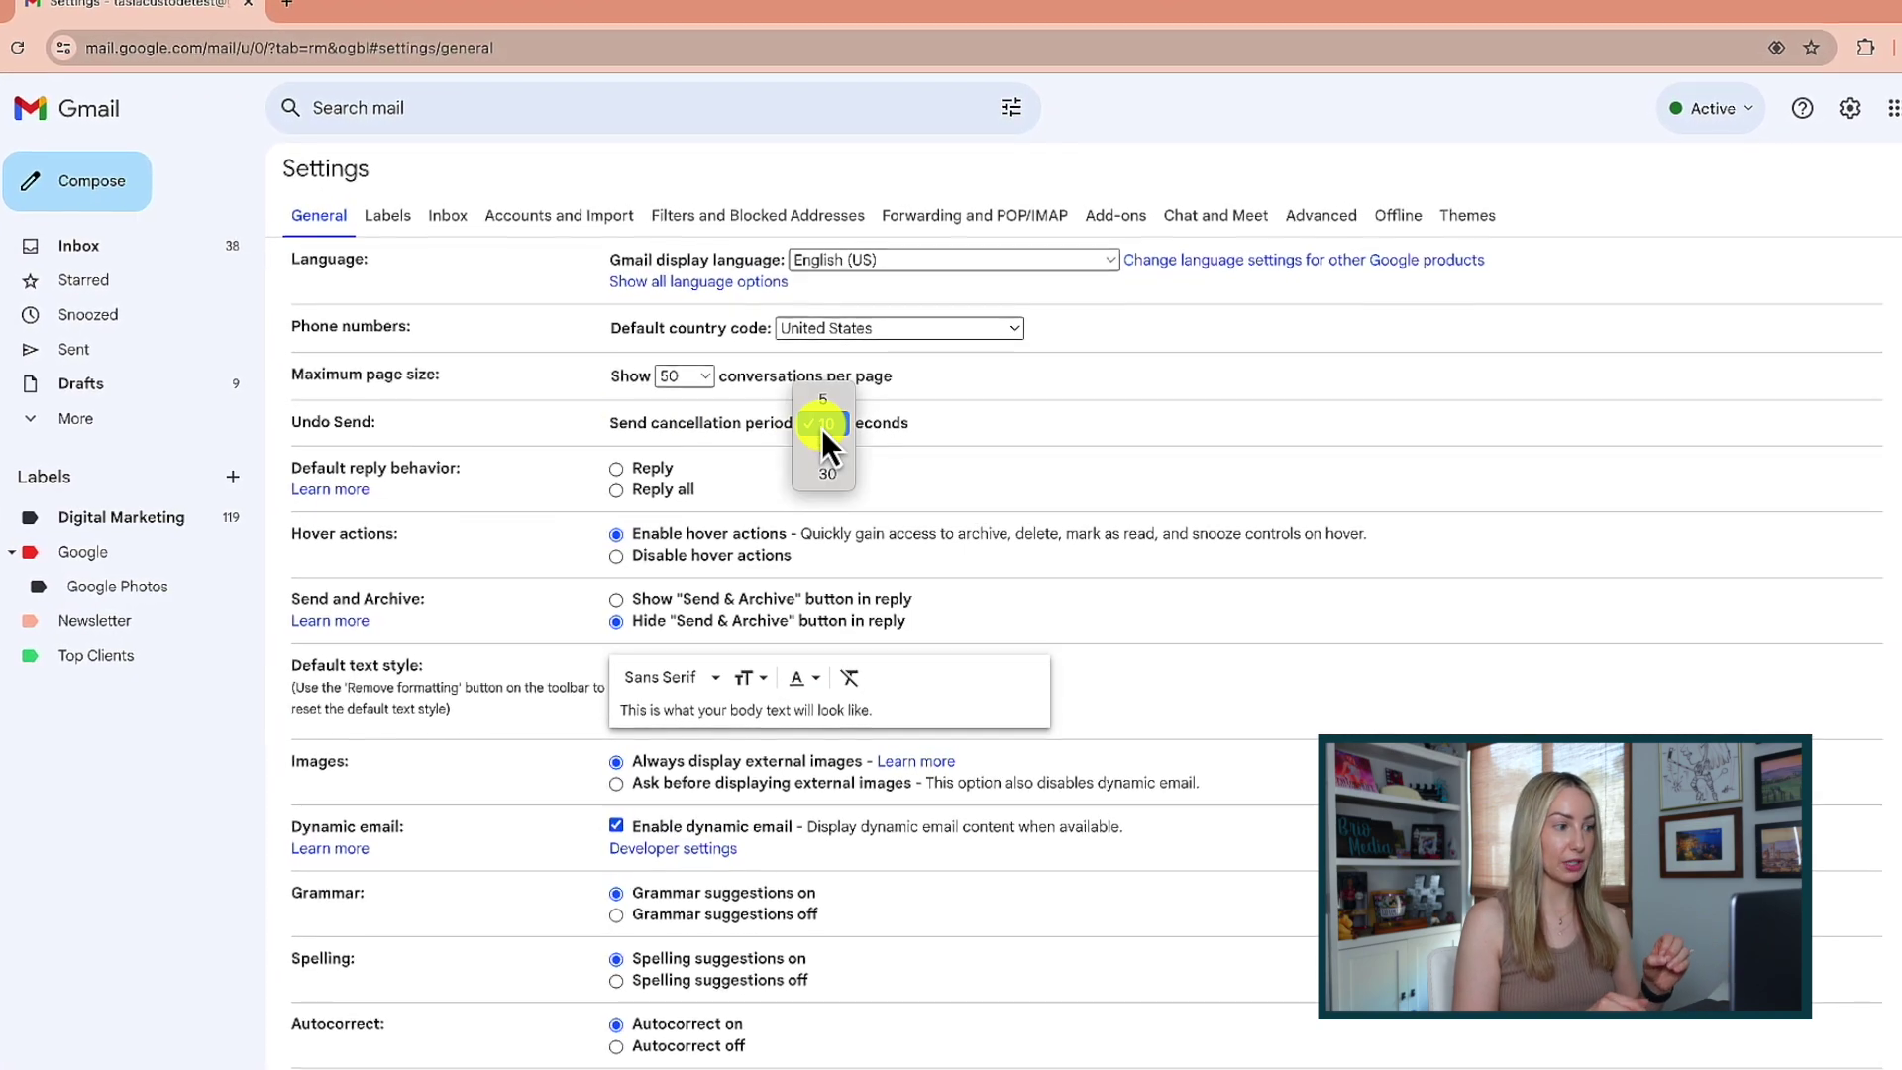
click(822, 424)
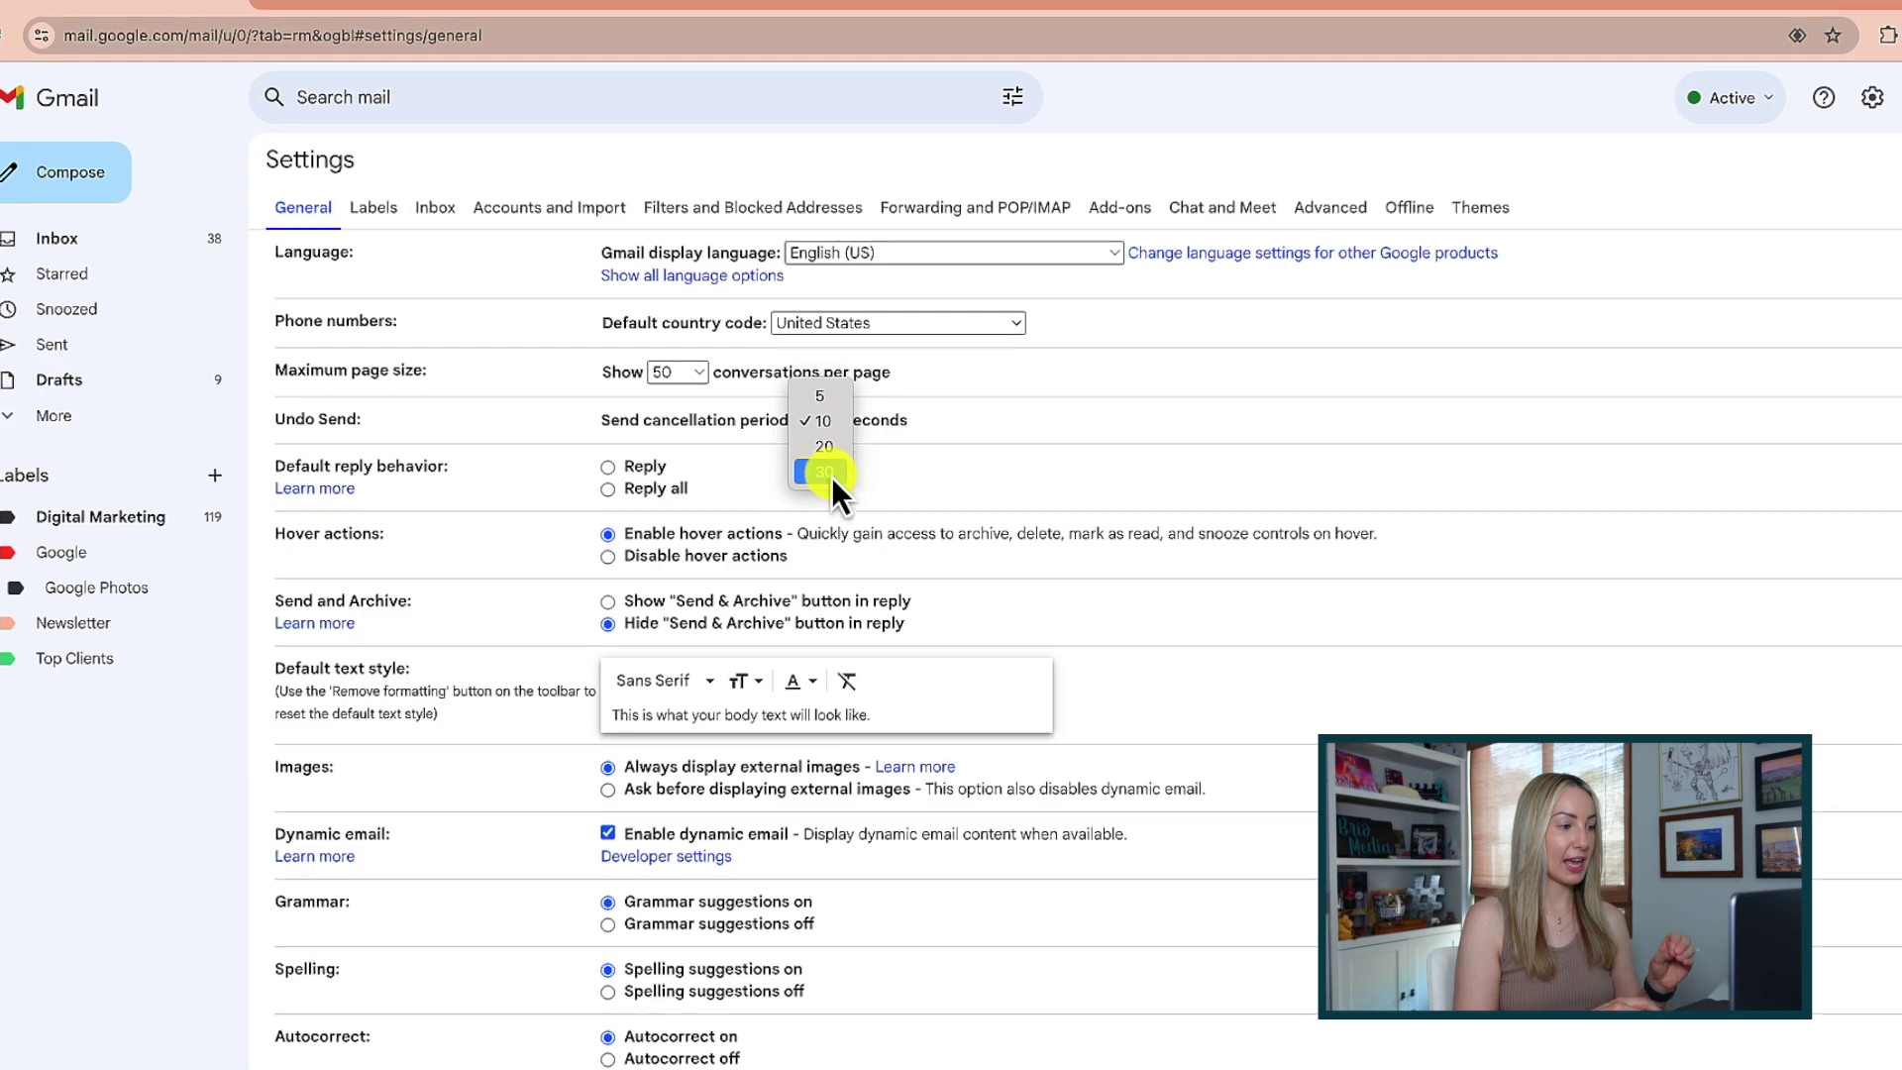
click(826, 424)
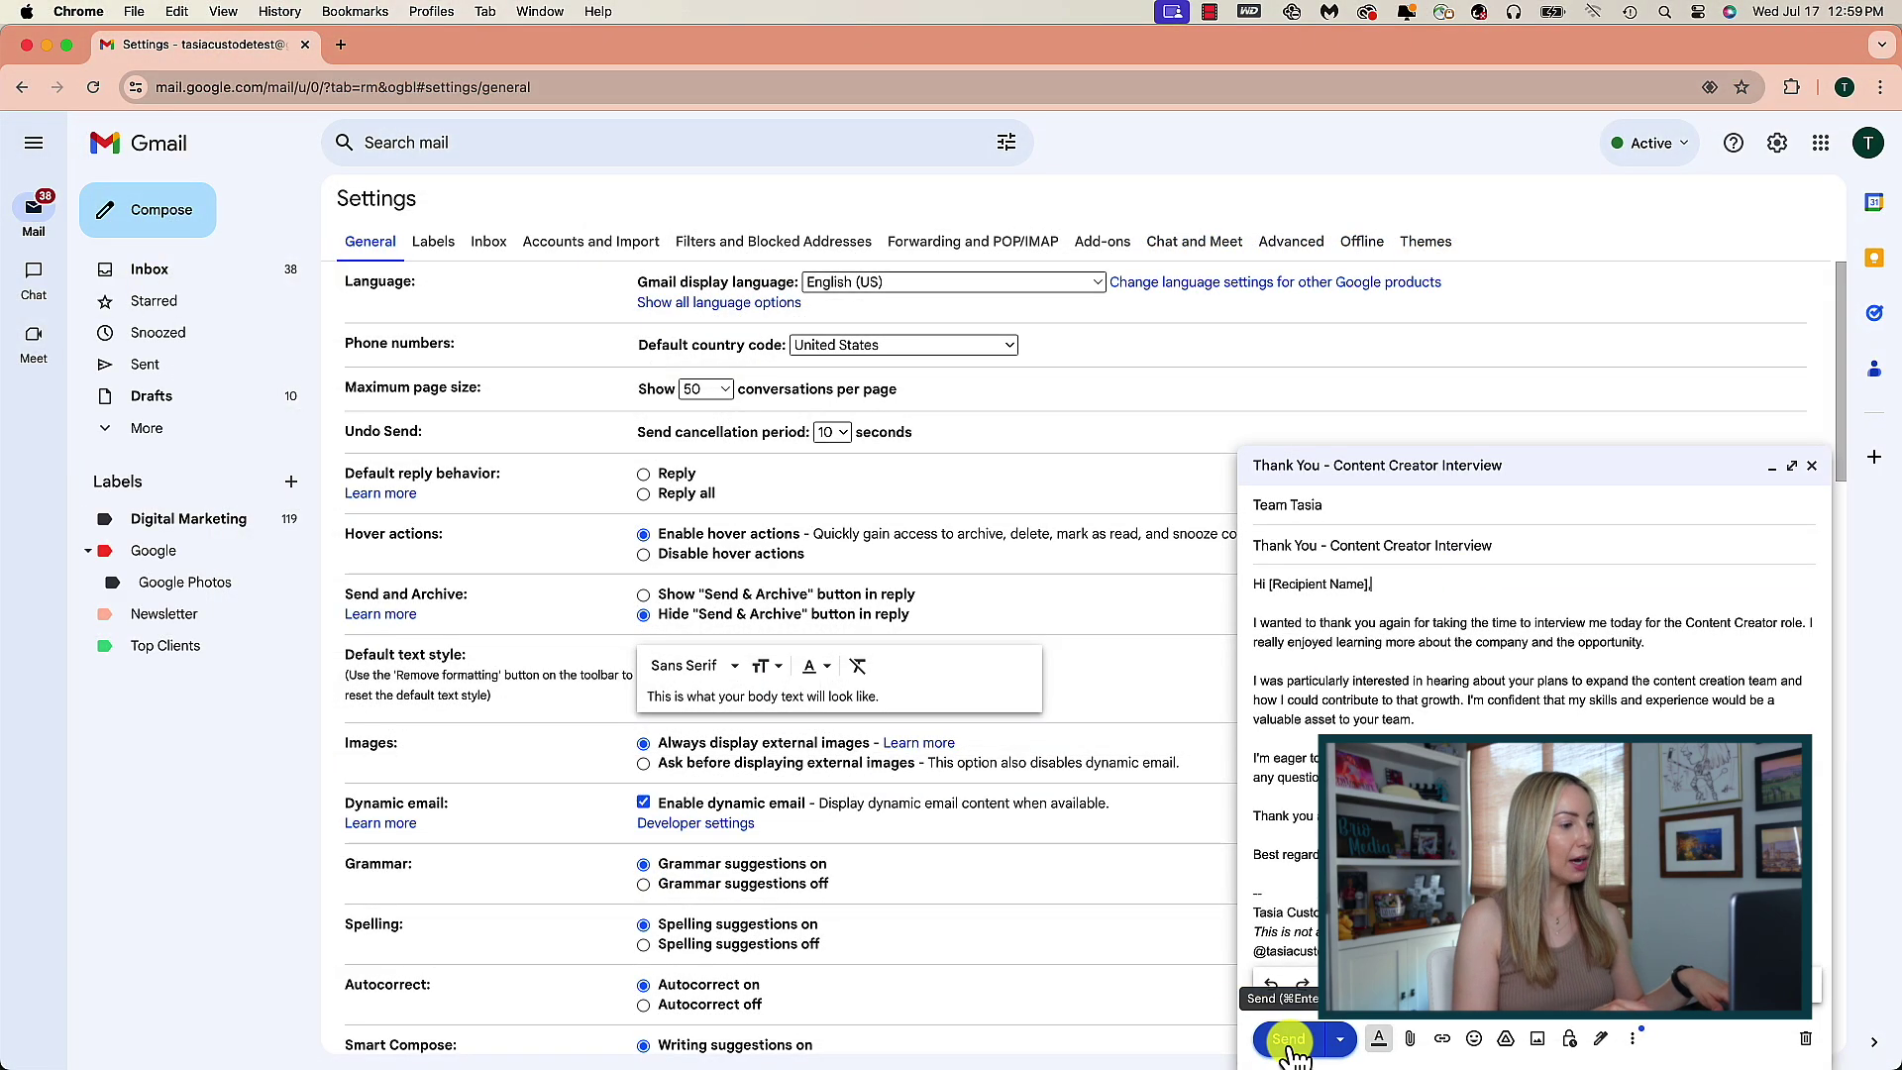
Step: Send the interview thank-you email, then undo it so it returns to Drafts
click(1290, 1042)
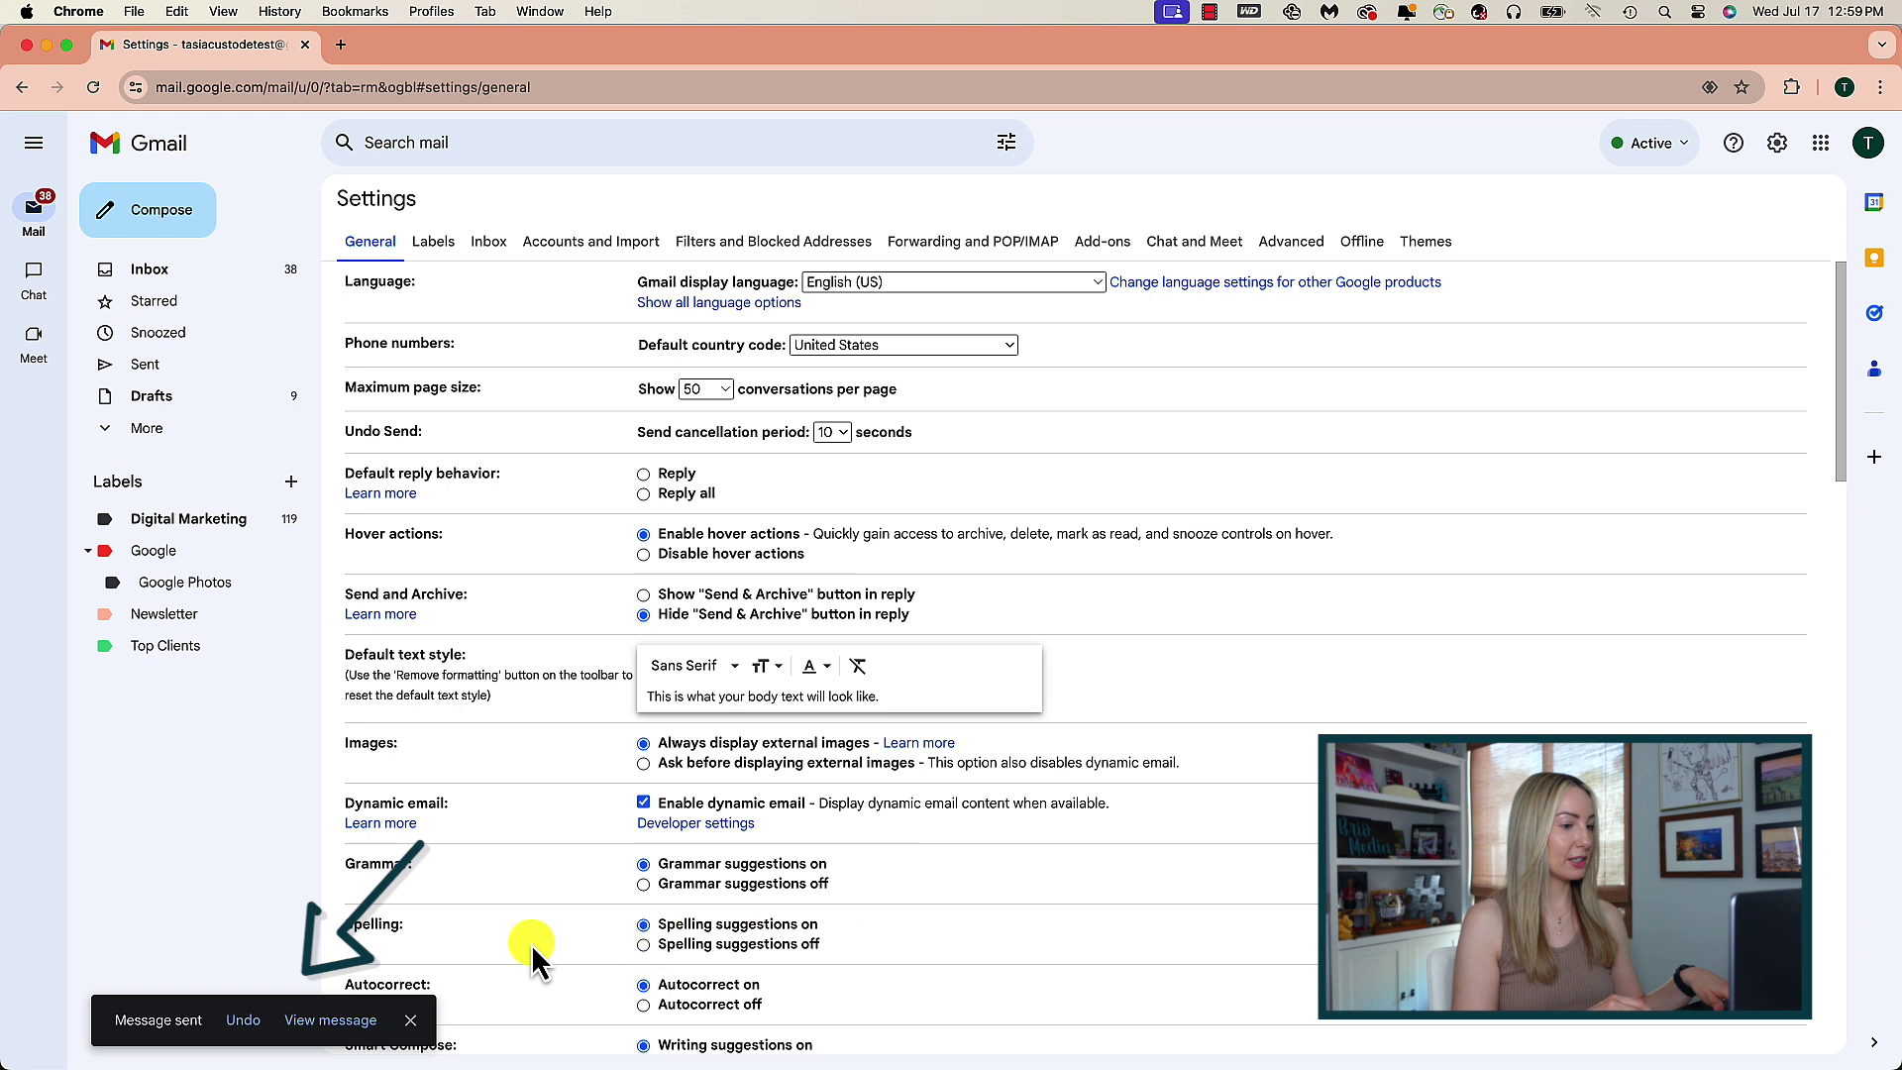
click(246, 1020)
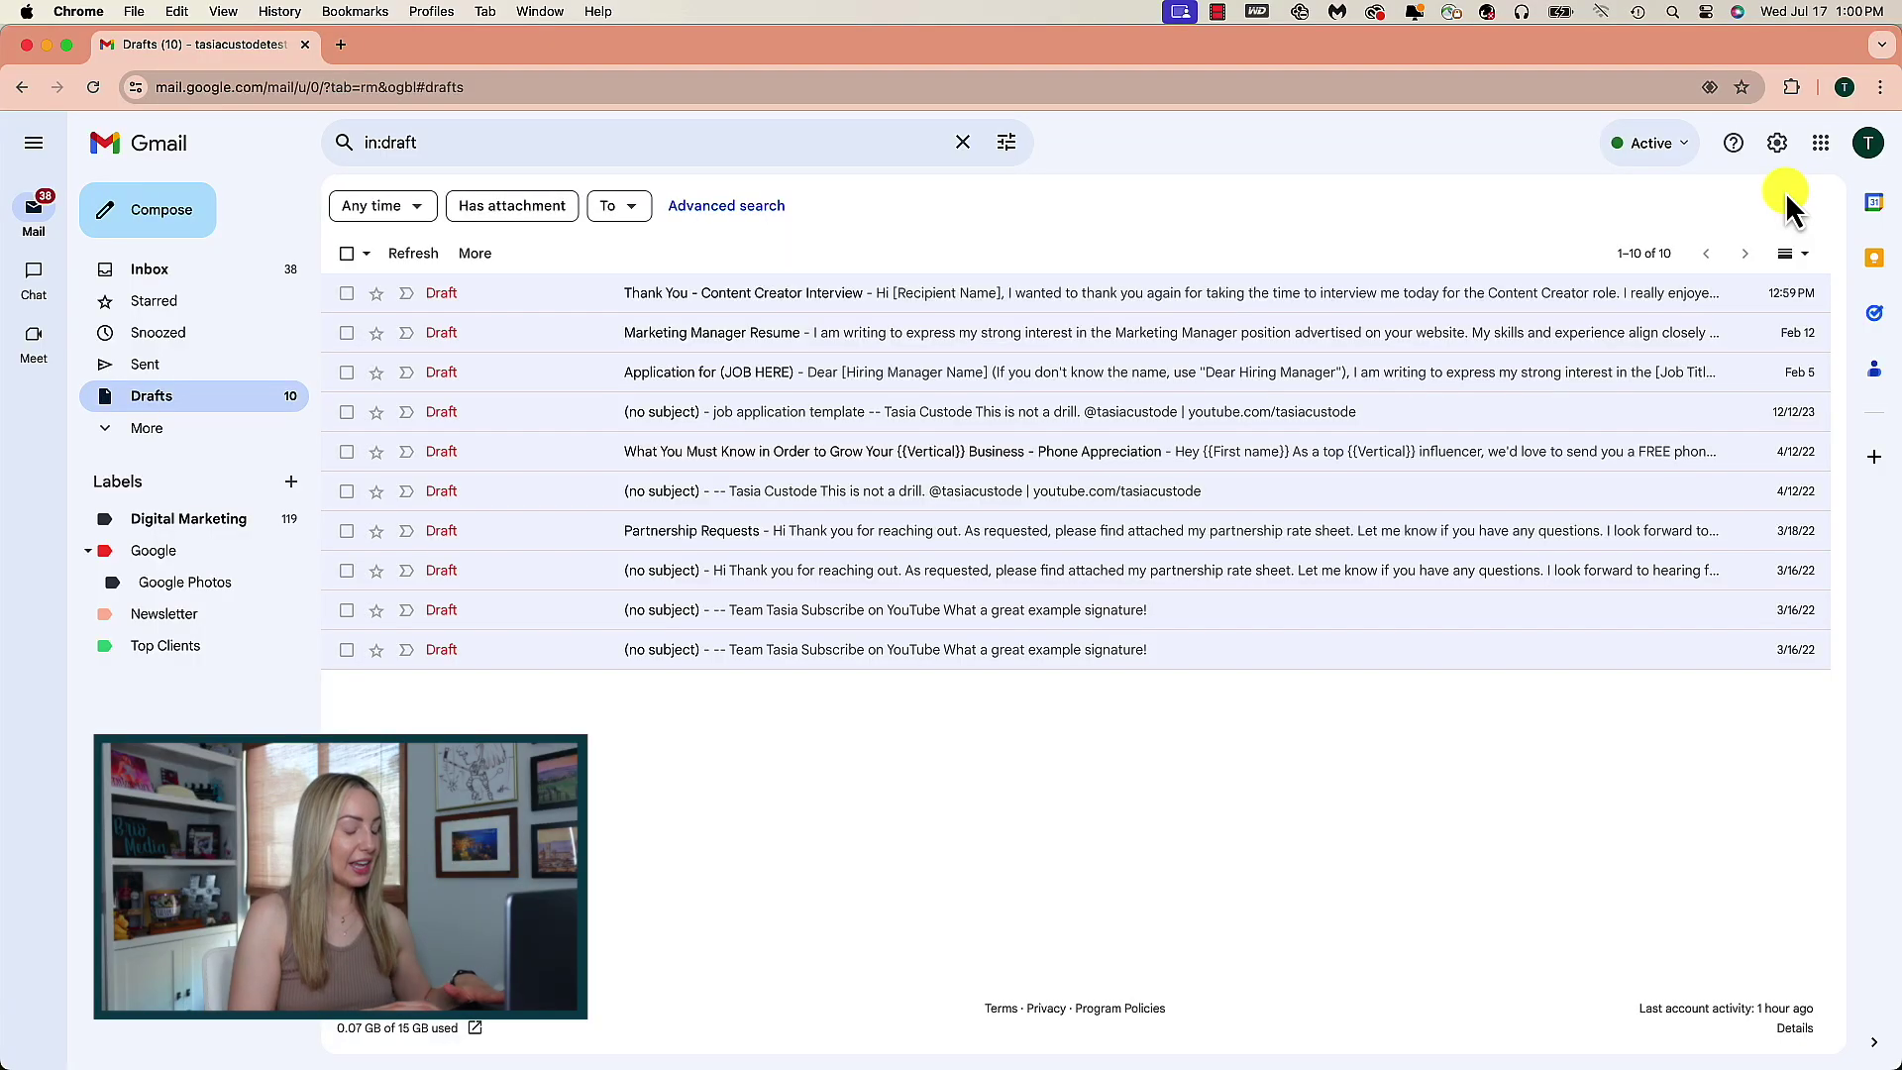
Step: Check that Templates is enabled in Advanced settings, then start a new blank message
click(1777, 146)
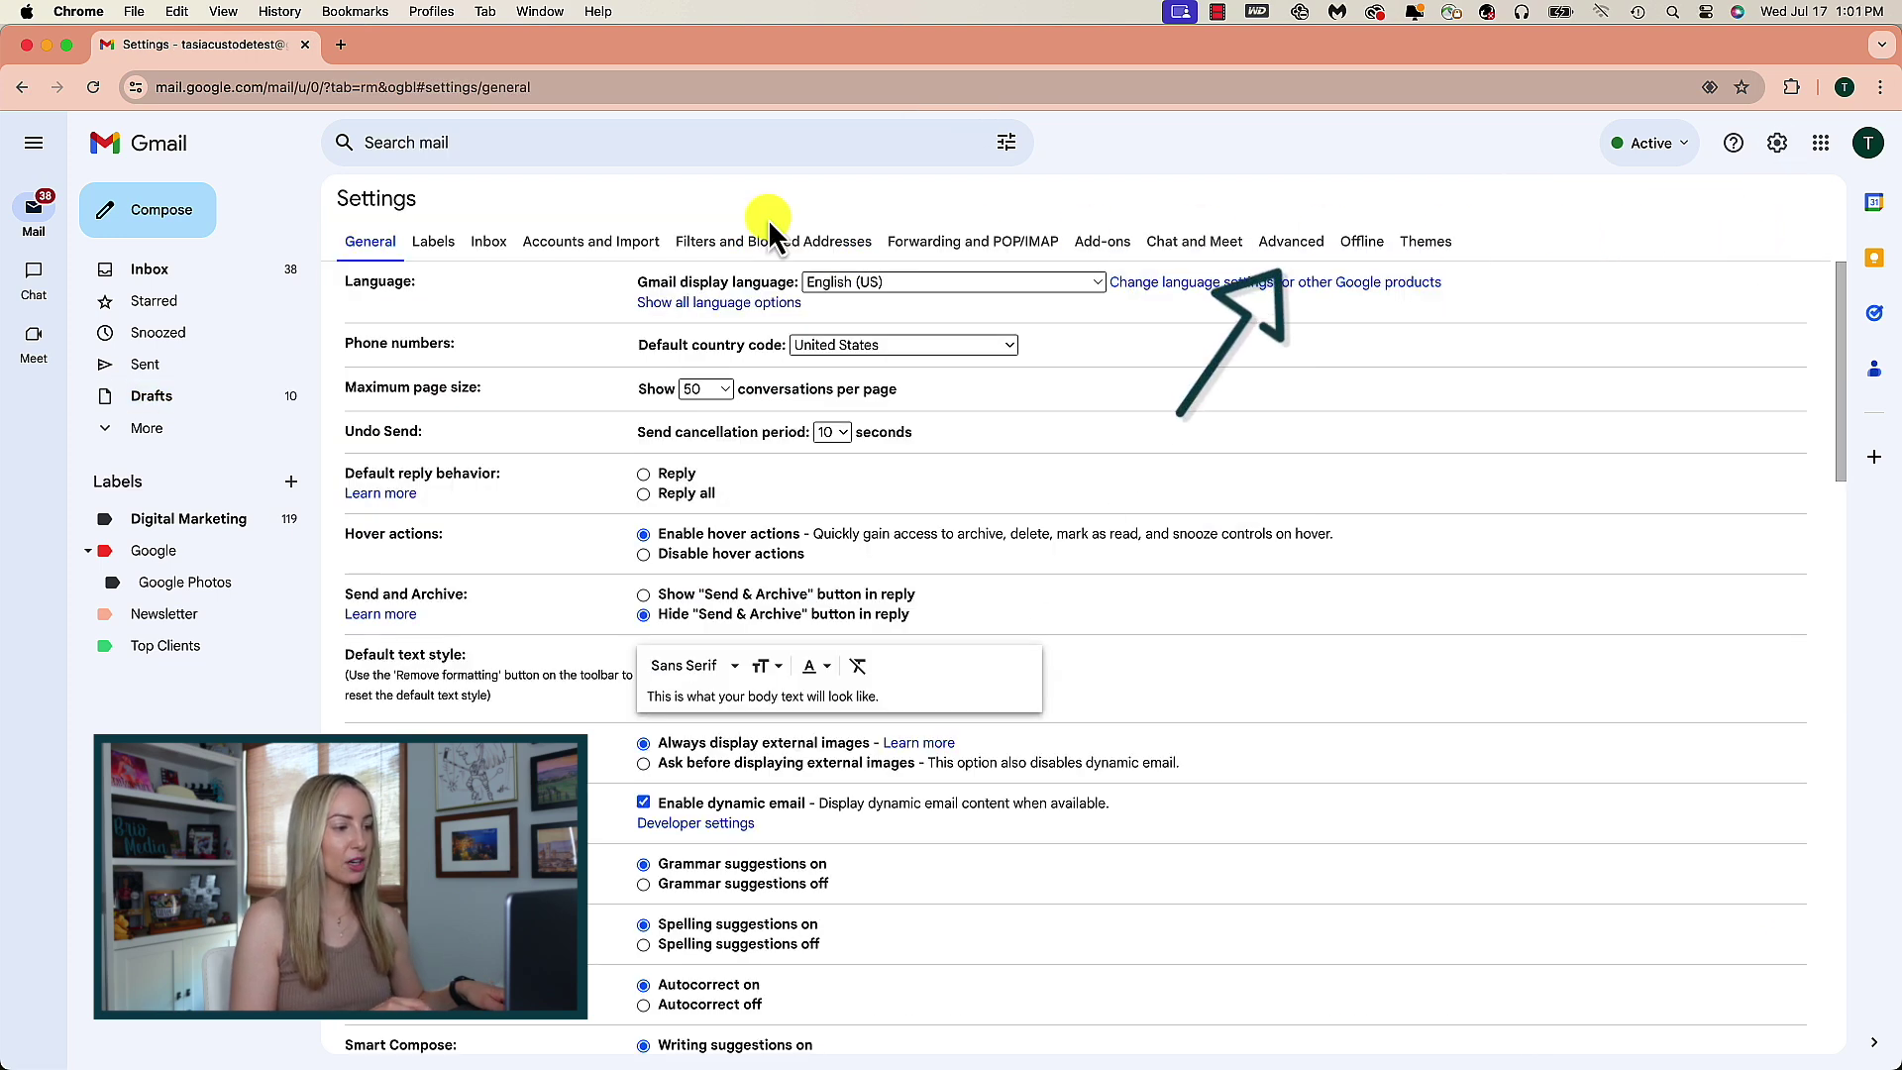
click(1280, 244)
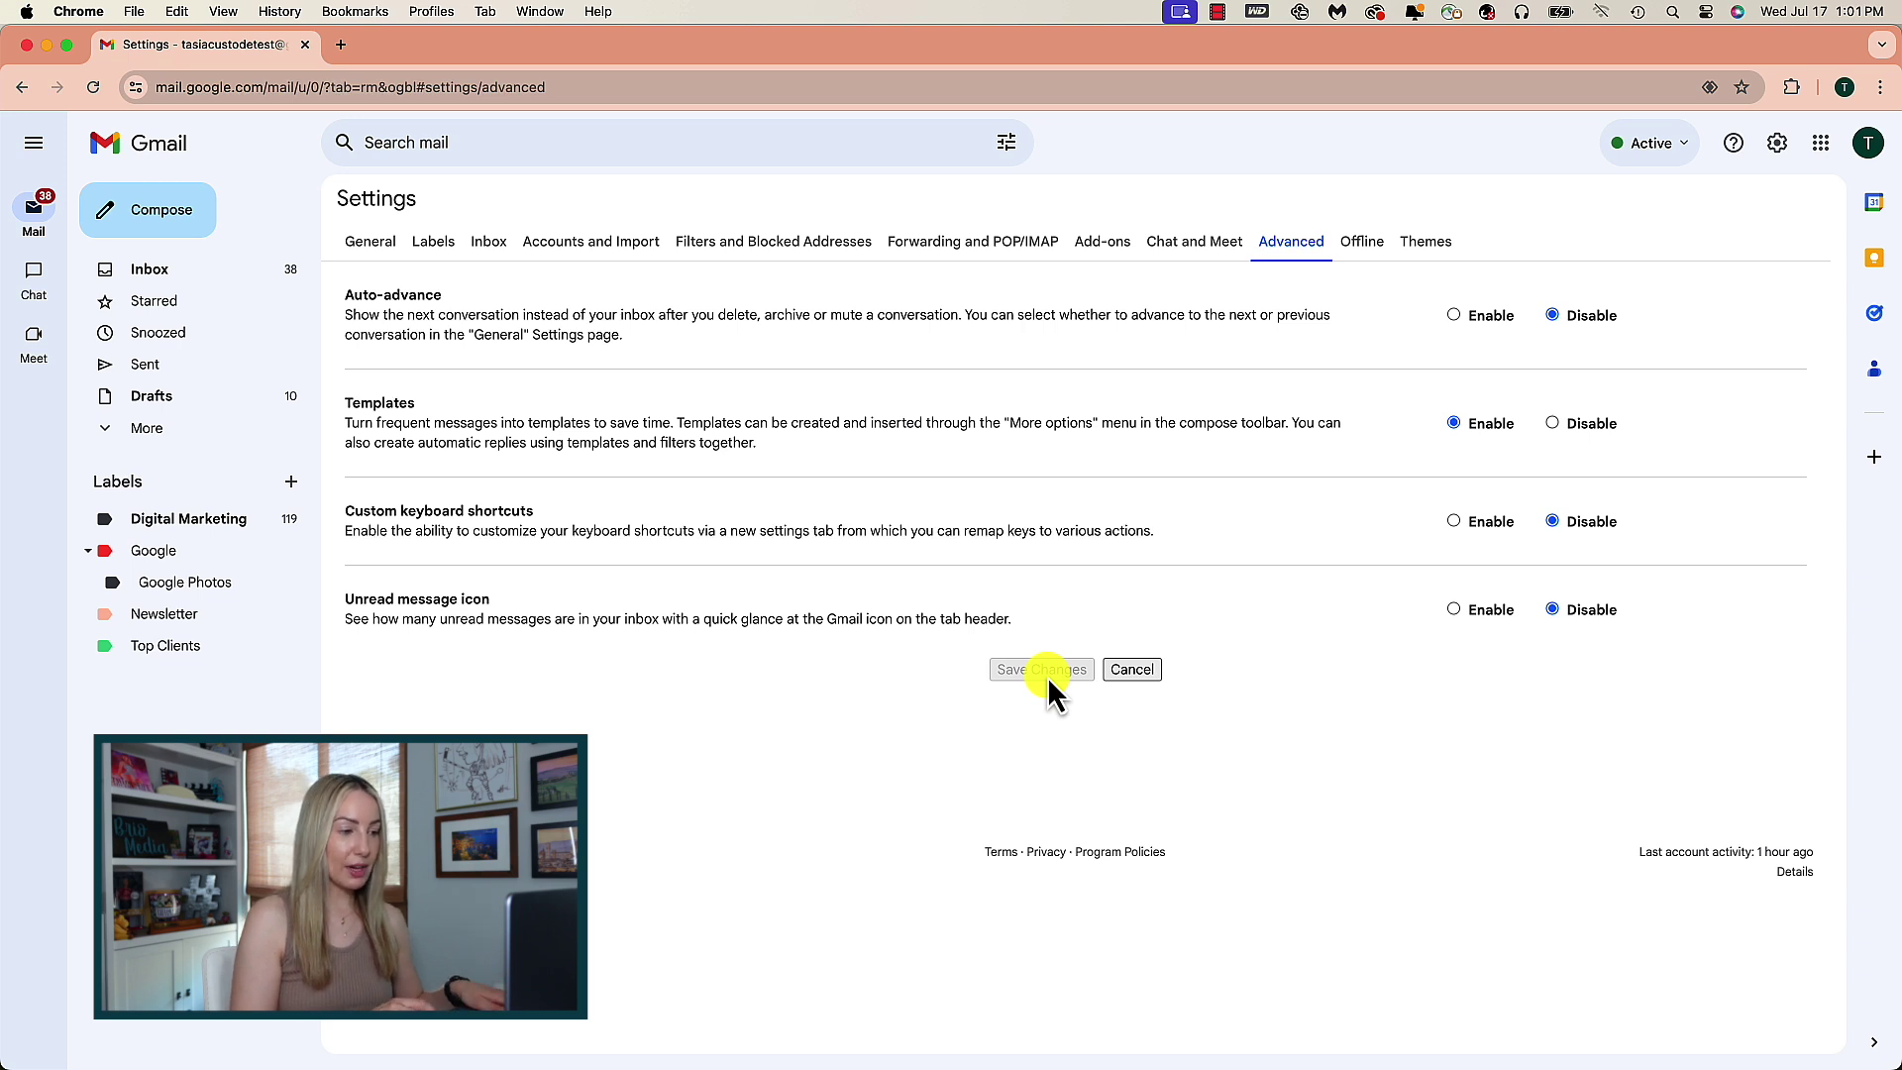
click(148, 208)
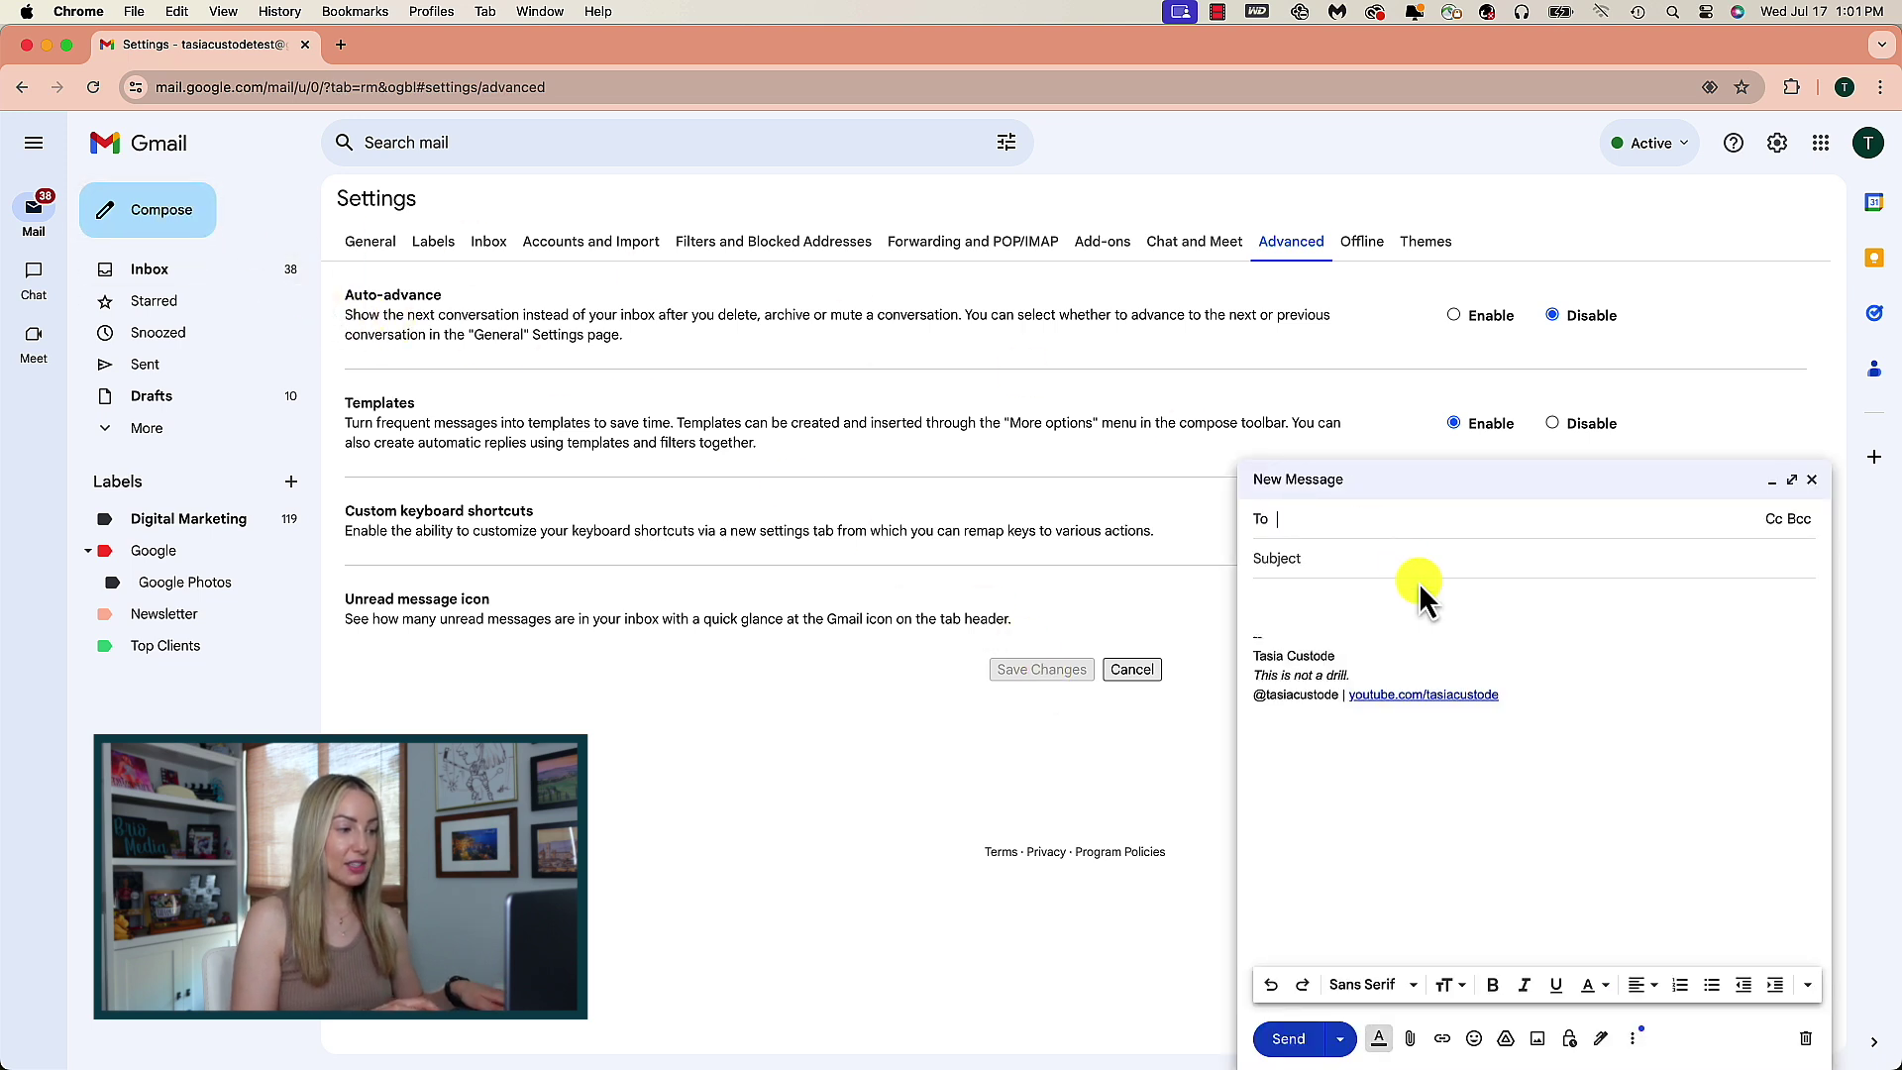
Step: Paste the thank-you email and save it as a new template named 'Interview Thank You'
click(1274, 585)
text(Hi [Recipient Name],  I wanted to thank you again for taking the time to interview me today for the Content Creator role. I really enjoyed learning more about the company and the opportunity.  I was particularly interested in hearing about your plans to expand the content creation team and how I could contribute to that growth. I'm confident that my skills and experience would be a valuable asset to your team.  I'm eager to learn more about the next steps in the hiring process. Please let me know if you have any questions.  Thank you again for your time and consideration.  Best regards, [Your Name])
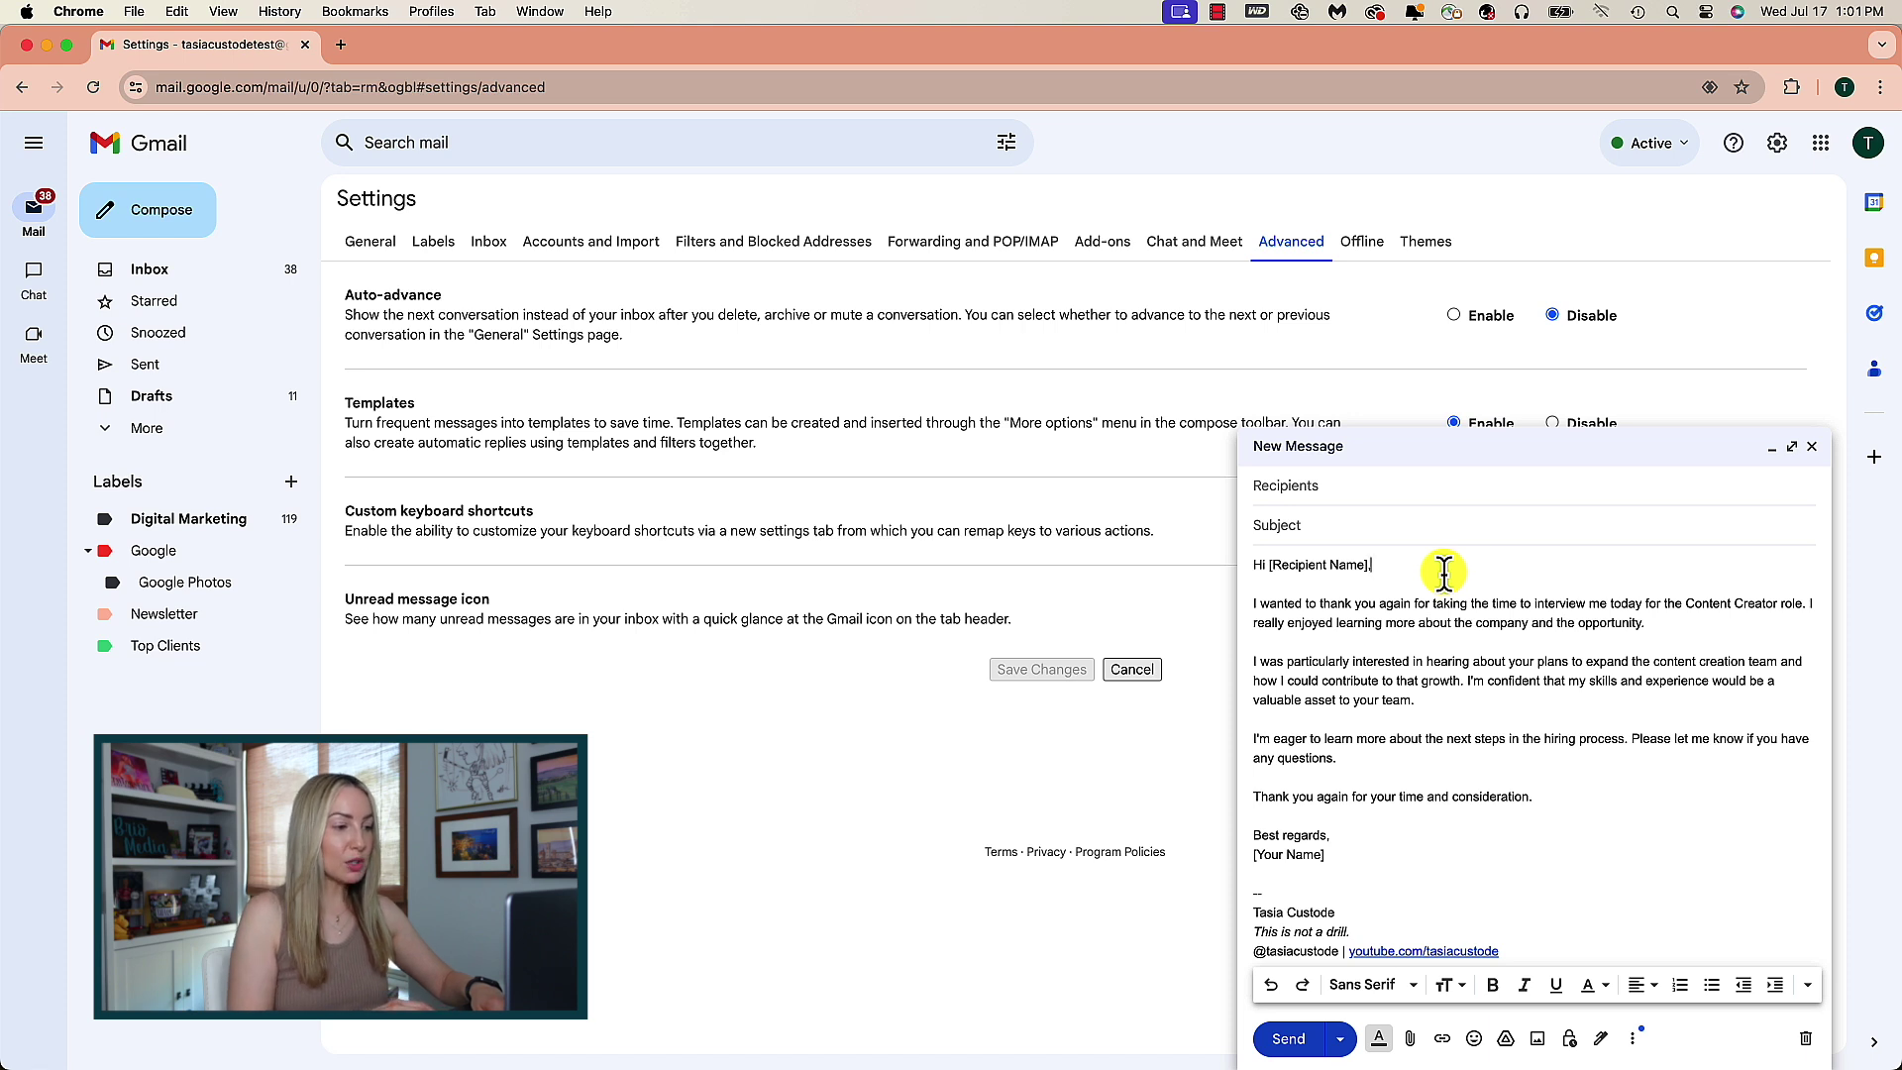
click(1633, 1039)
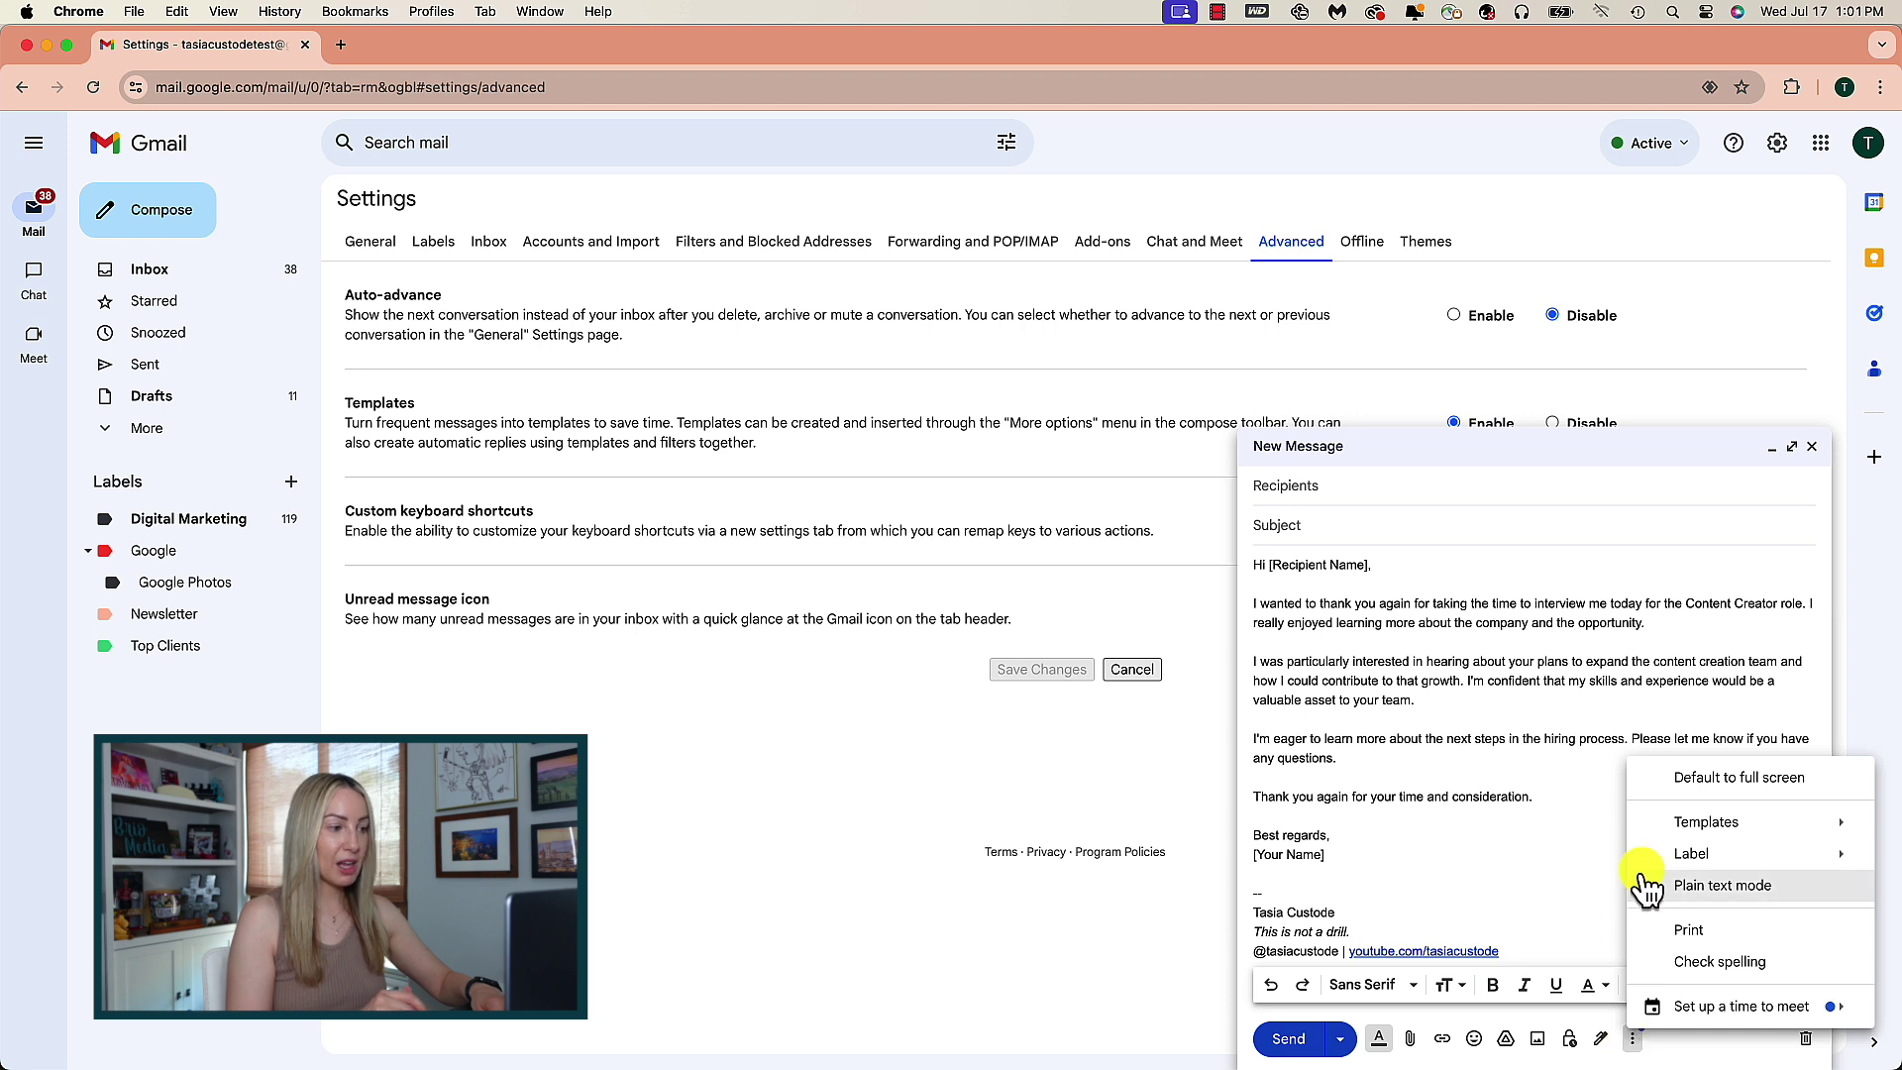
mouse_move(1691, 837)
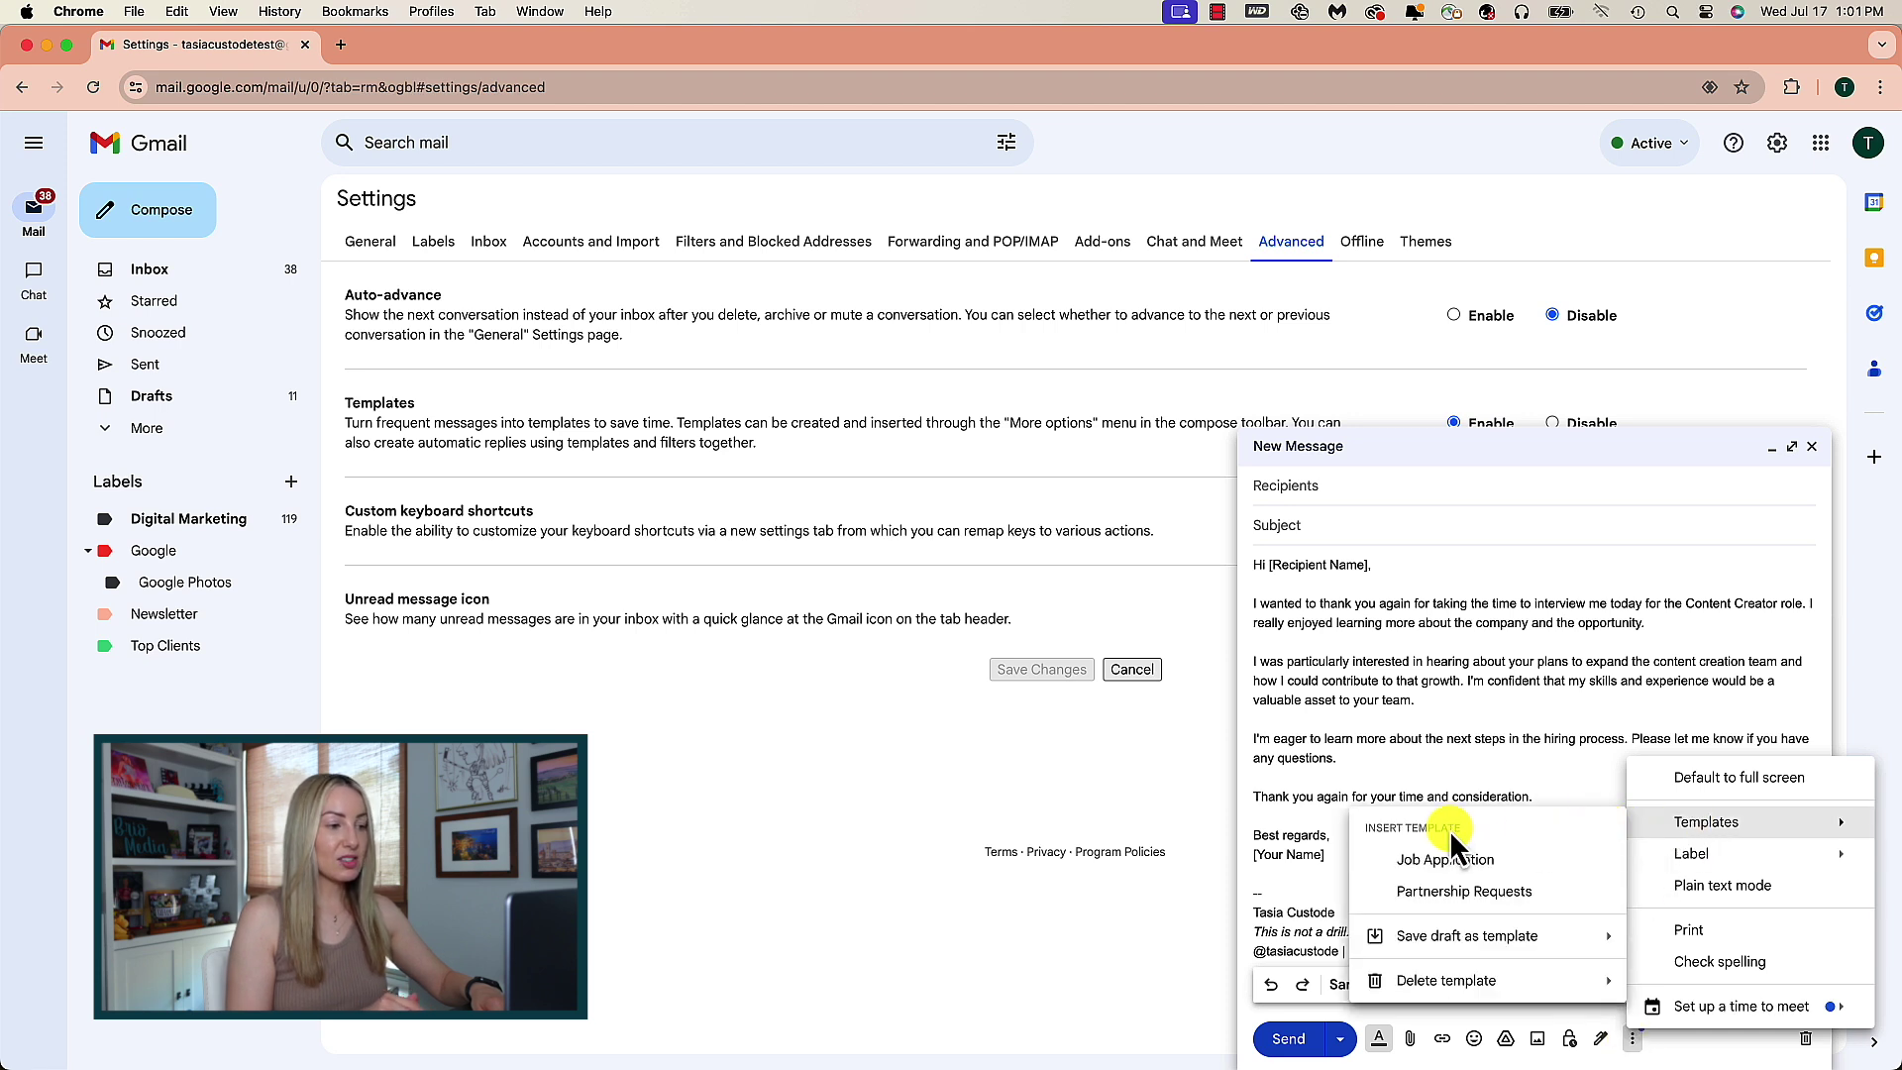
mouse_move(1456, 949)
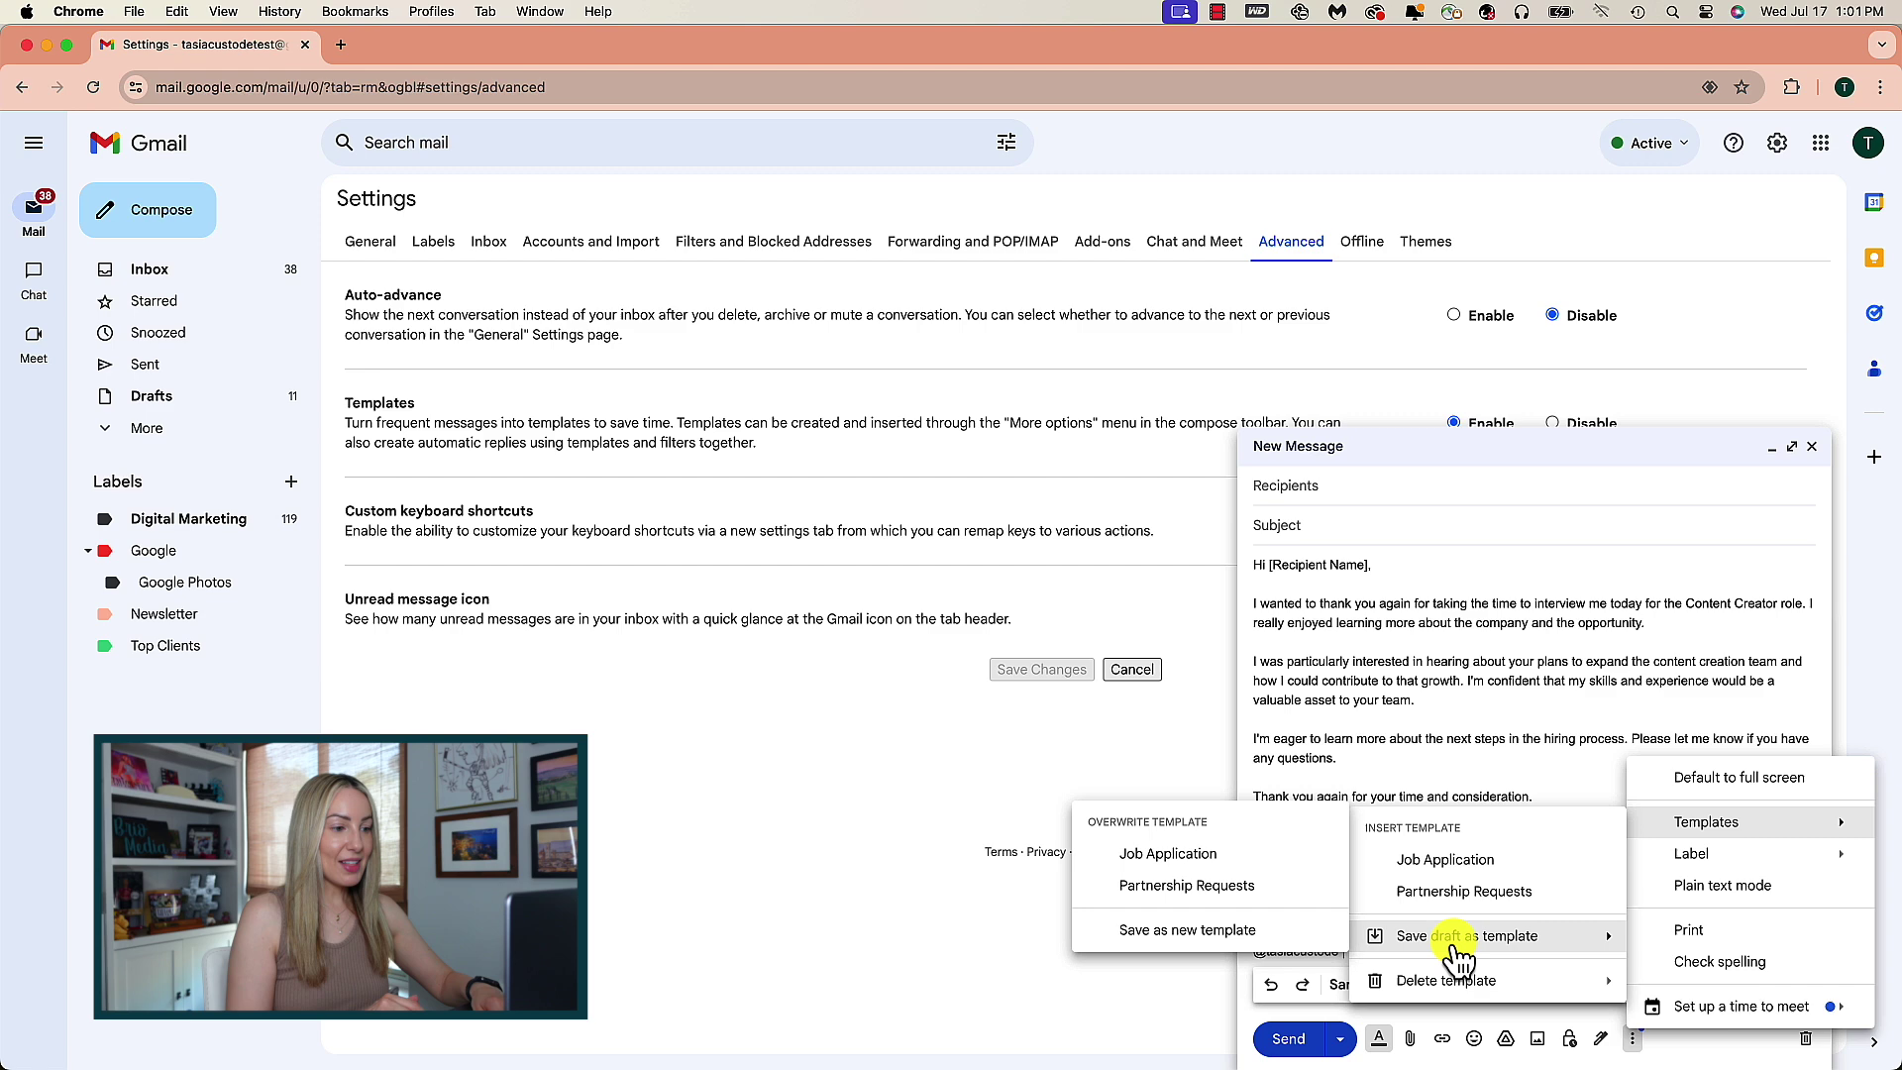
click(1200, 932)
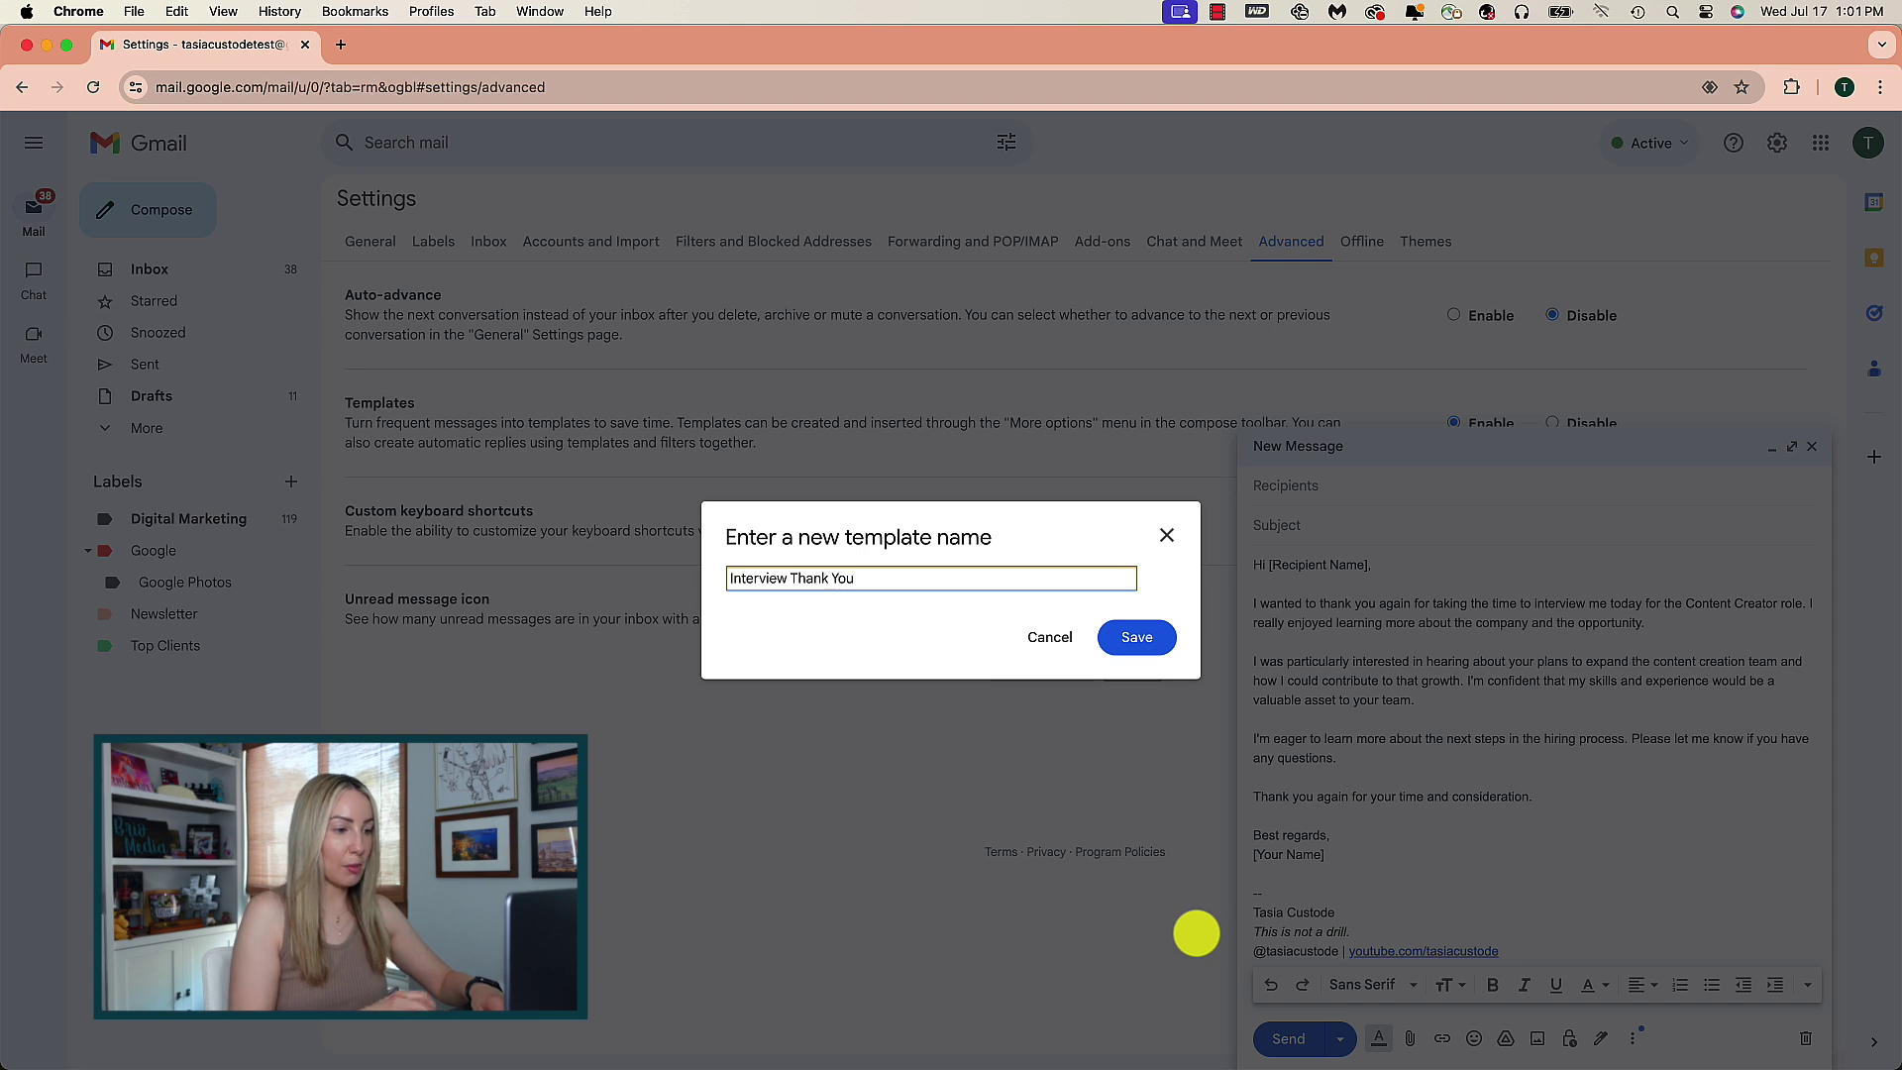
click(1145, 634)
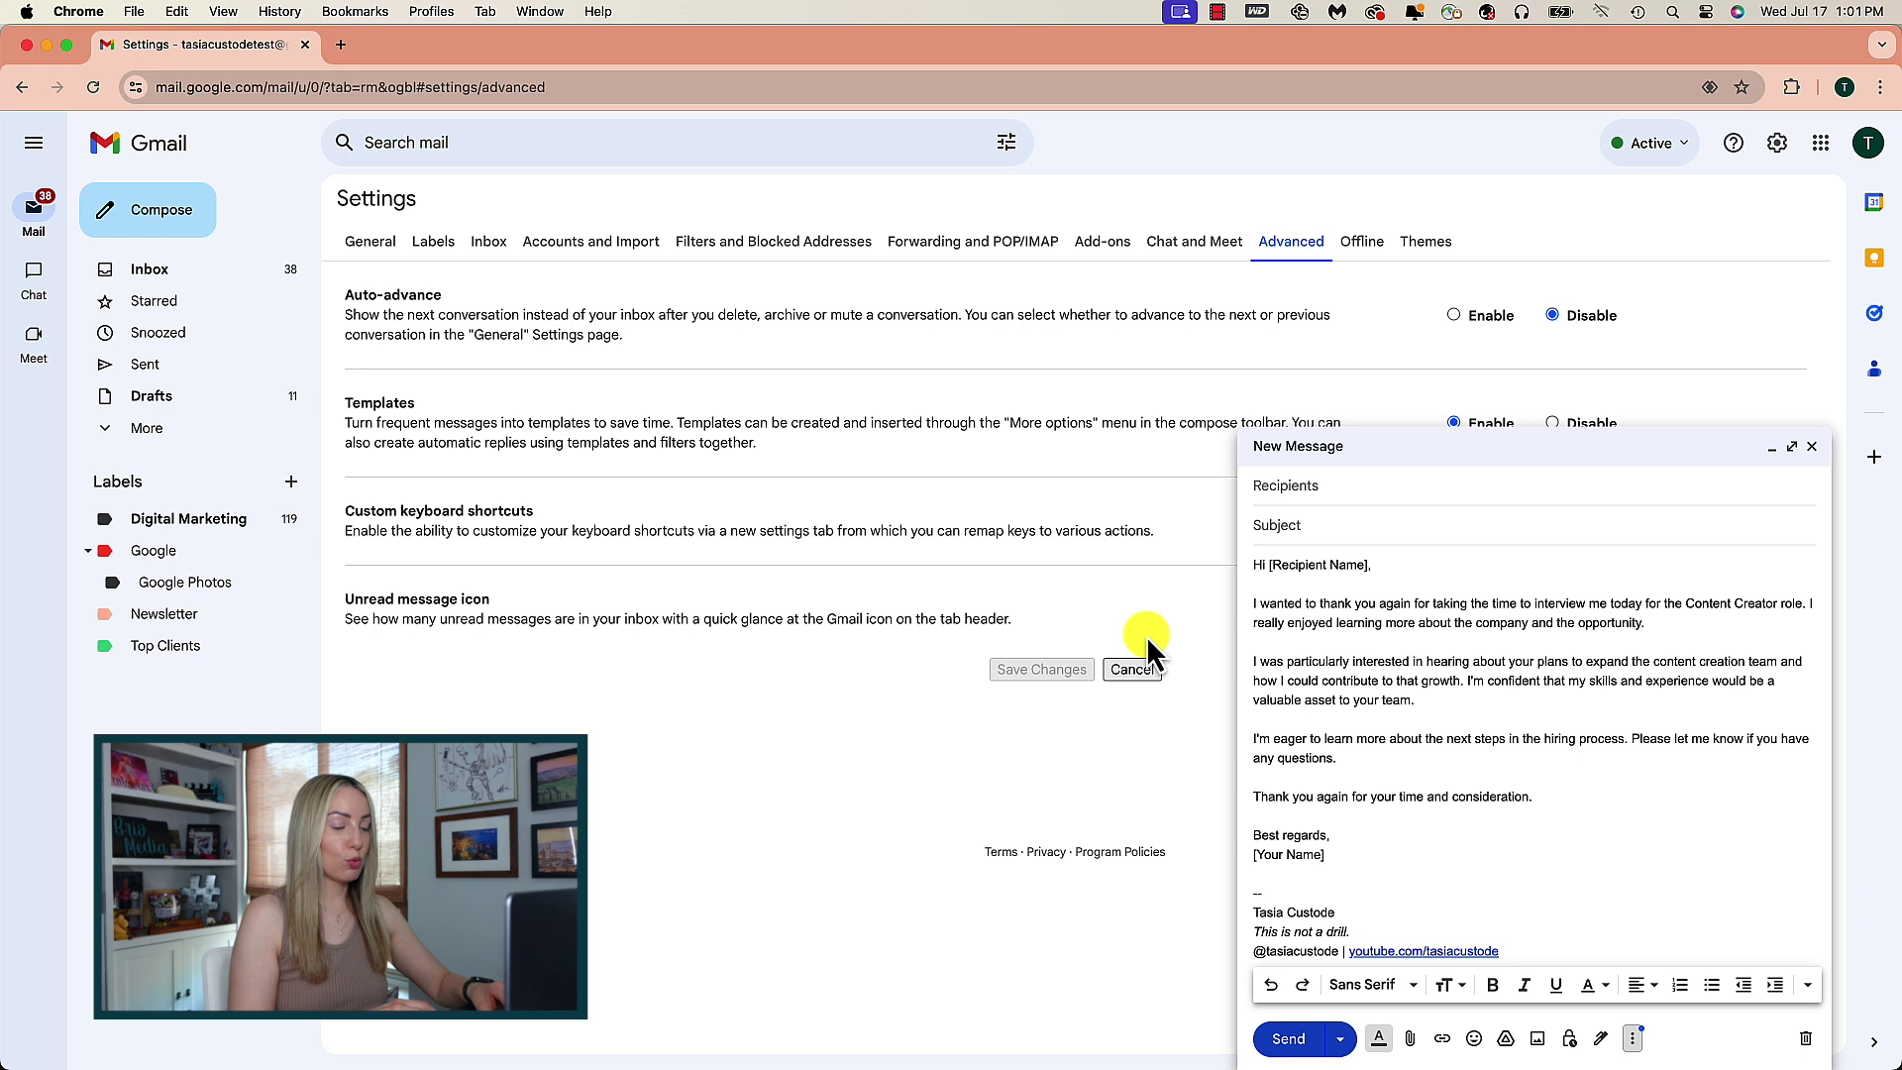
Step: Delete the pasted body text so only the signature remains
click(1399, 745)
key(super+a)
key(BackSpace)
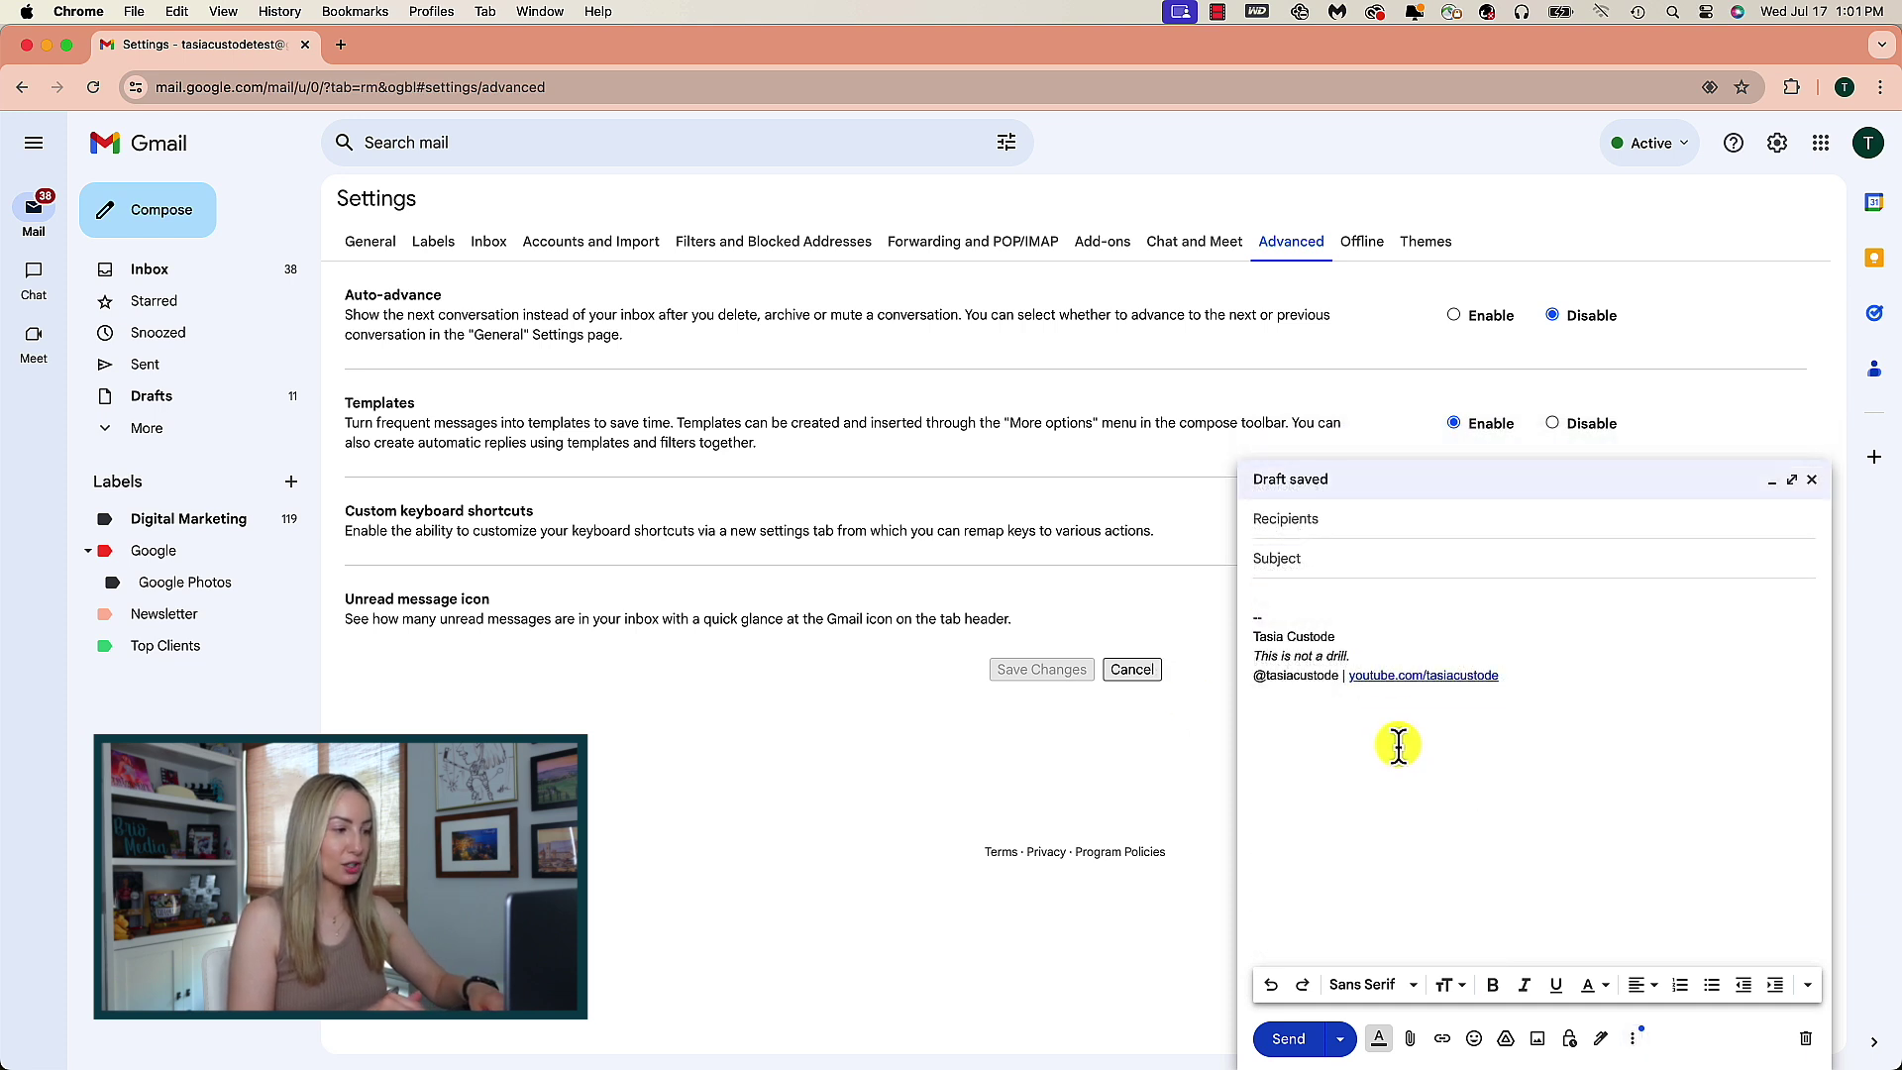
click(1633, 1040)
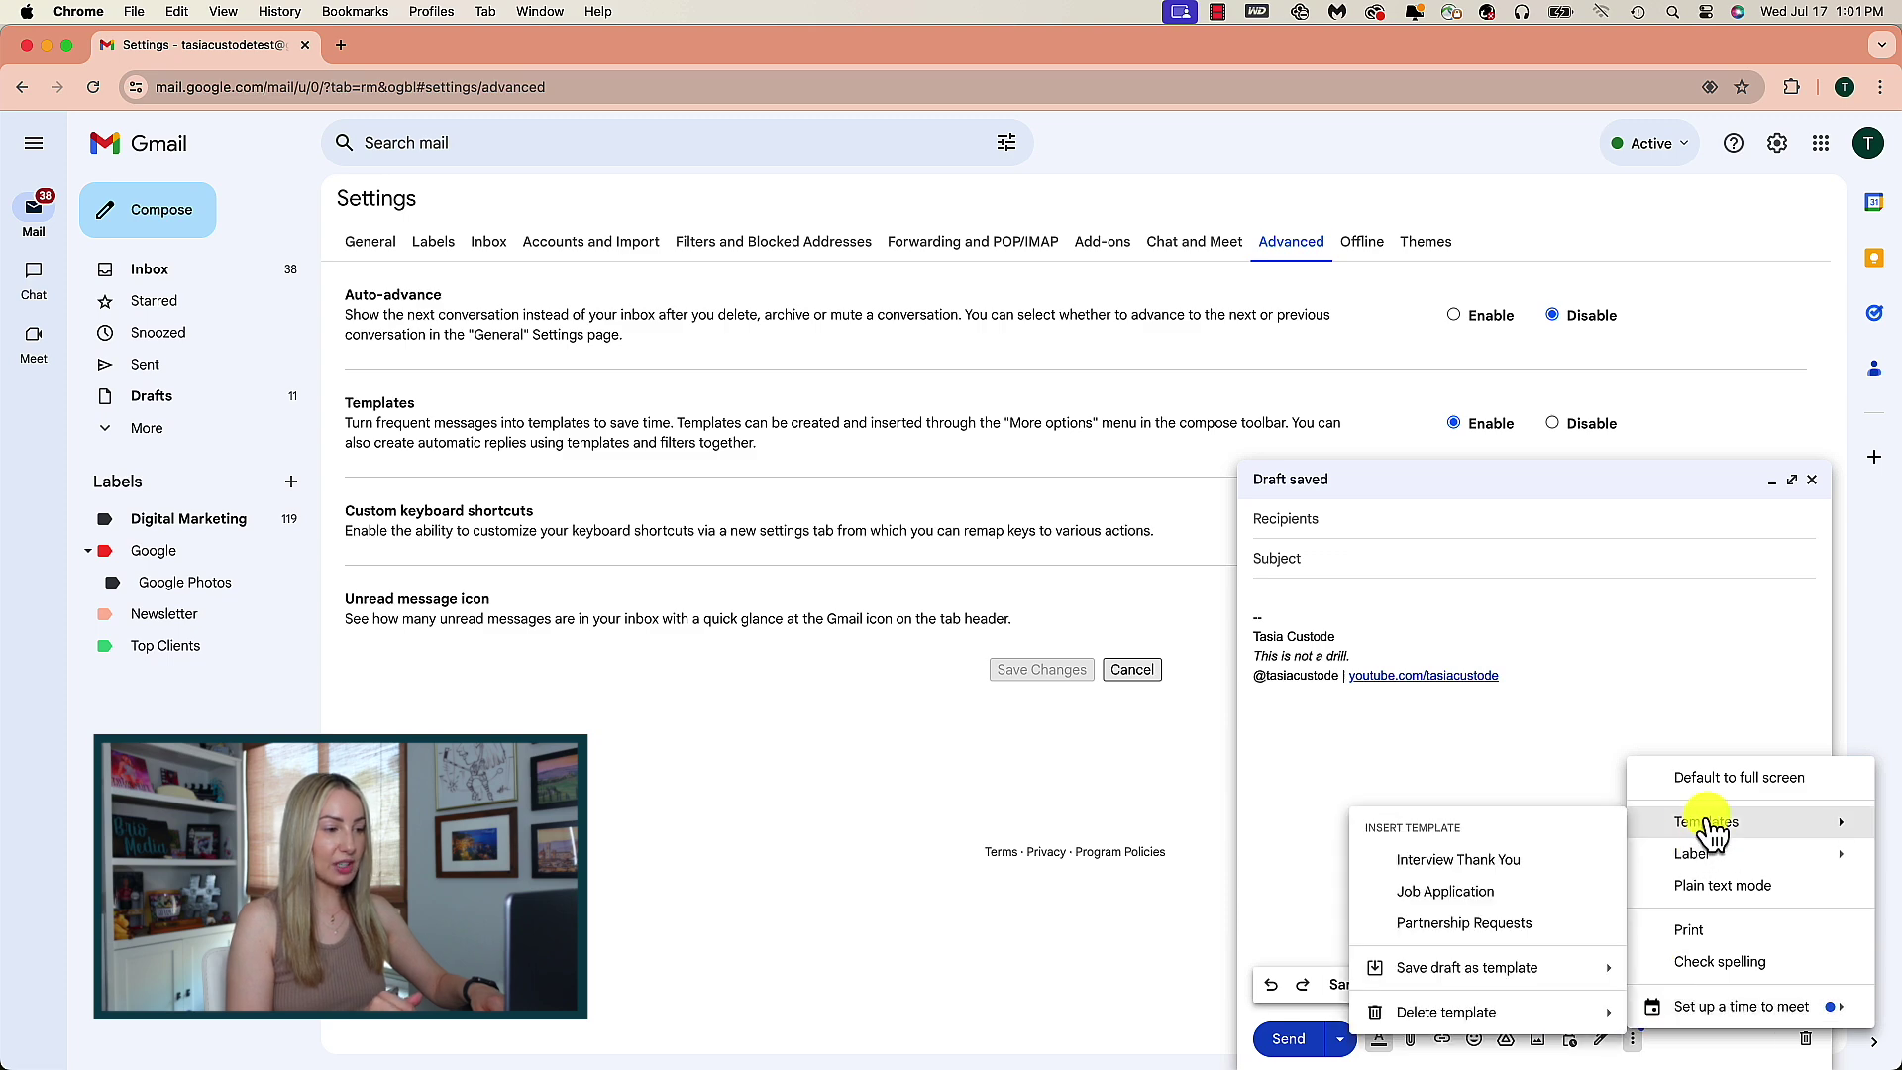
Step: Insert the Interview Thank You template into the new message
click(1558, 862)
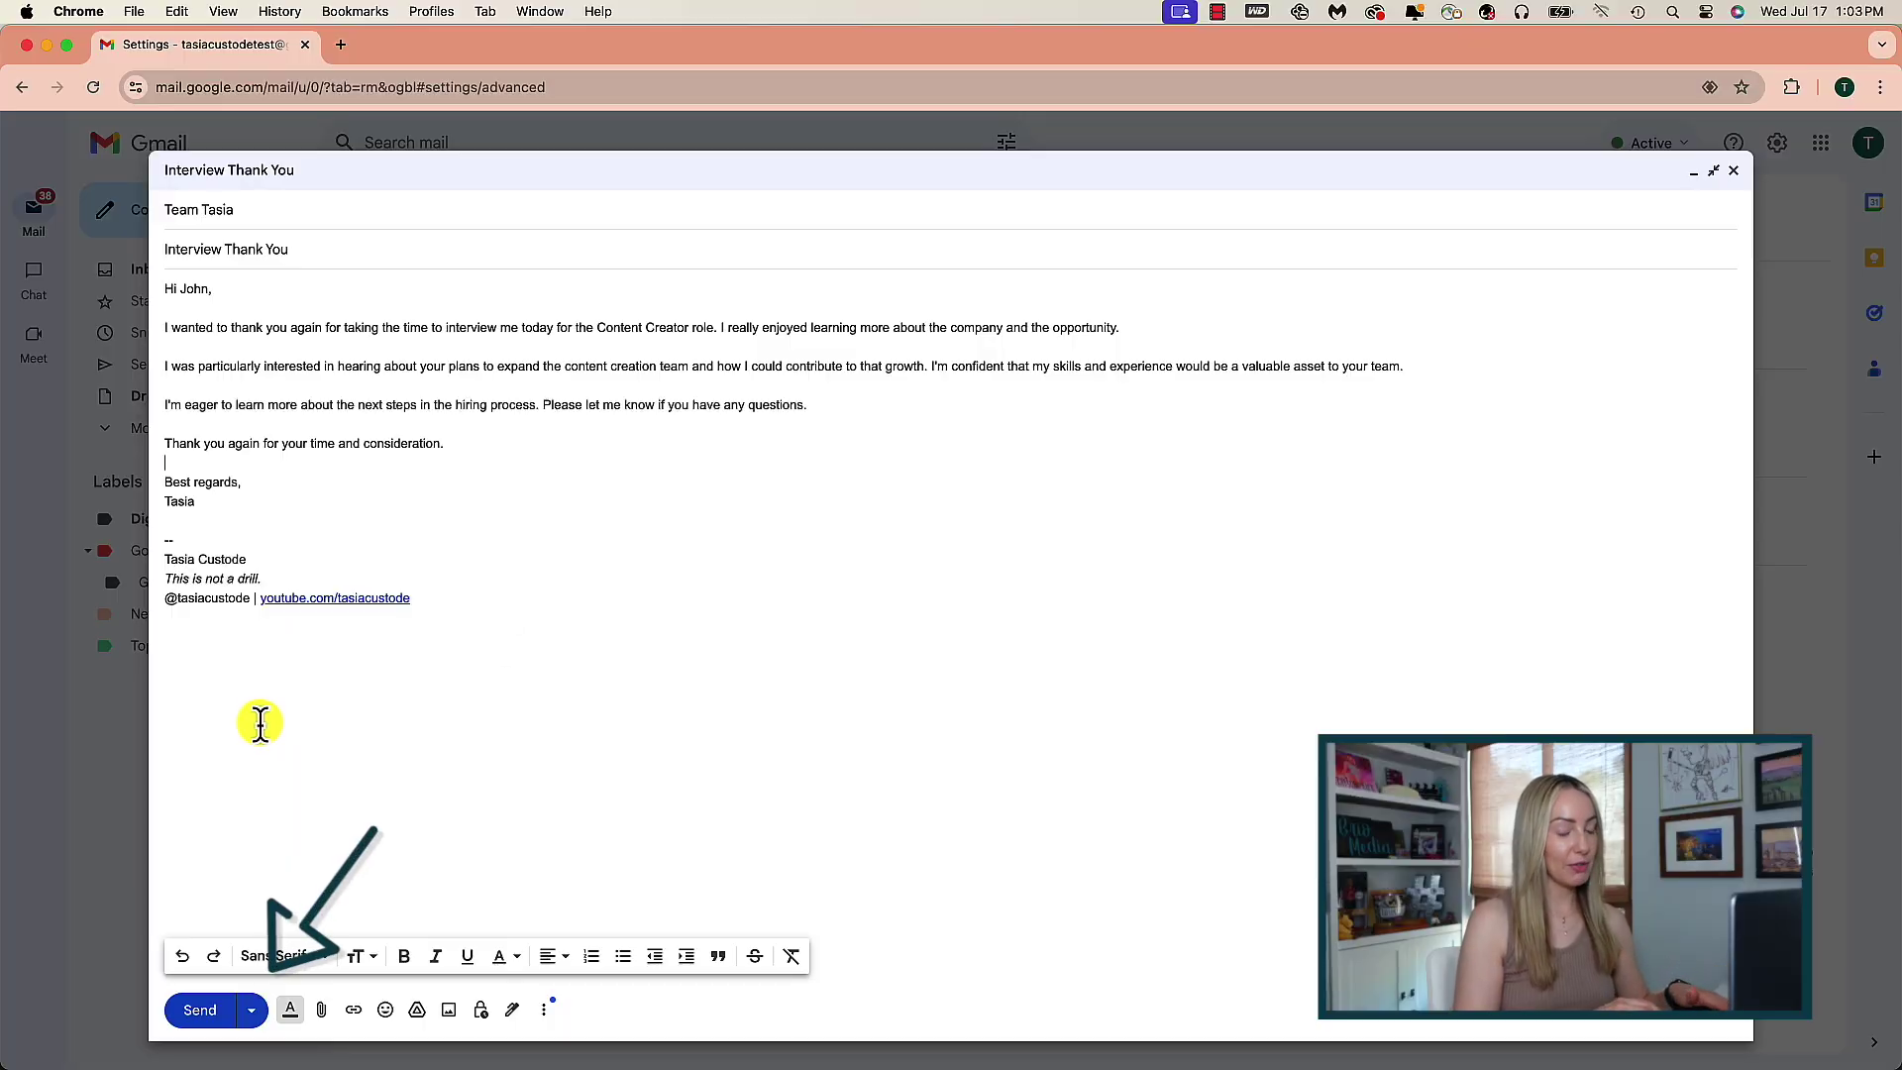
Step: Schedule the email with a custom send time of Jul 19, 2:00 PM
click(252, 1010)
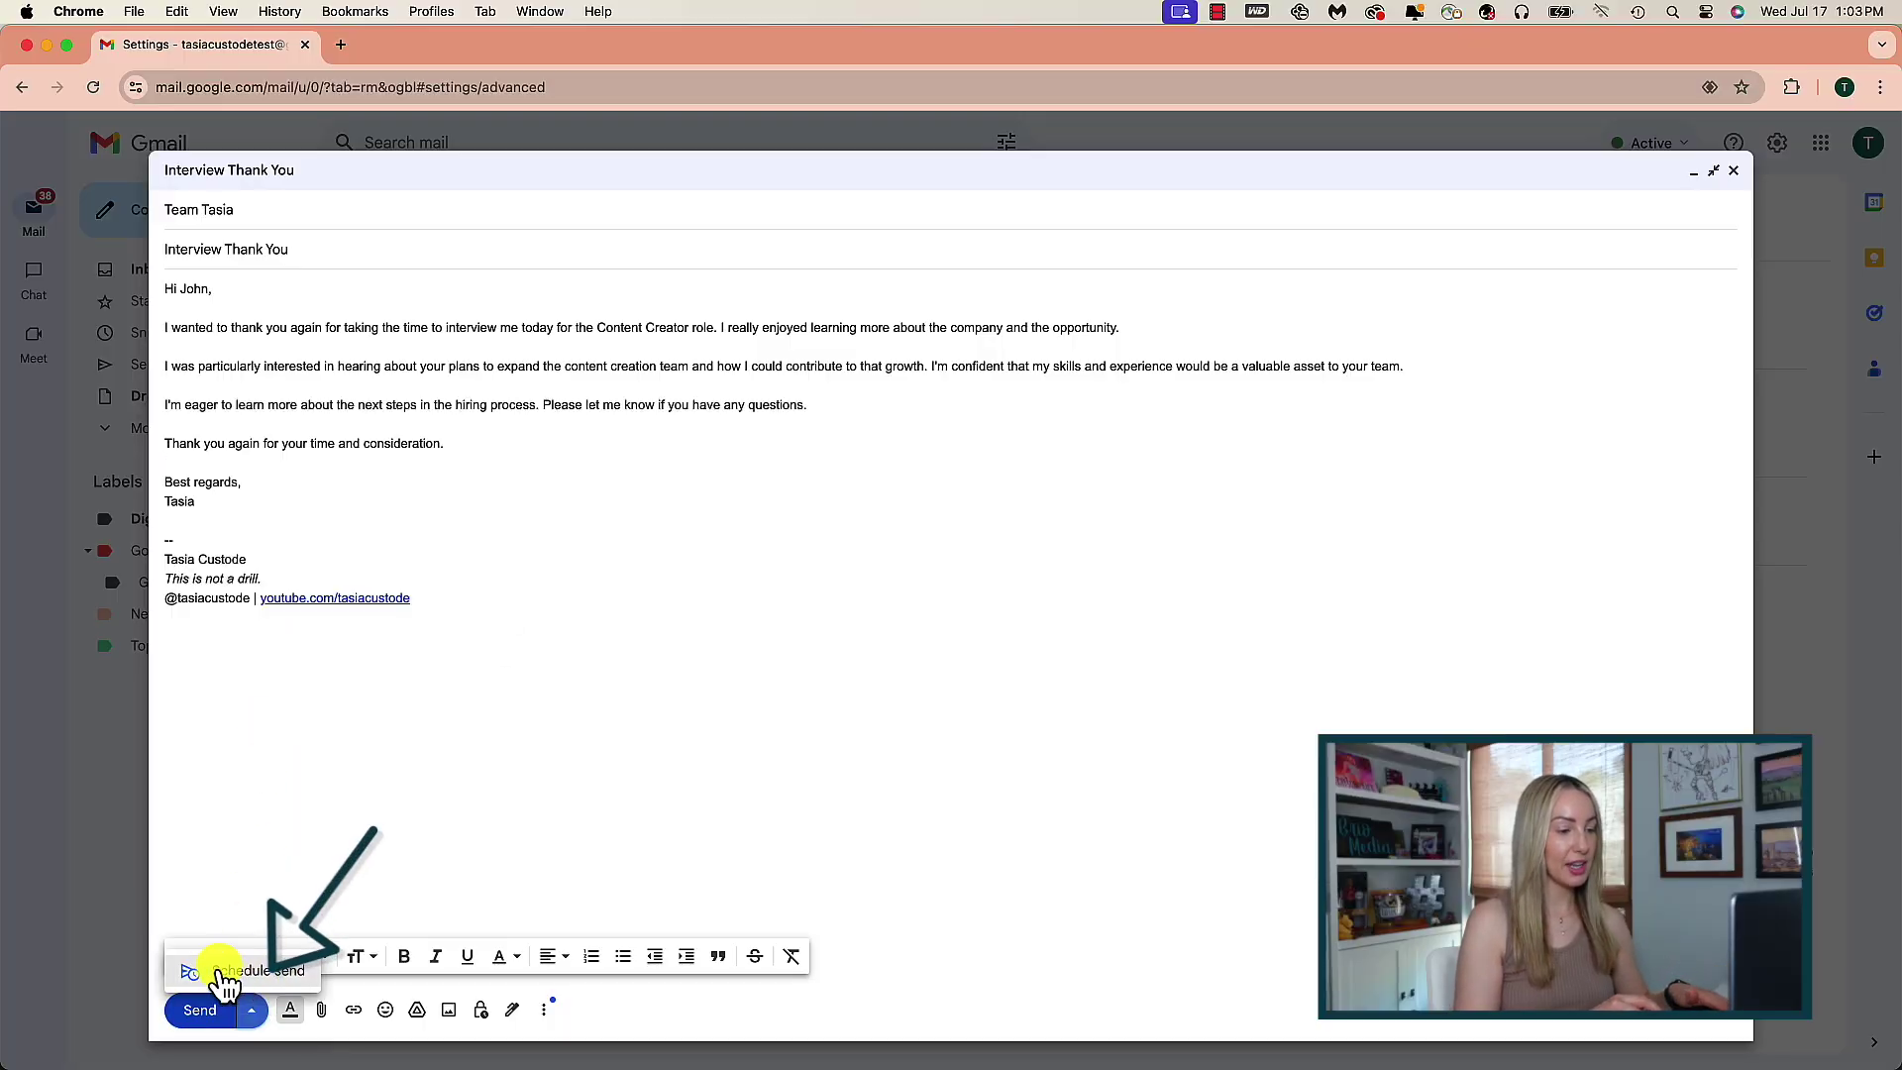
click(248, 975)
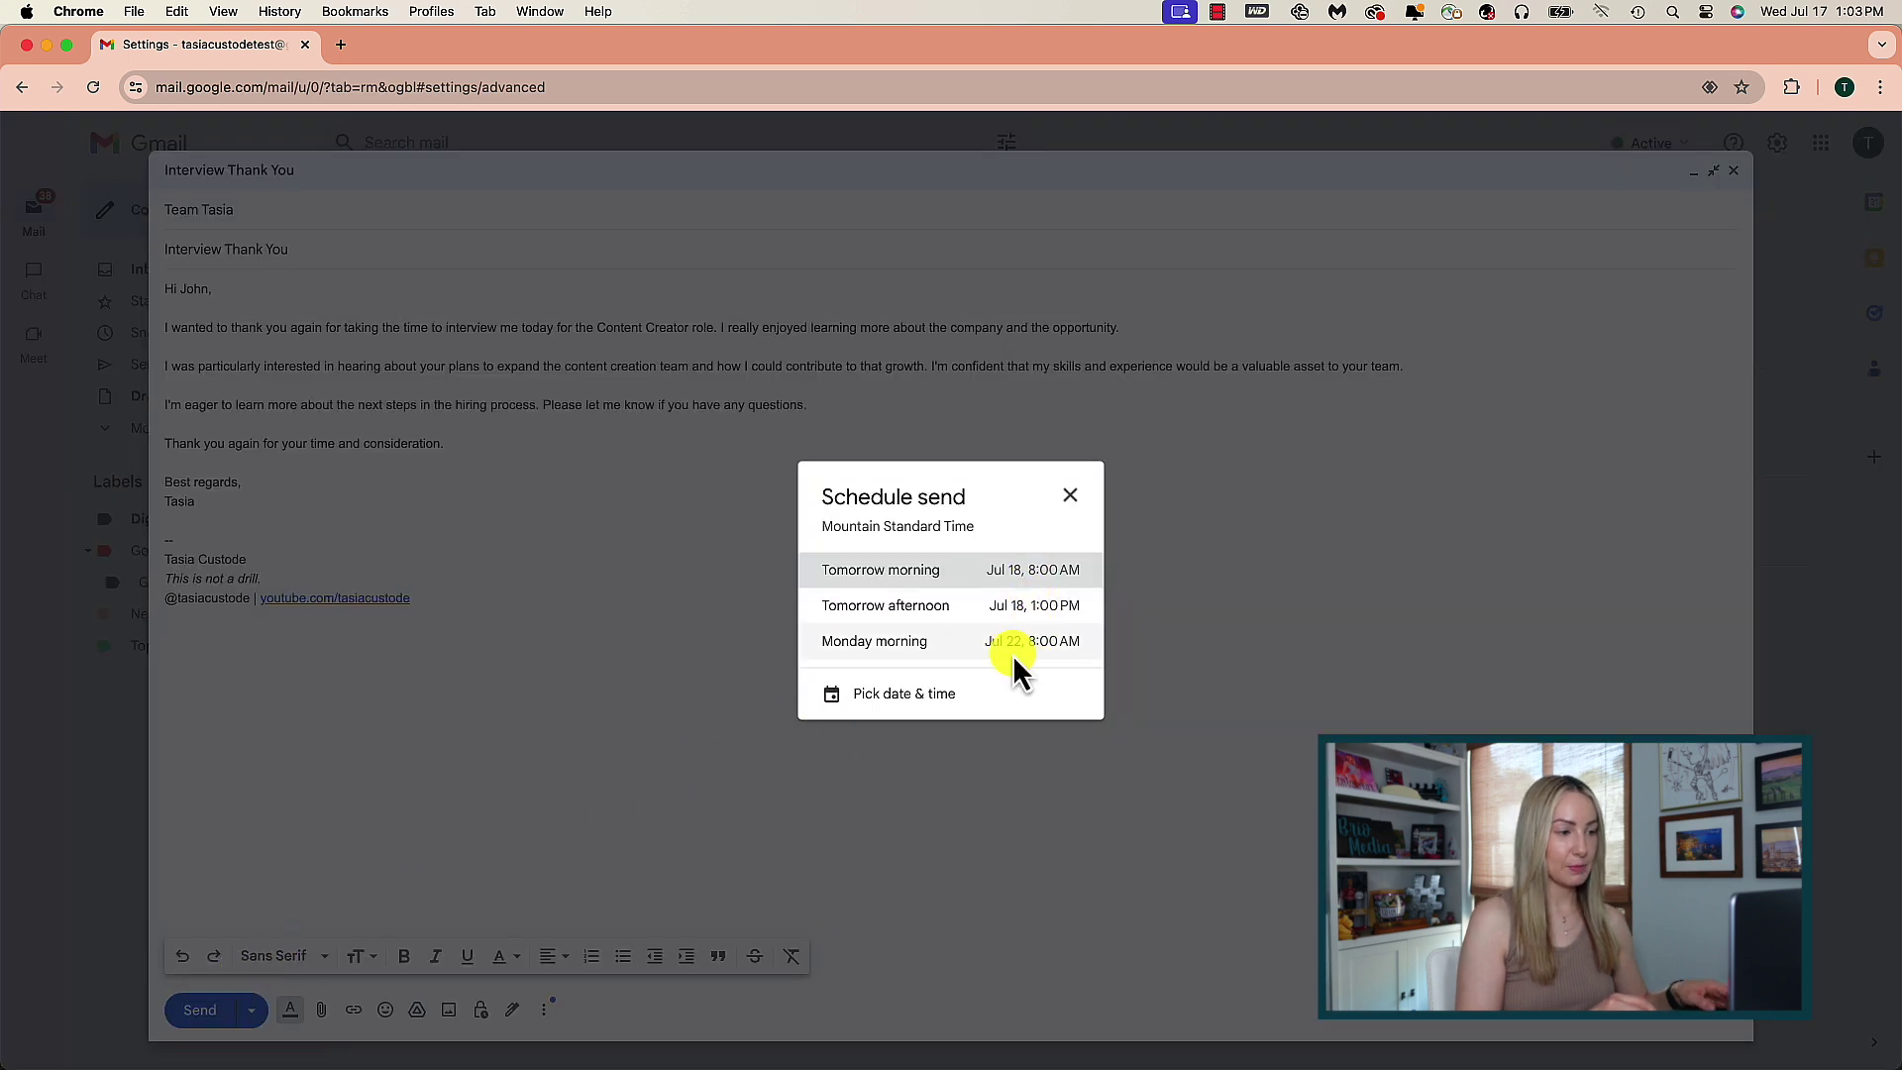
click(924, 705)
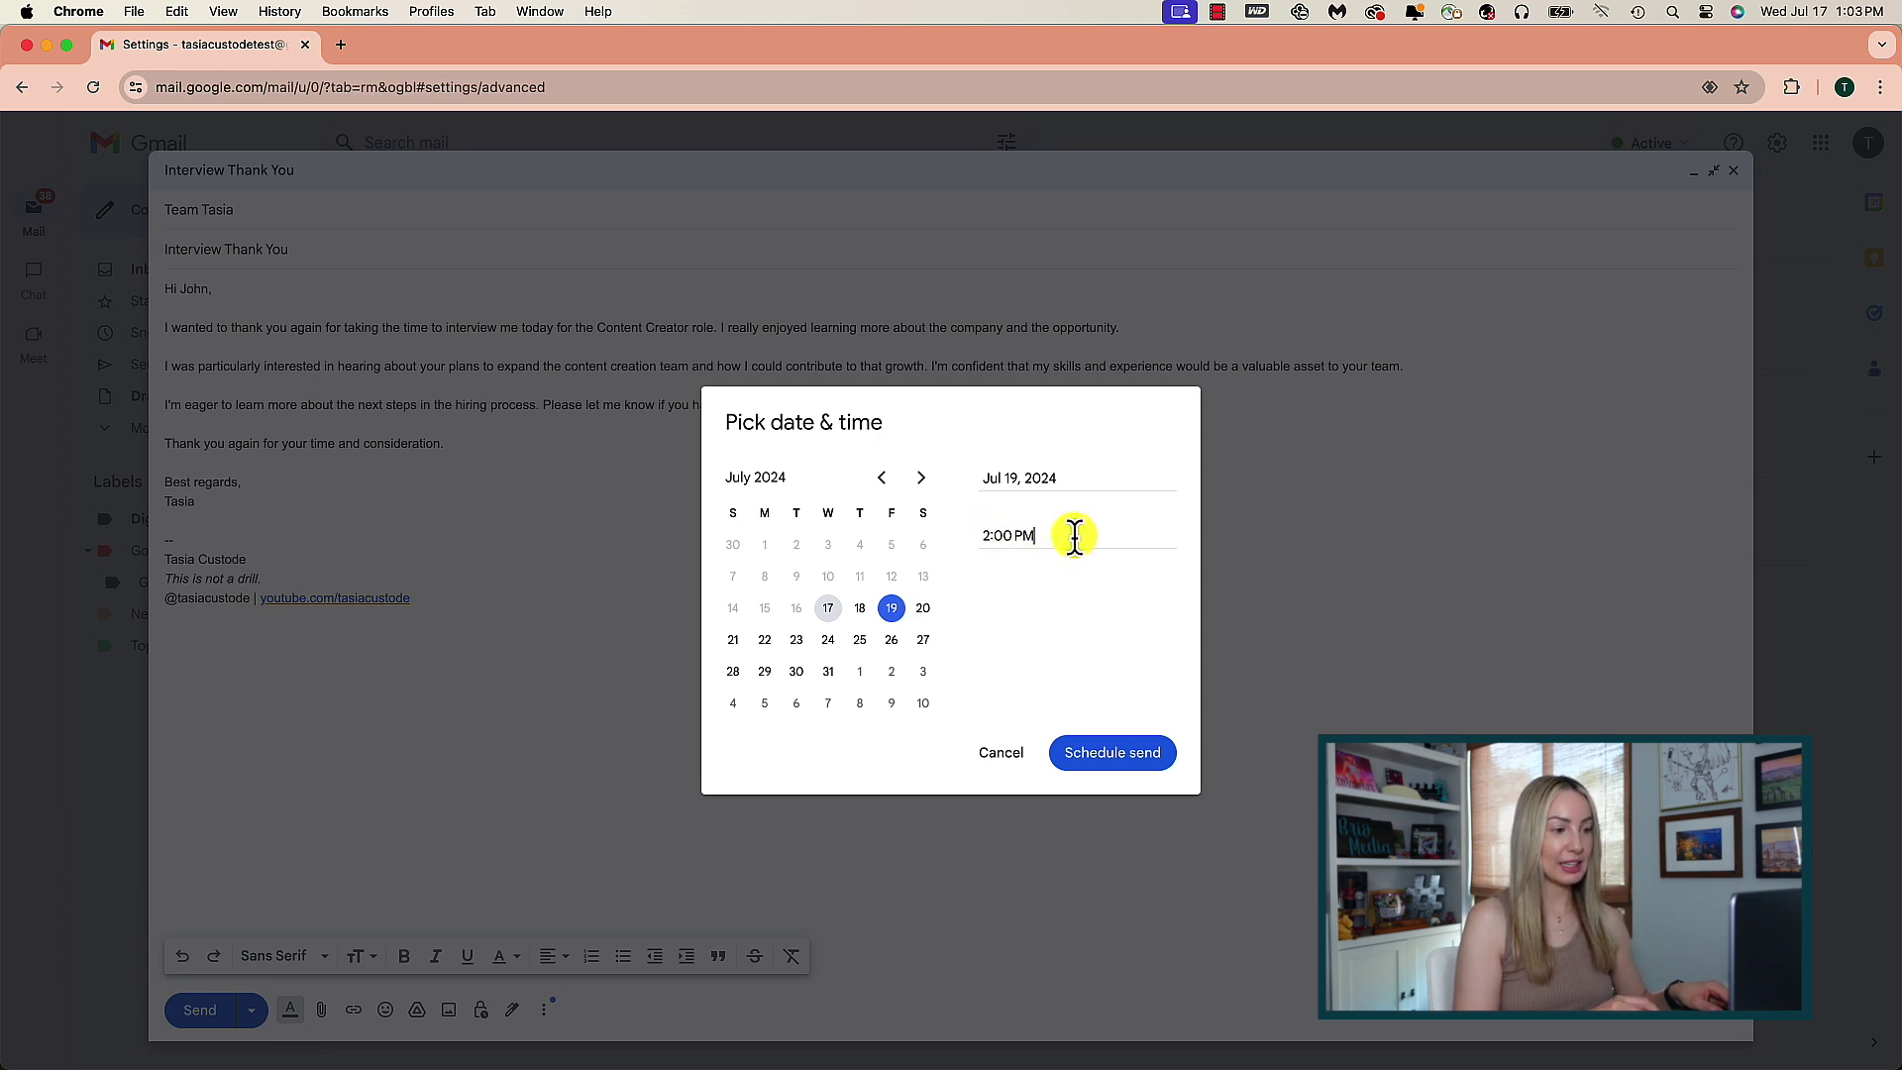
click(1134, 755)
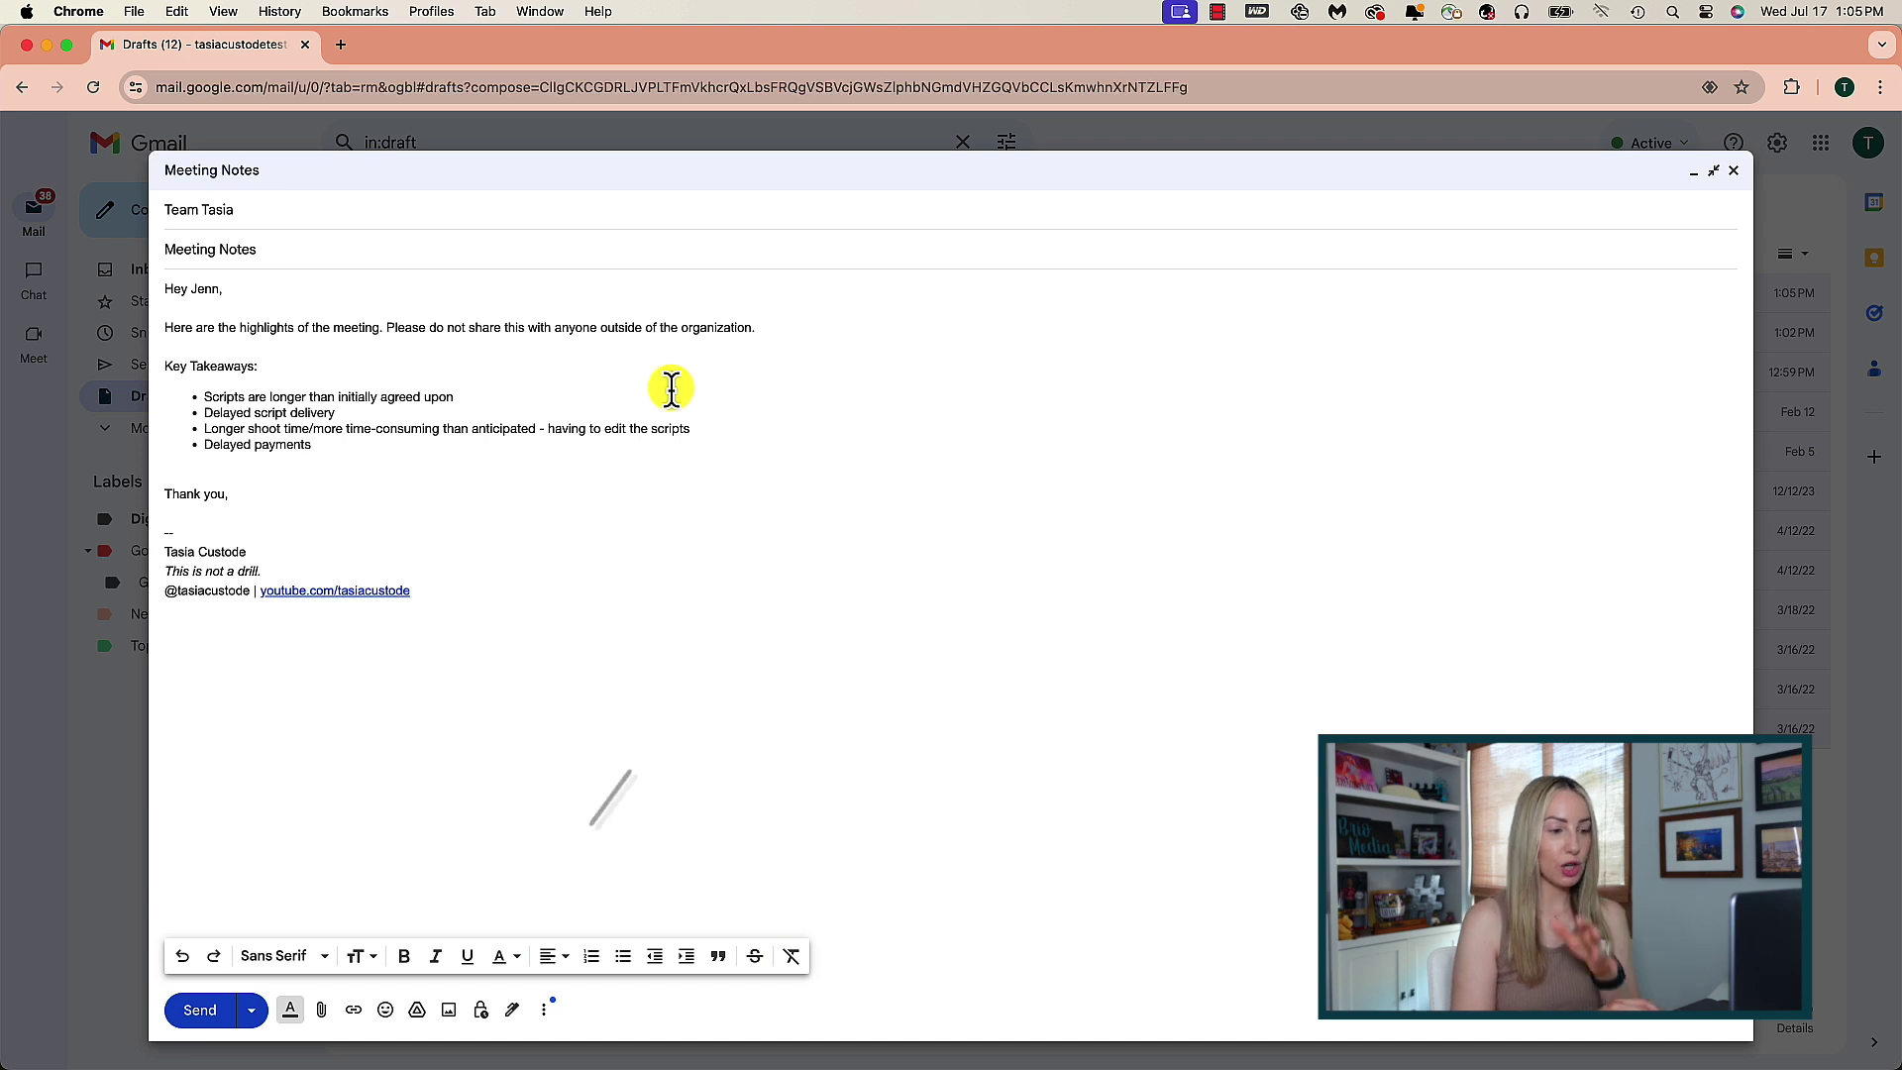
Step: Turn on confidential mode with a 1-week expiry and SMS passcode requirement
click(481, 1010)
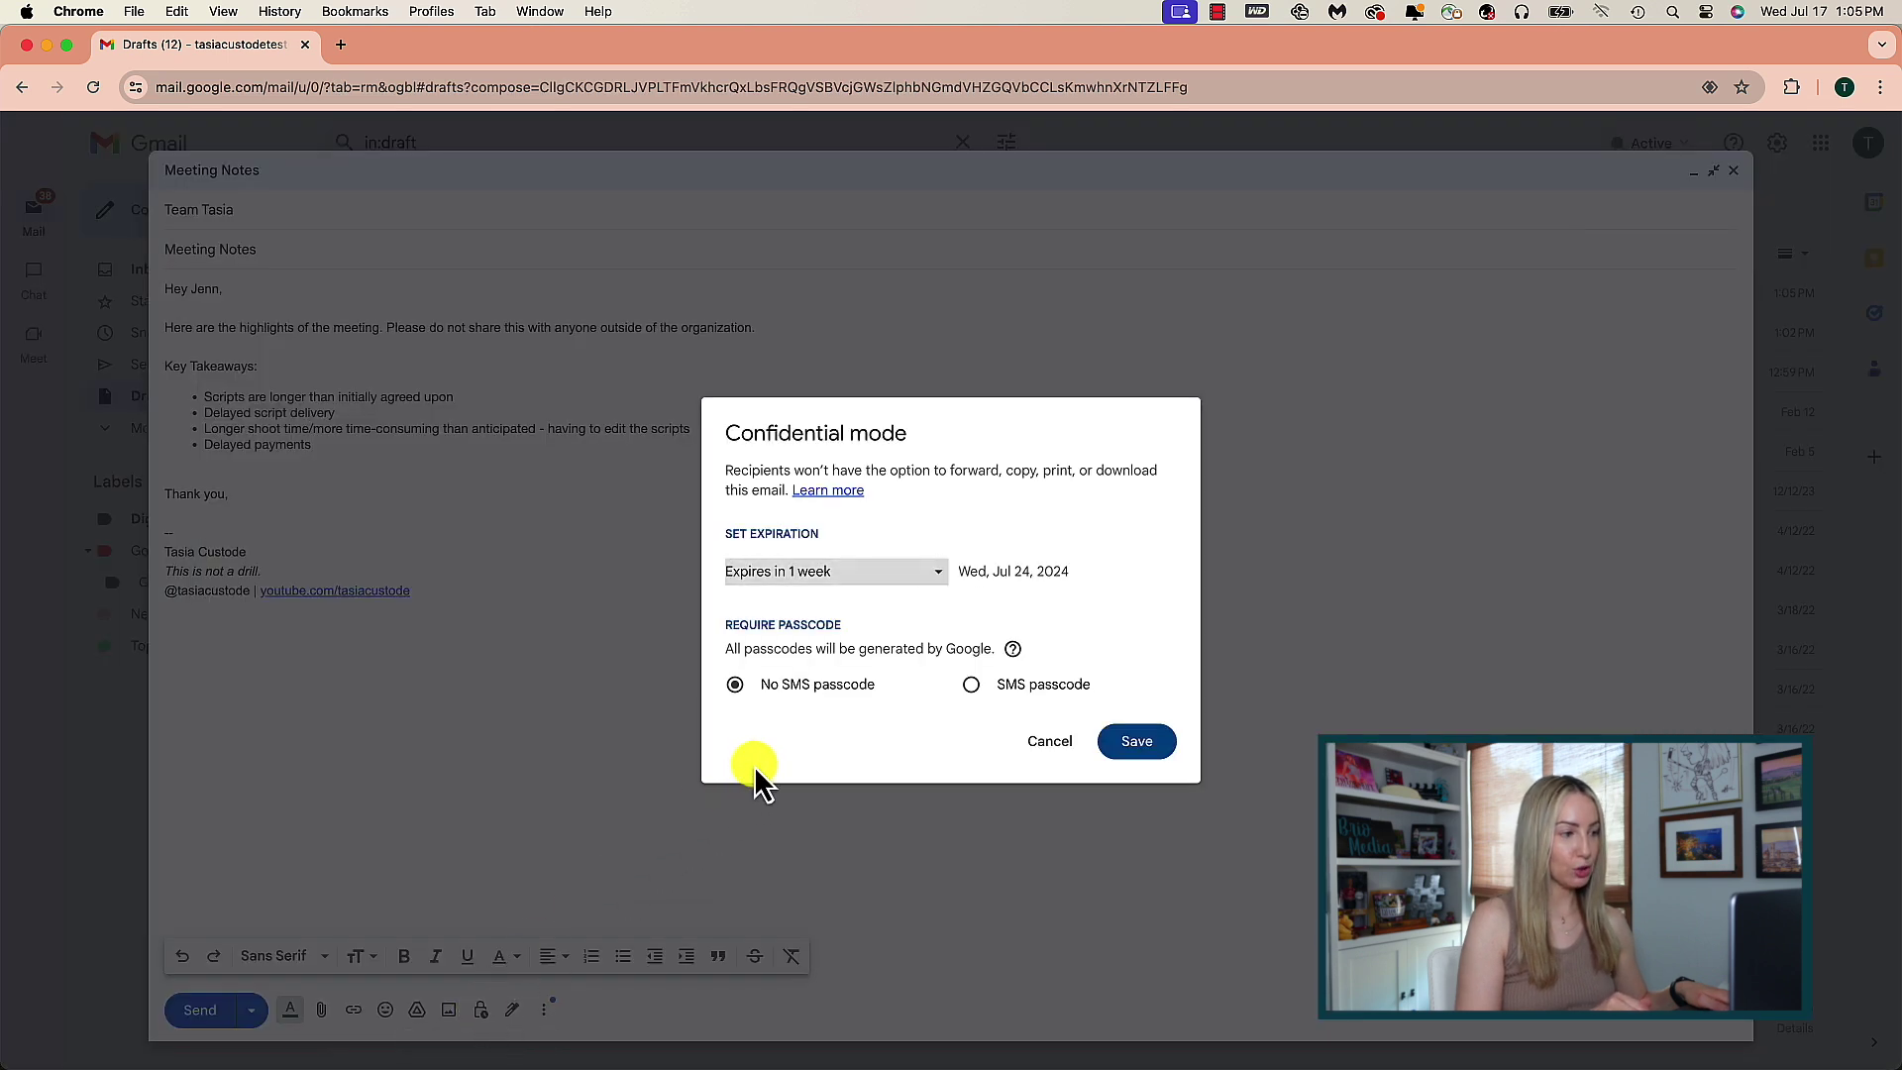
click(807, 574)
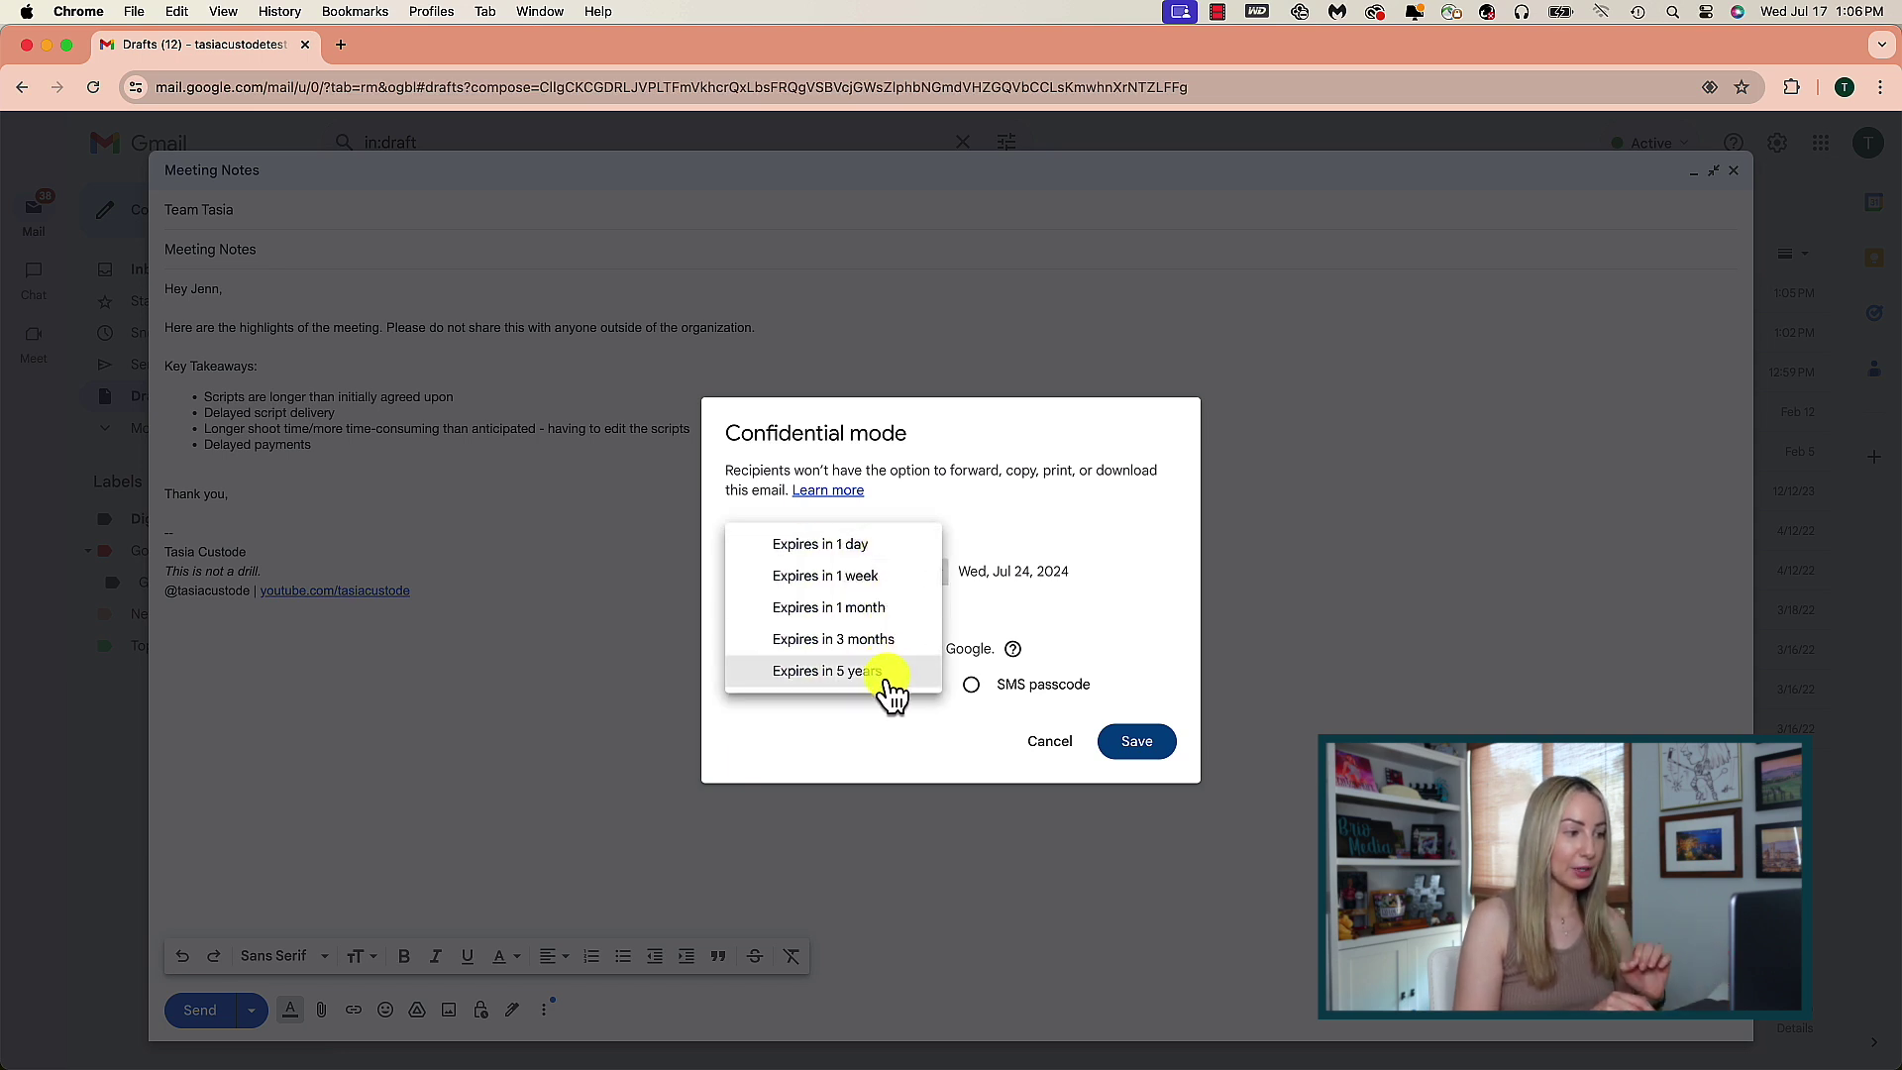
click(897, 579)
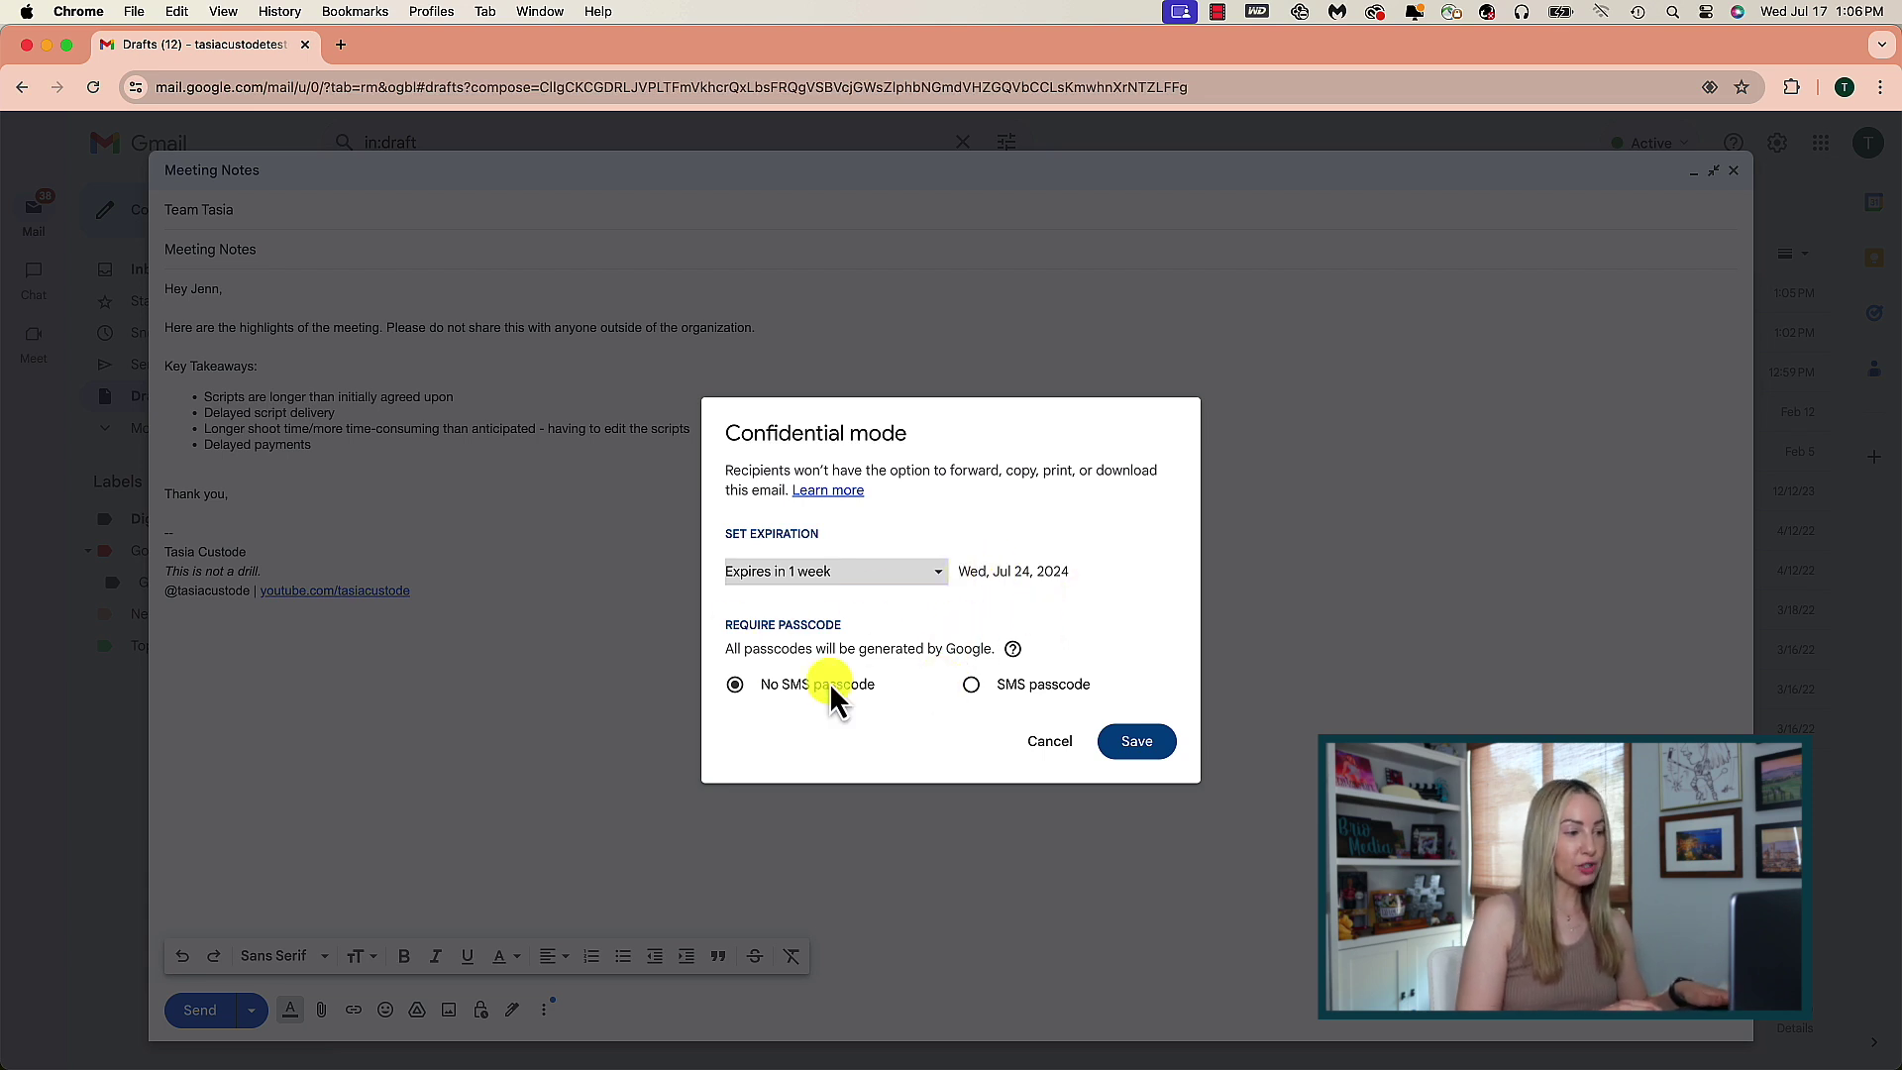
click(972, 685)
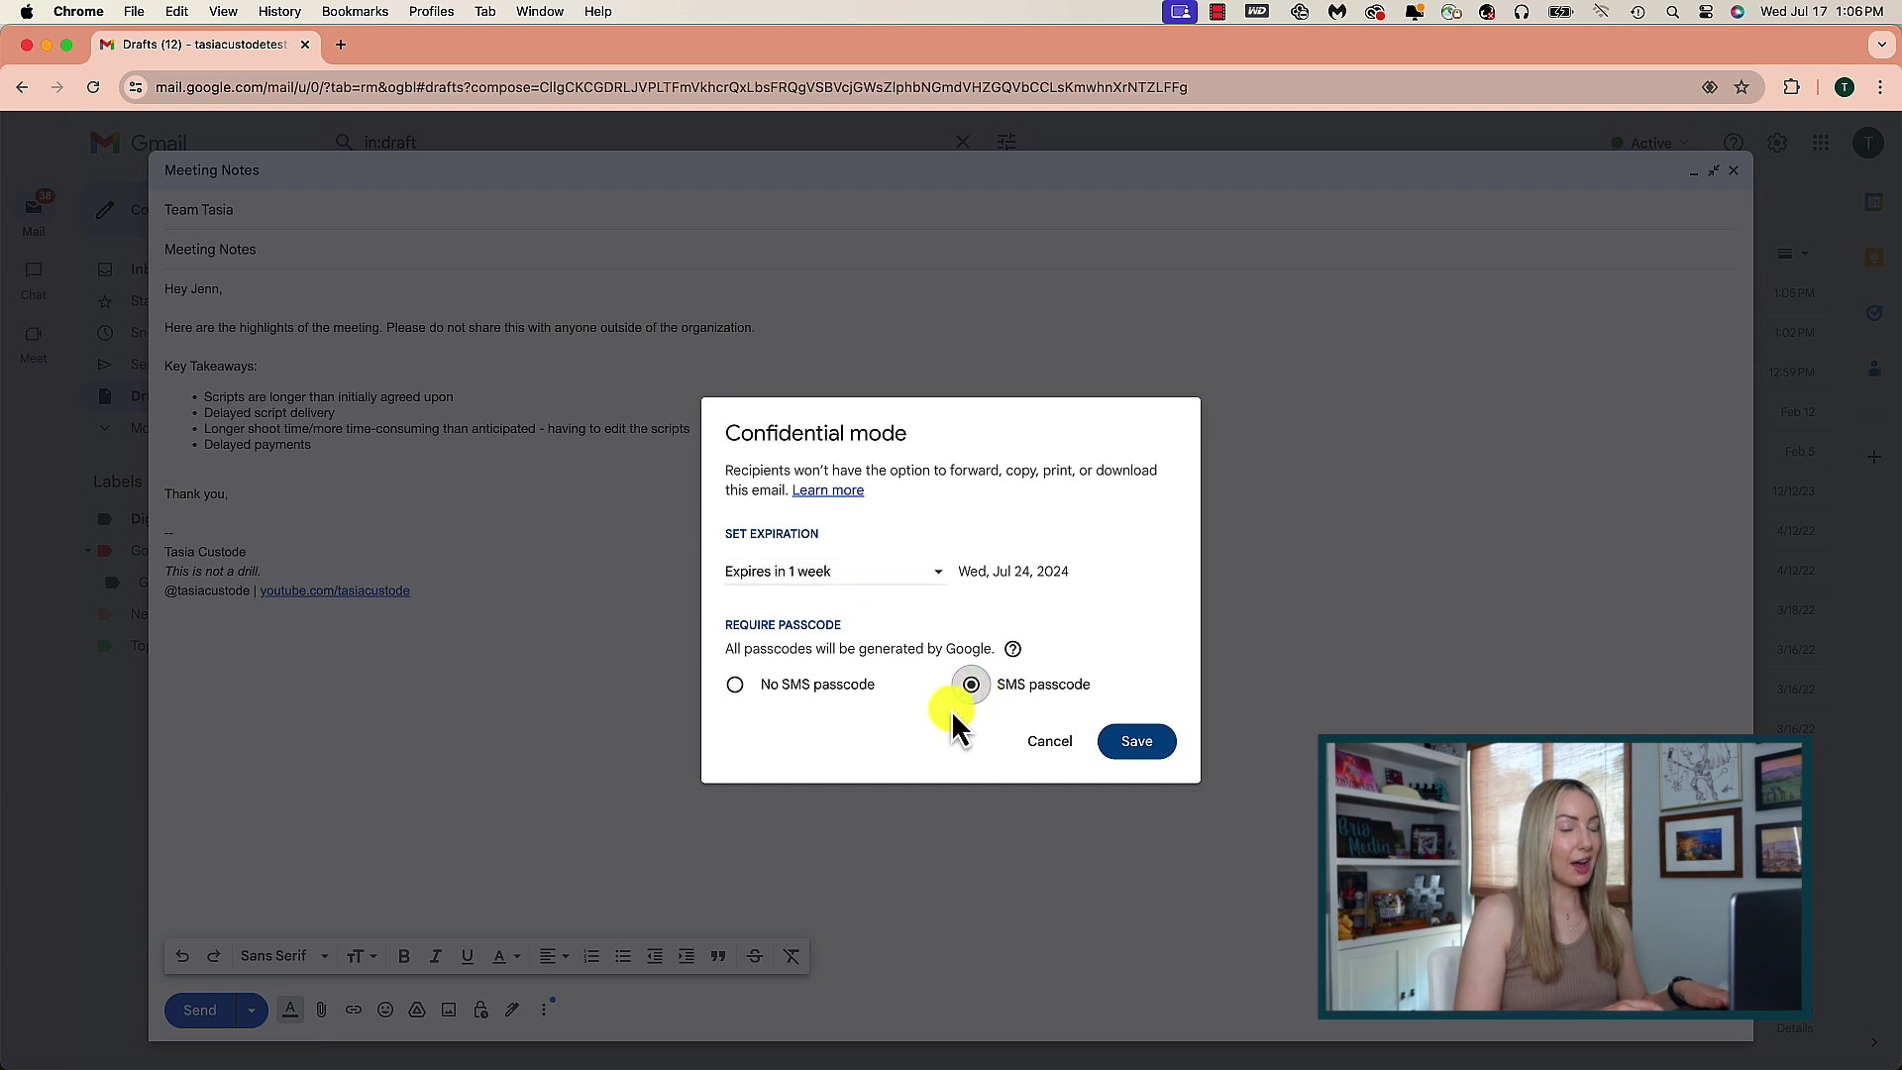
click(1137, 748)
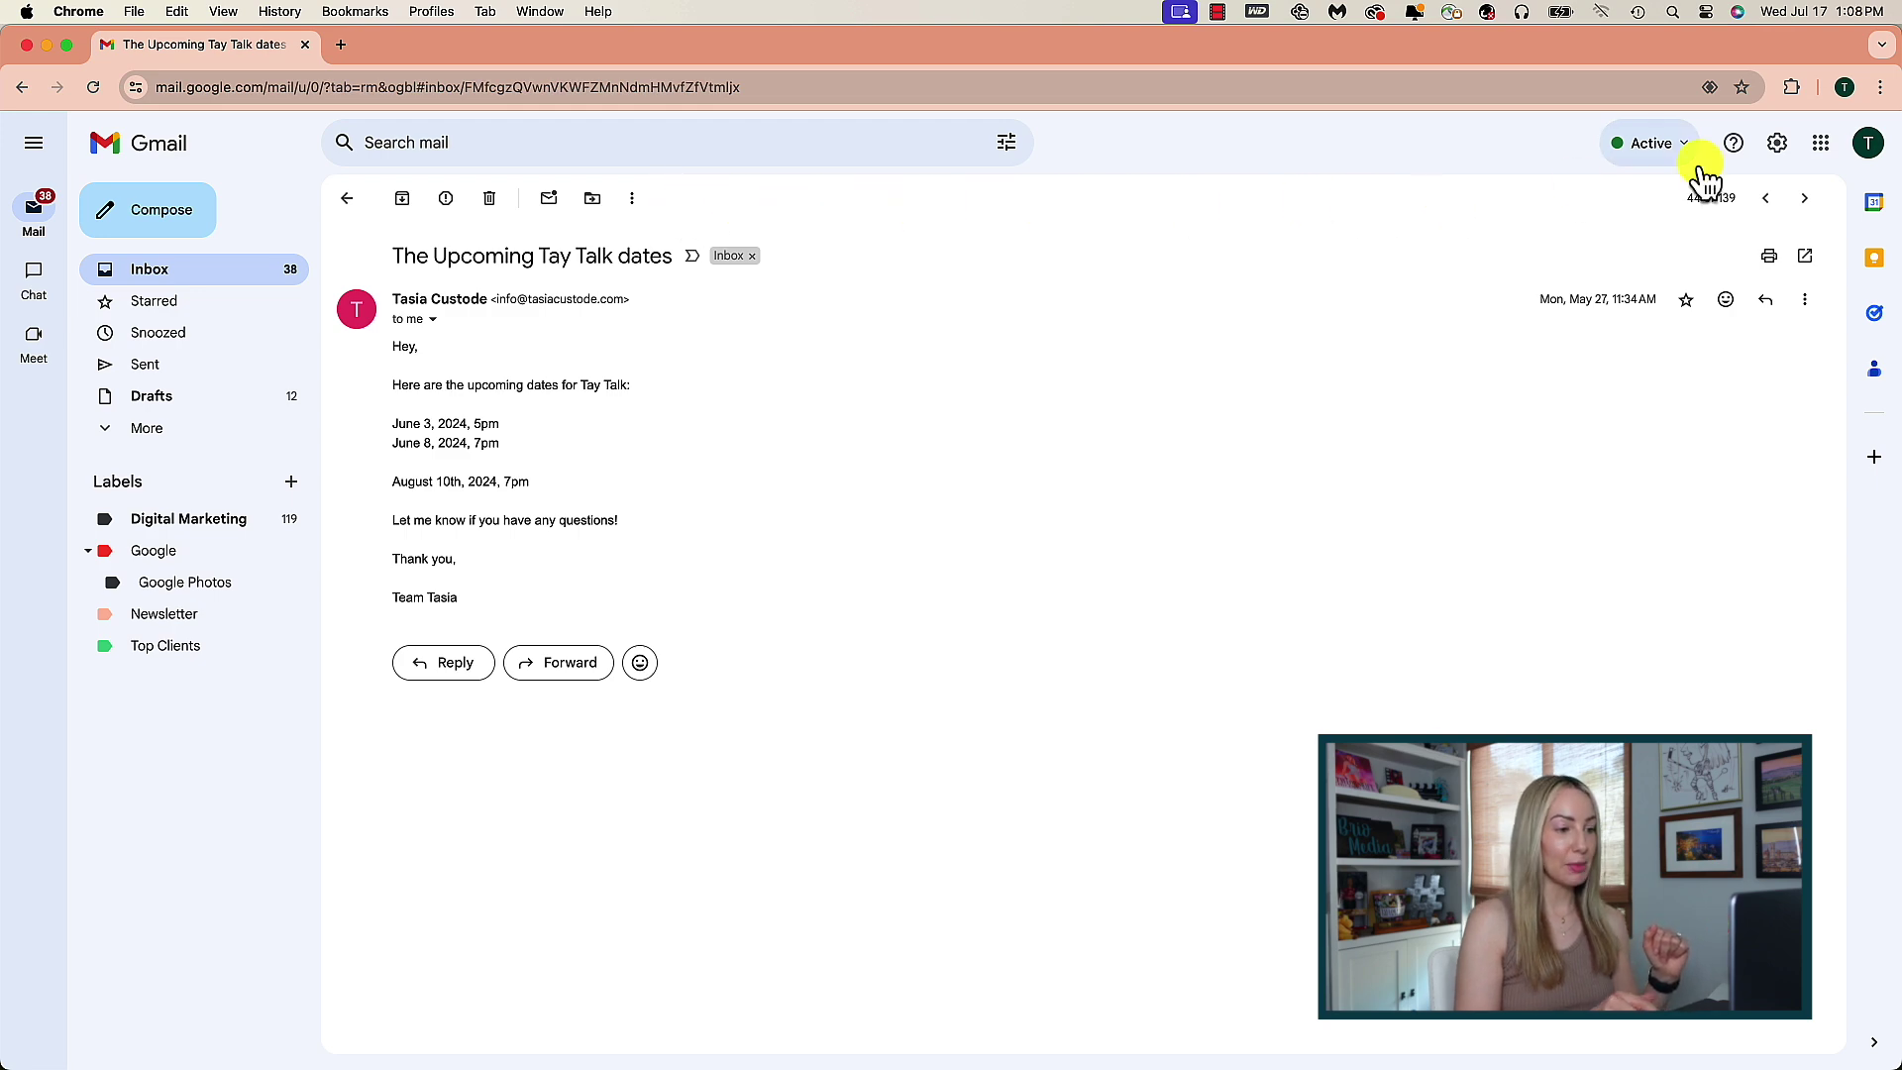
Step: Scroll the General settings down to the Vacation responder and save the changes
click(1778, 146)
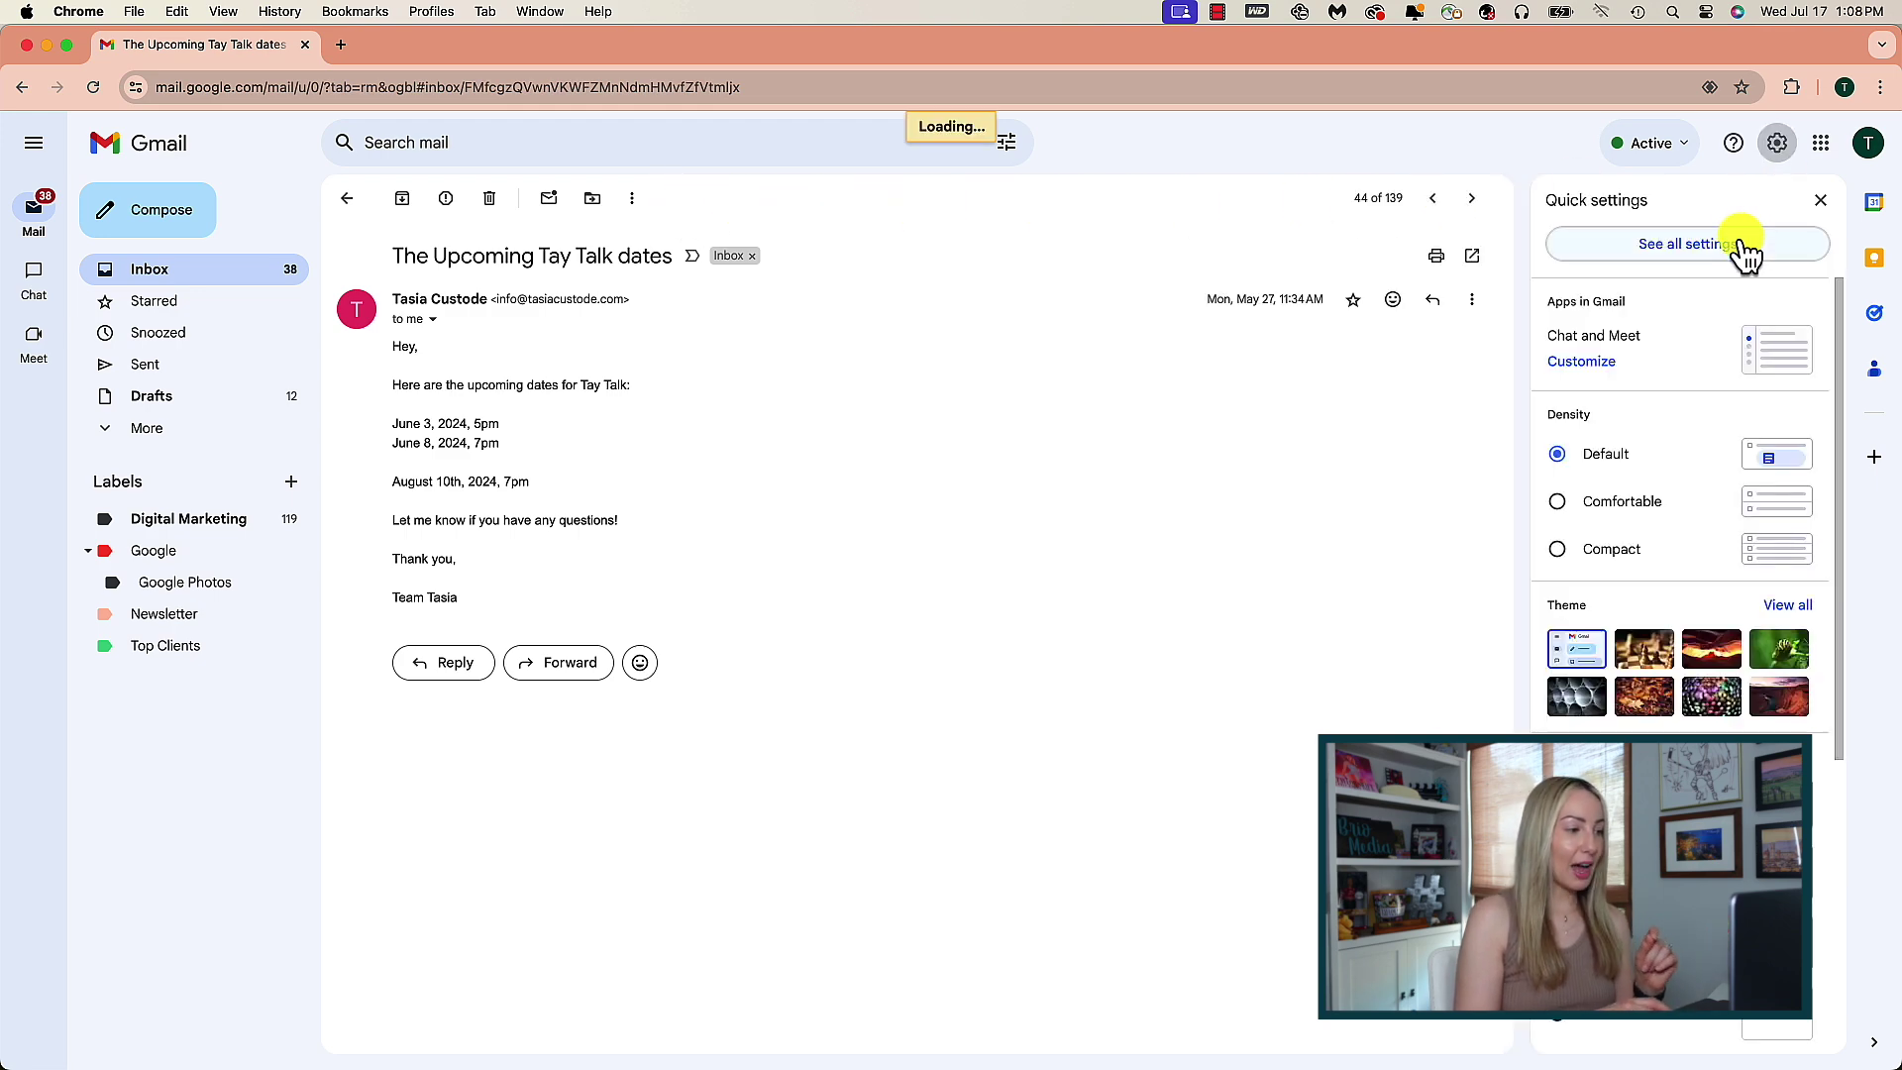
scroll(502, 466, down, 5)
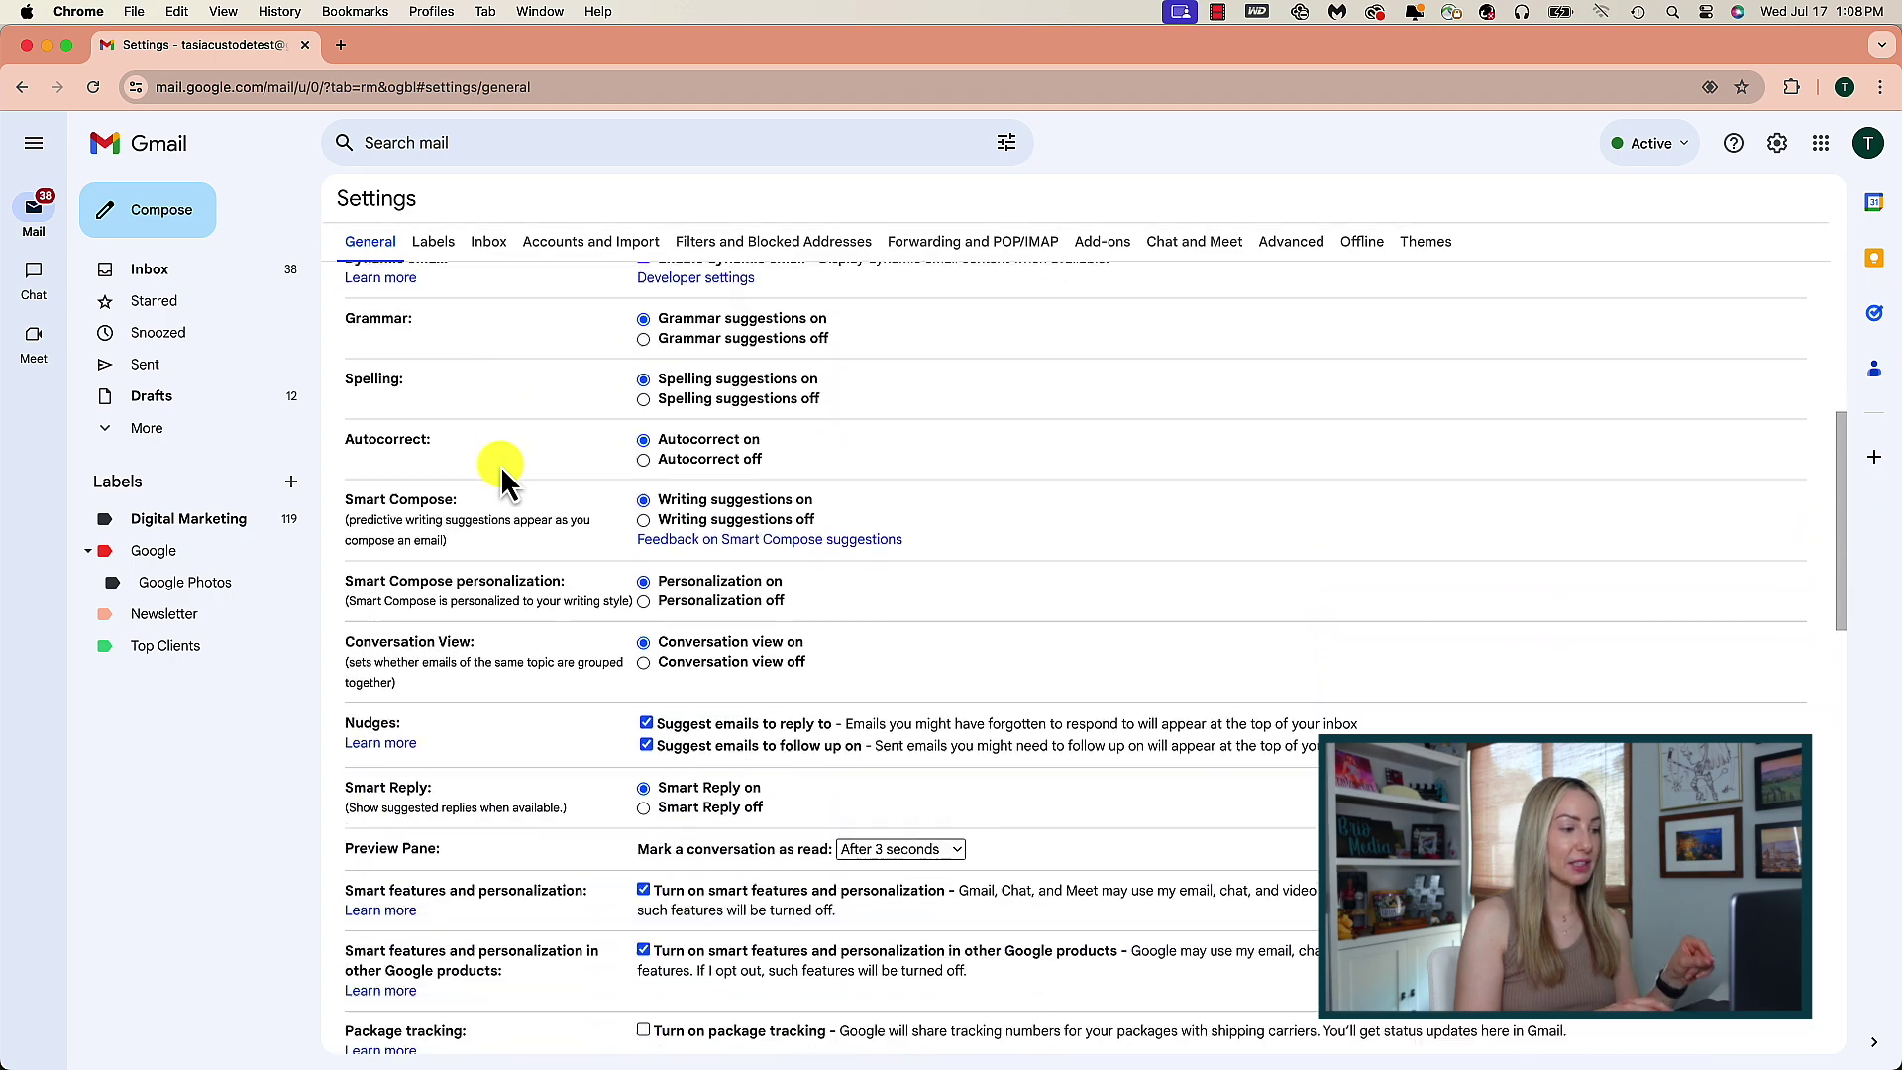
scroll(501, 466, down, 10)
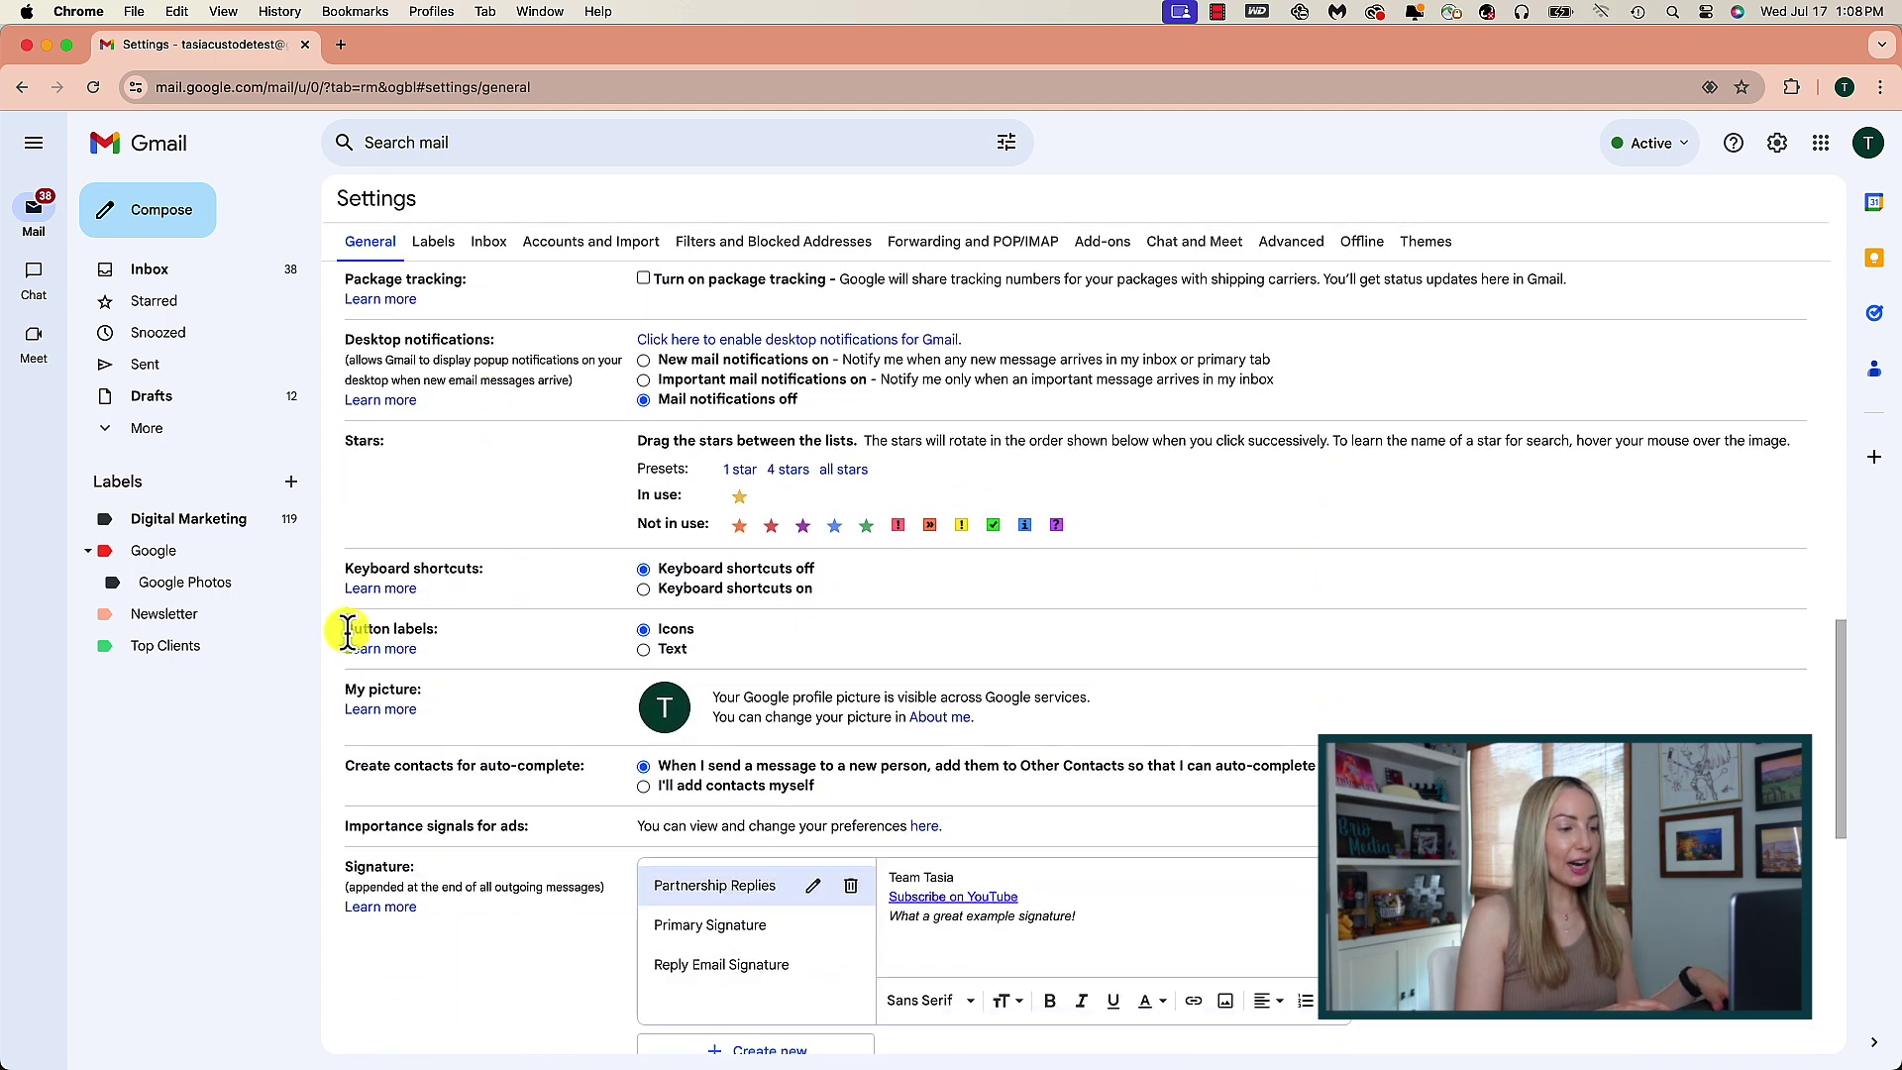
drag(348, 634, 639, 650)
scroll(604, 644, down, 8)
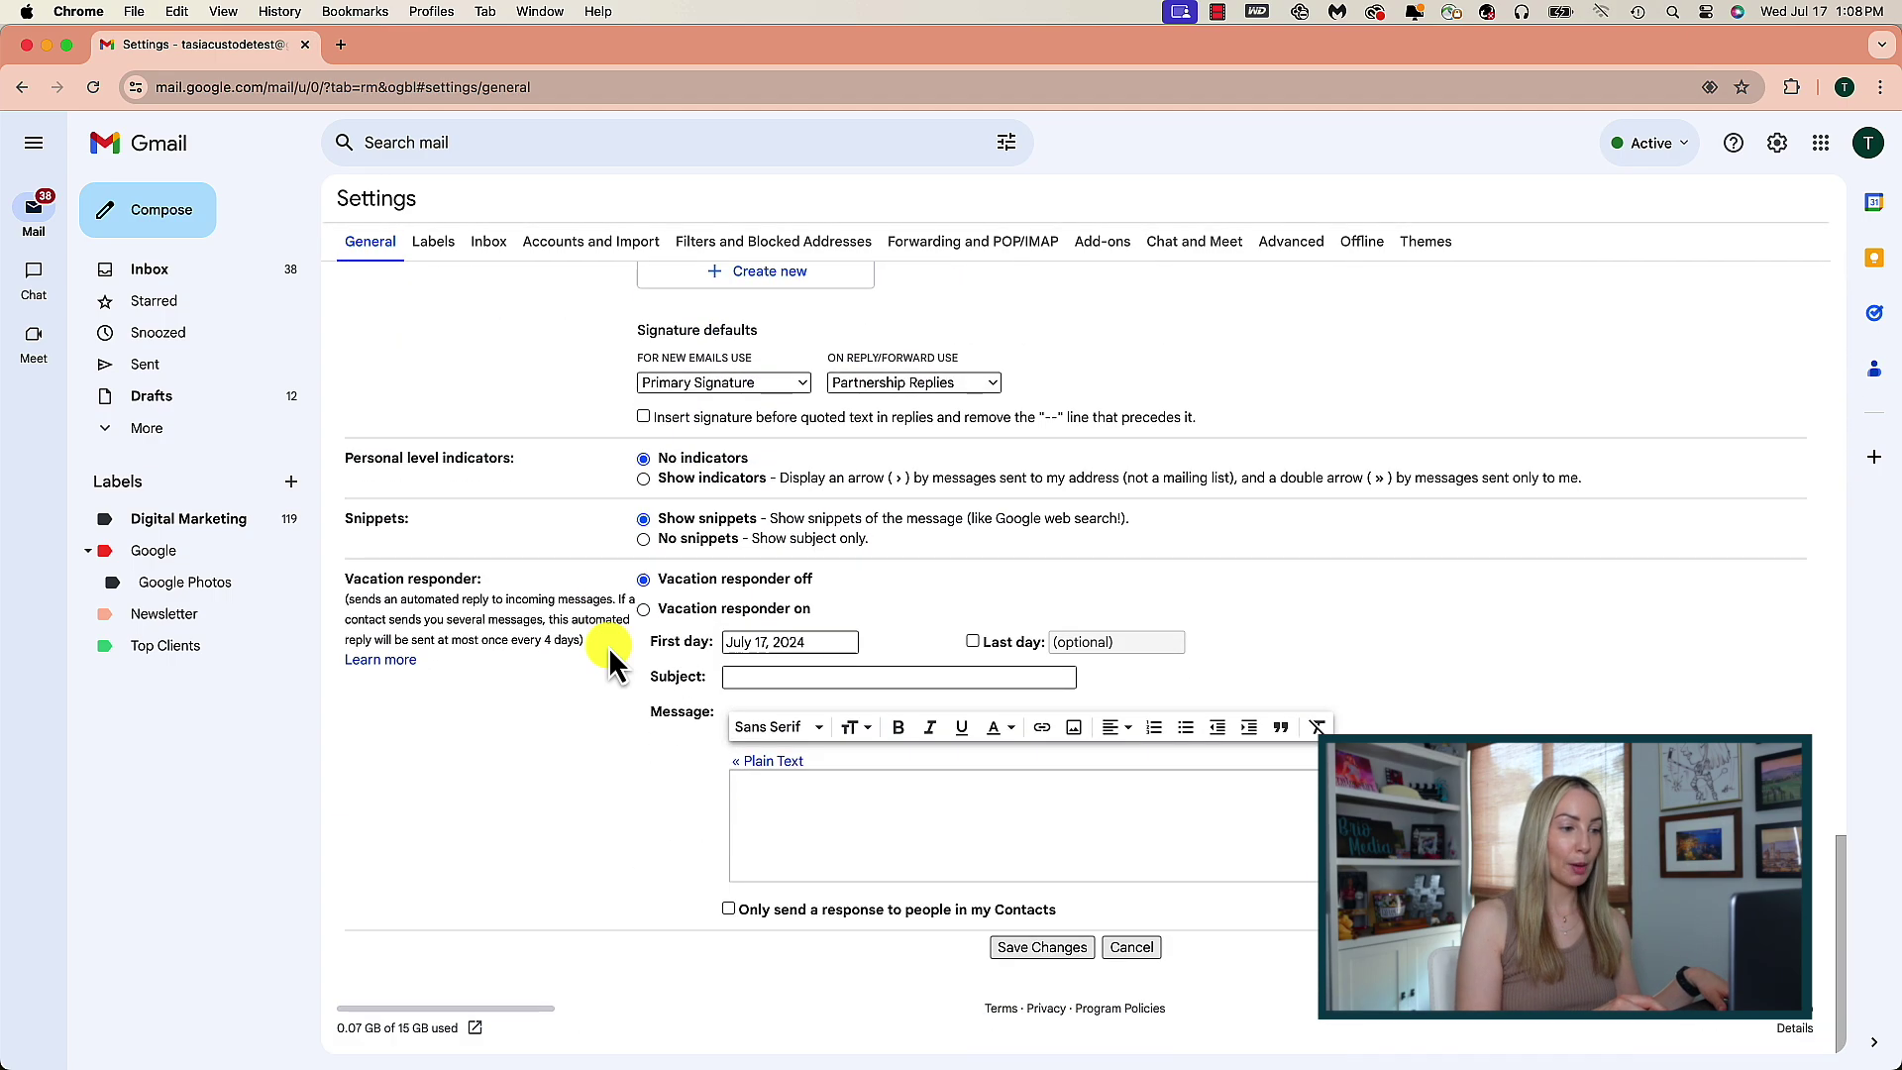
click(1042, 948)
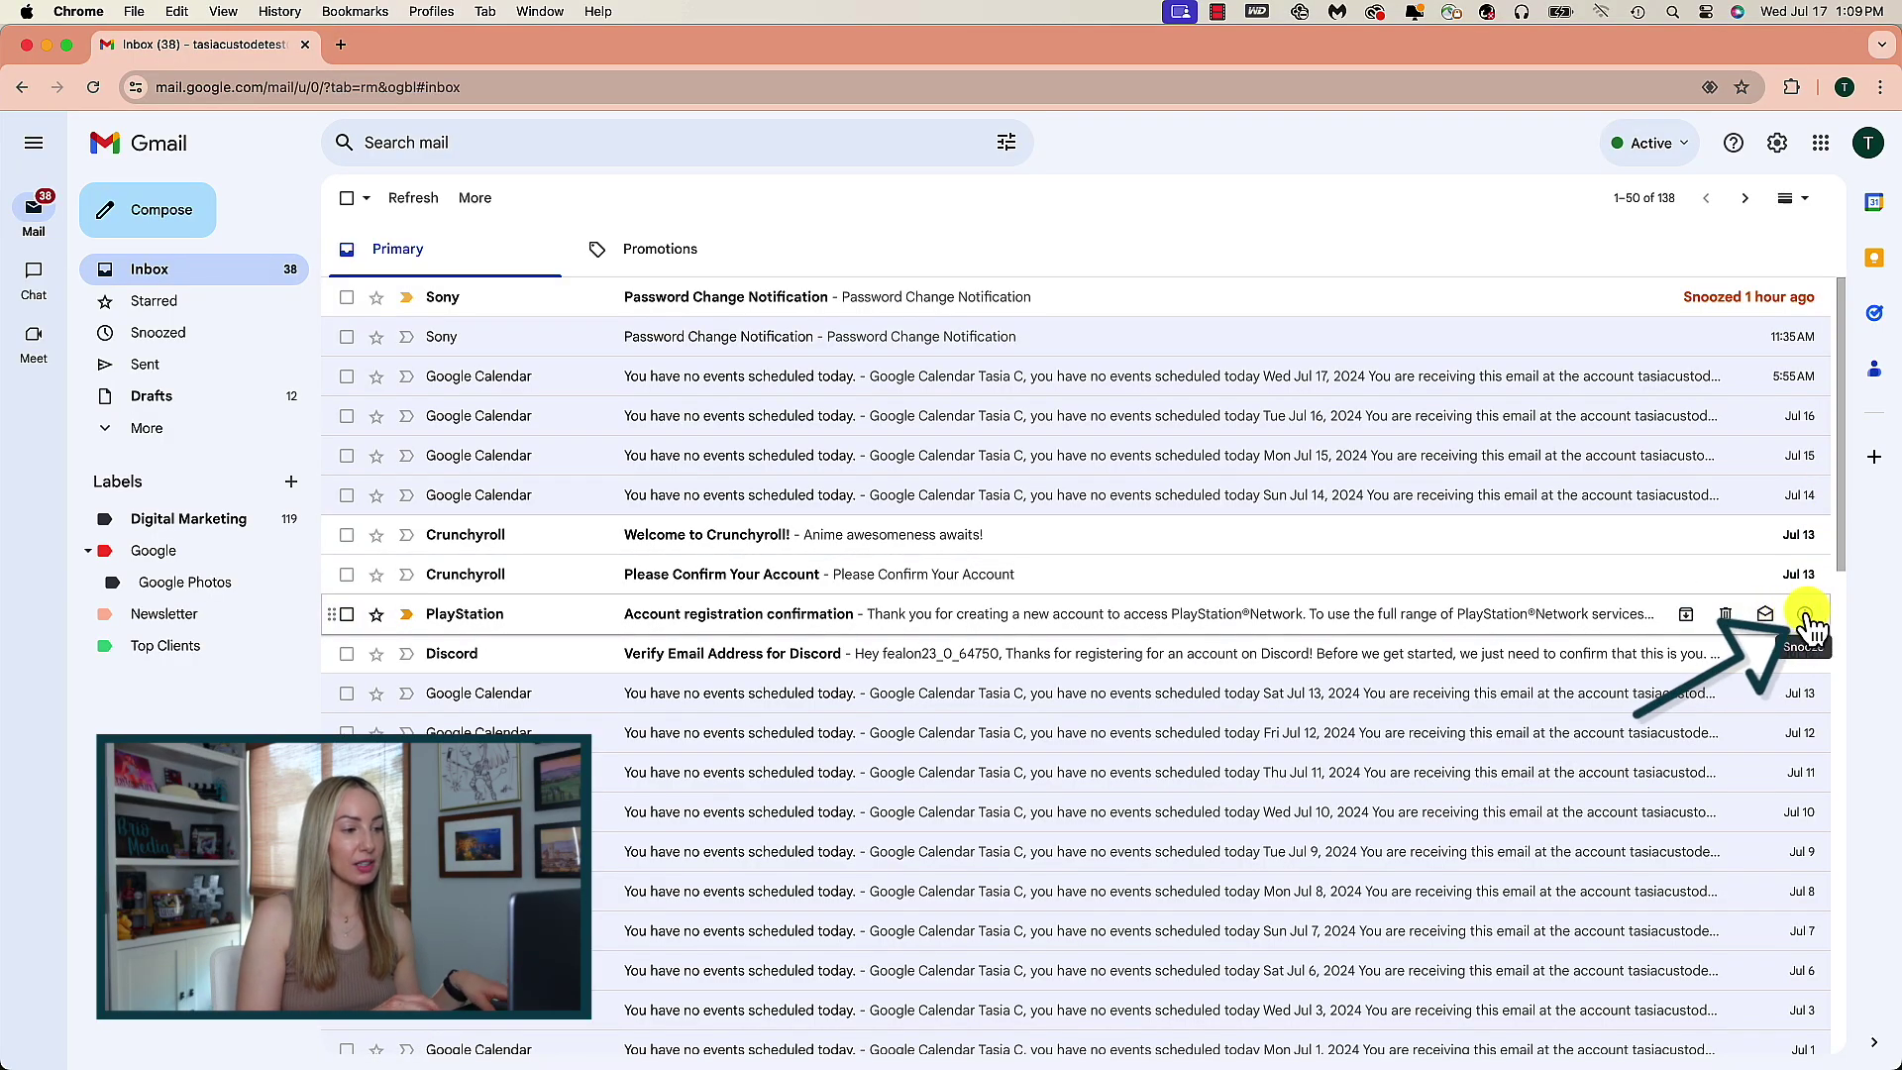
Step: Snooze the PlayStation email to a custom time of Jul 22, 8:00 AM
click(1805, 615)
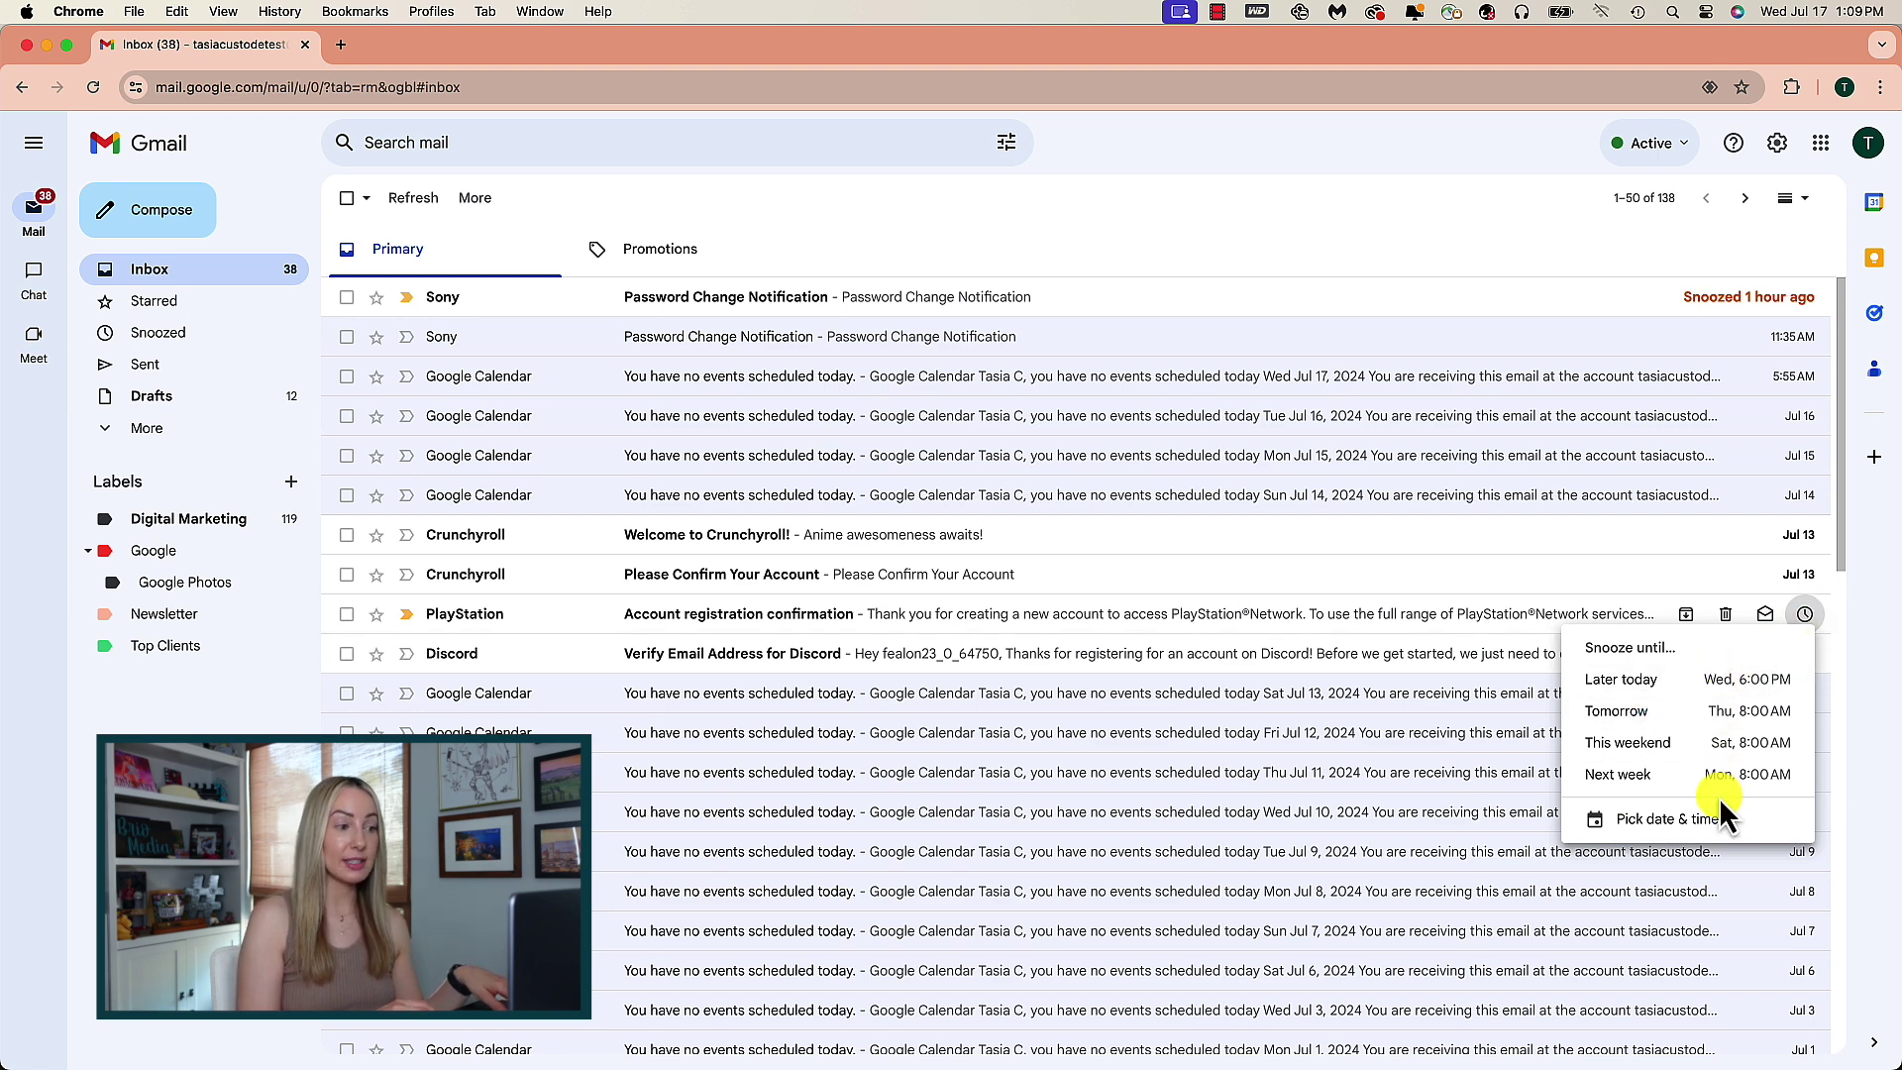
click(1716, 822)
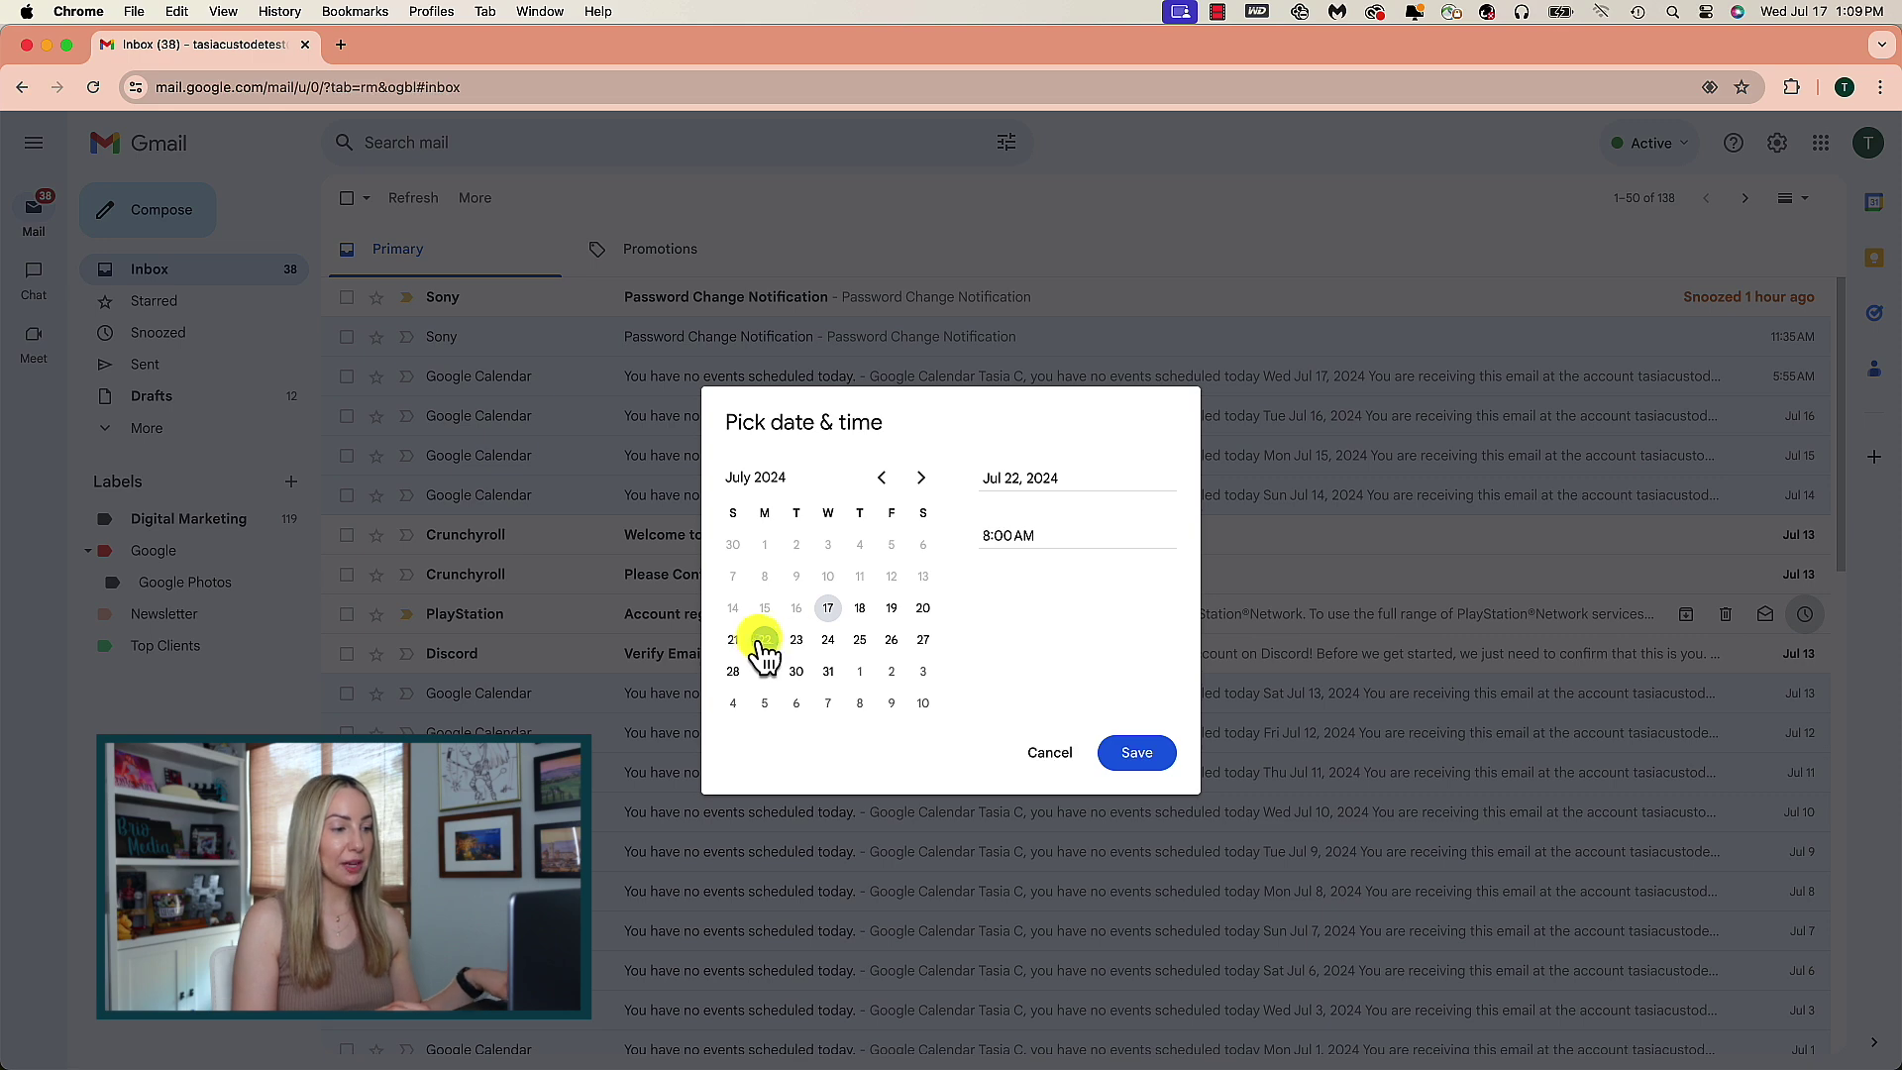
click(1137, 754)
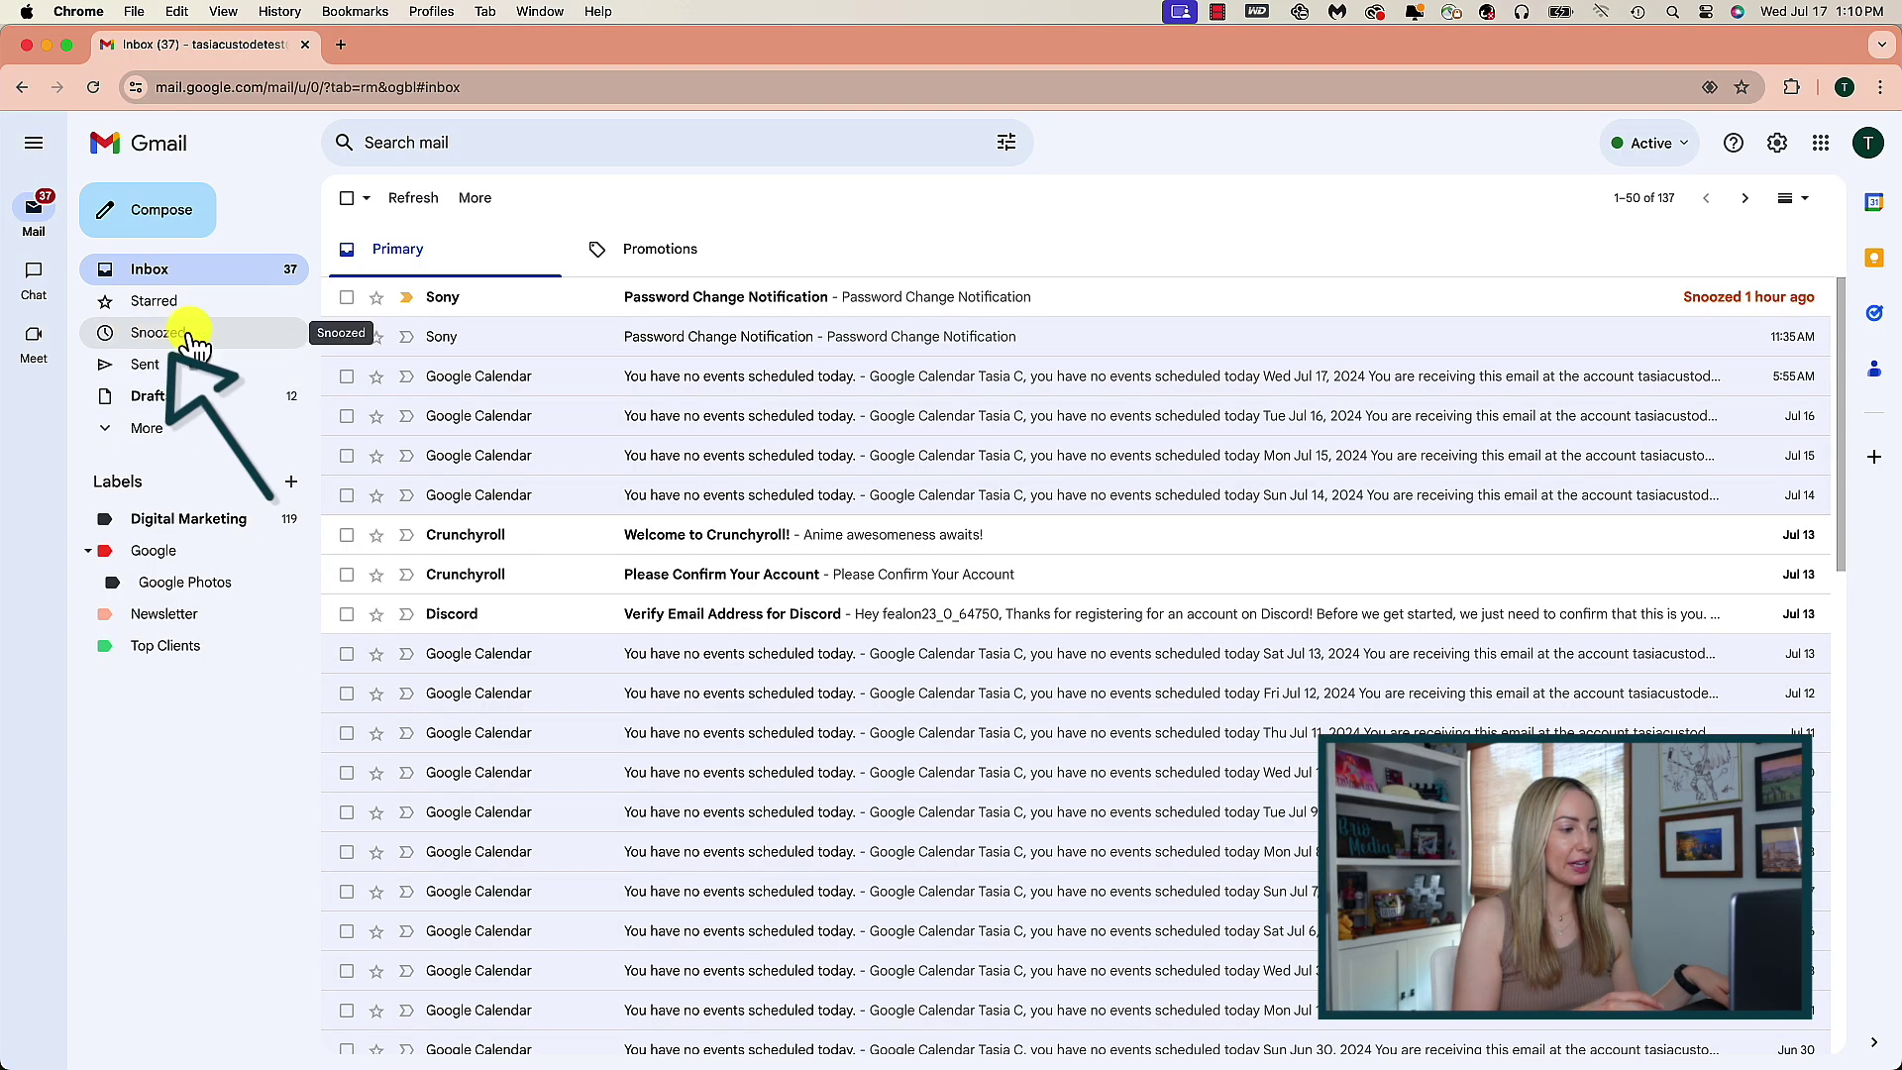
Step: Open the Snoozed folder and bring up the PlayStation email's snooze options
click(259, 337)
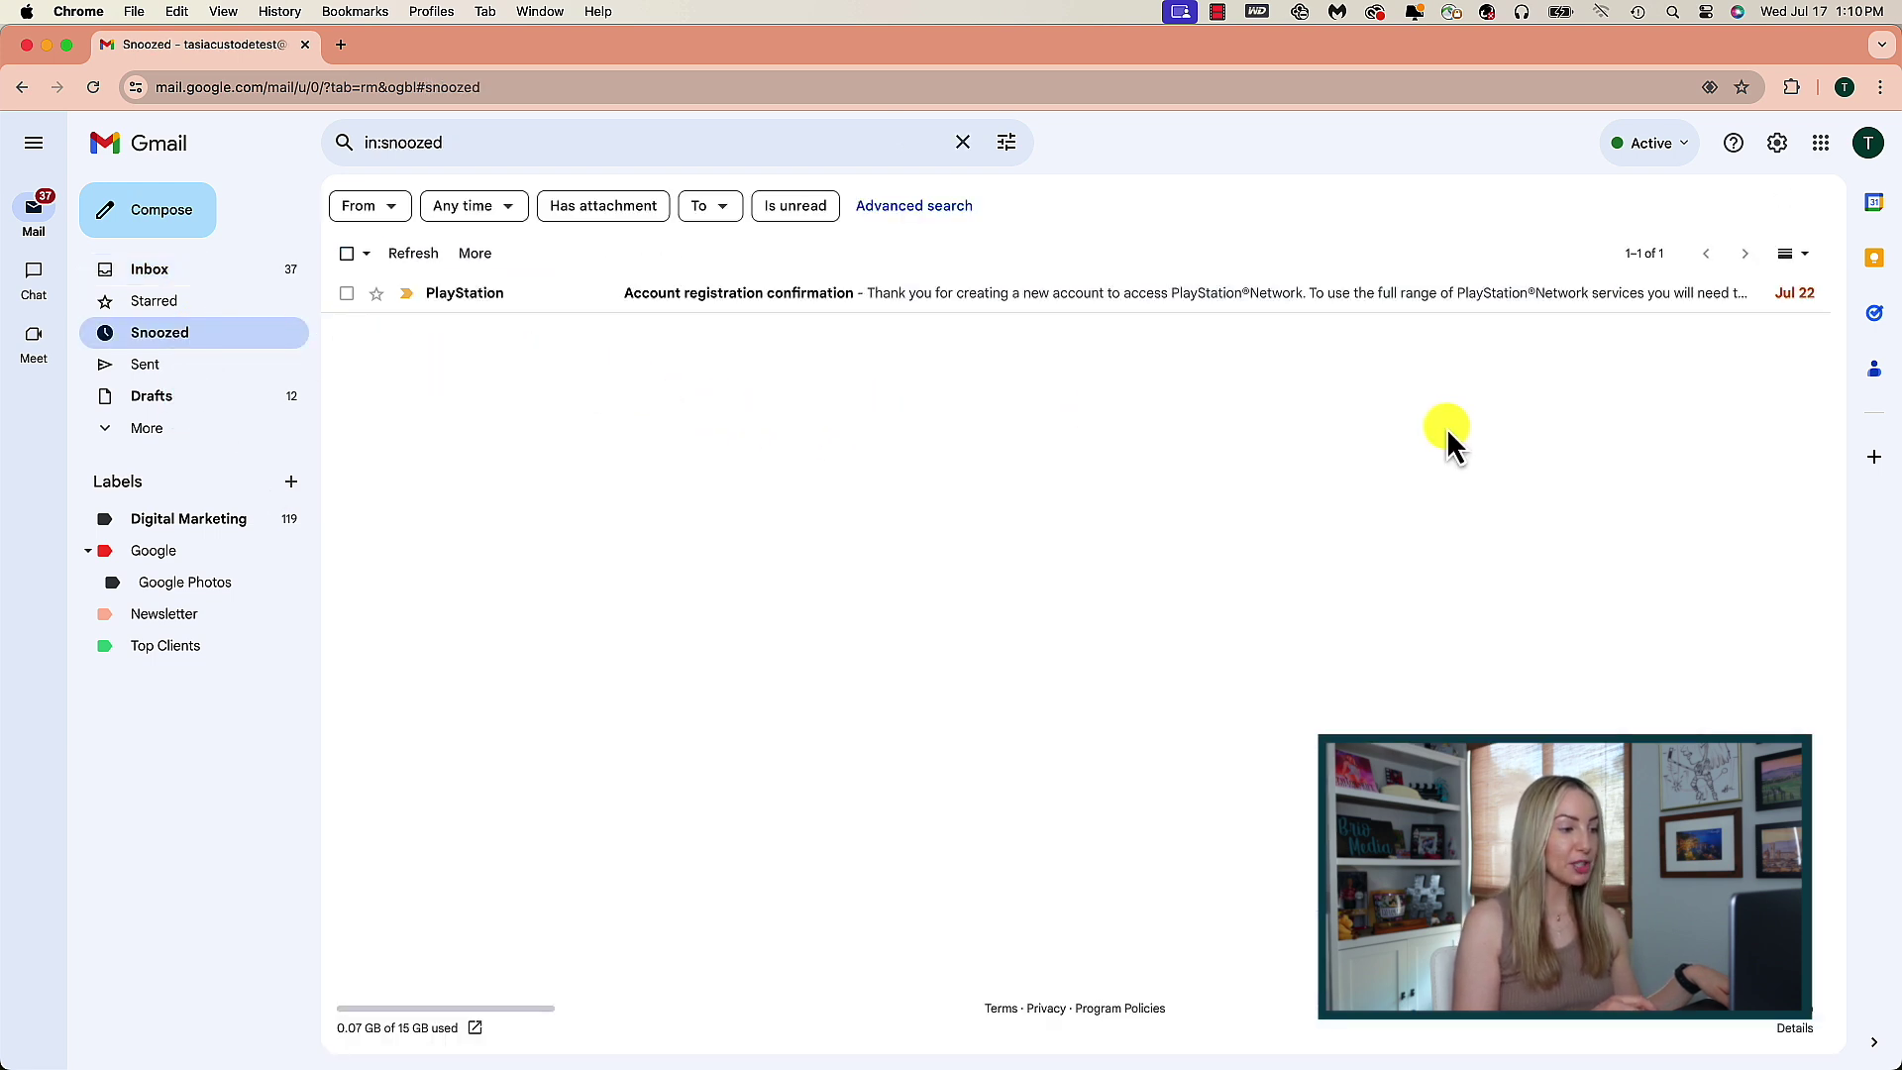
mouse_move(1800, 325)
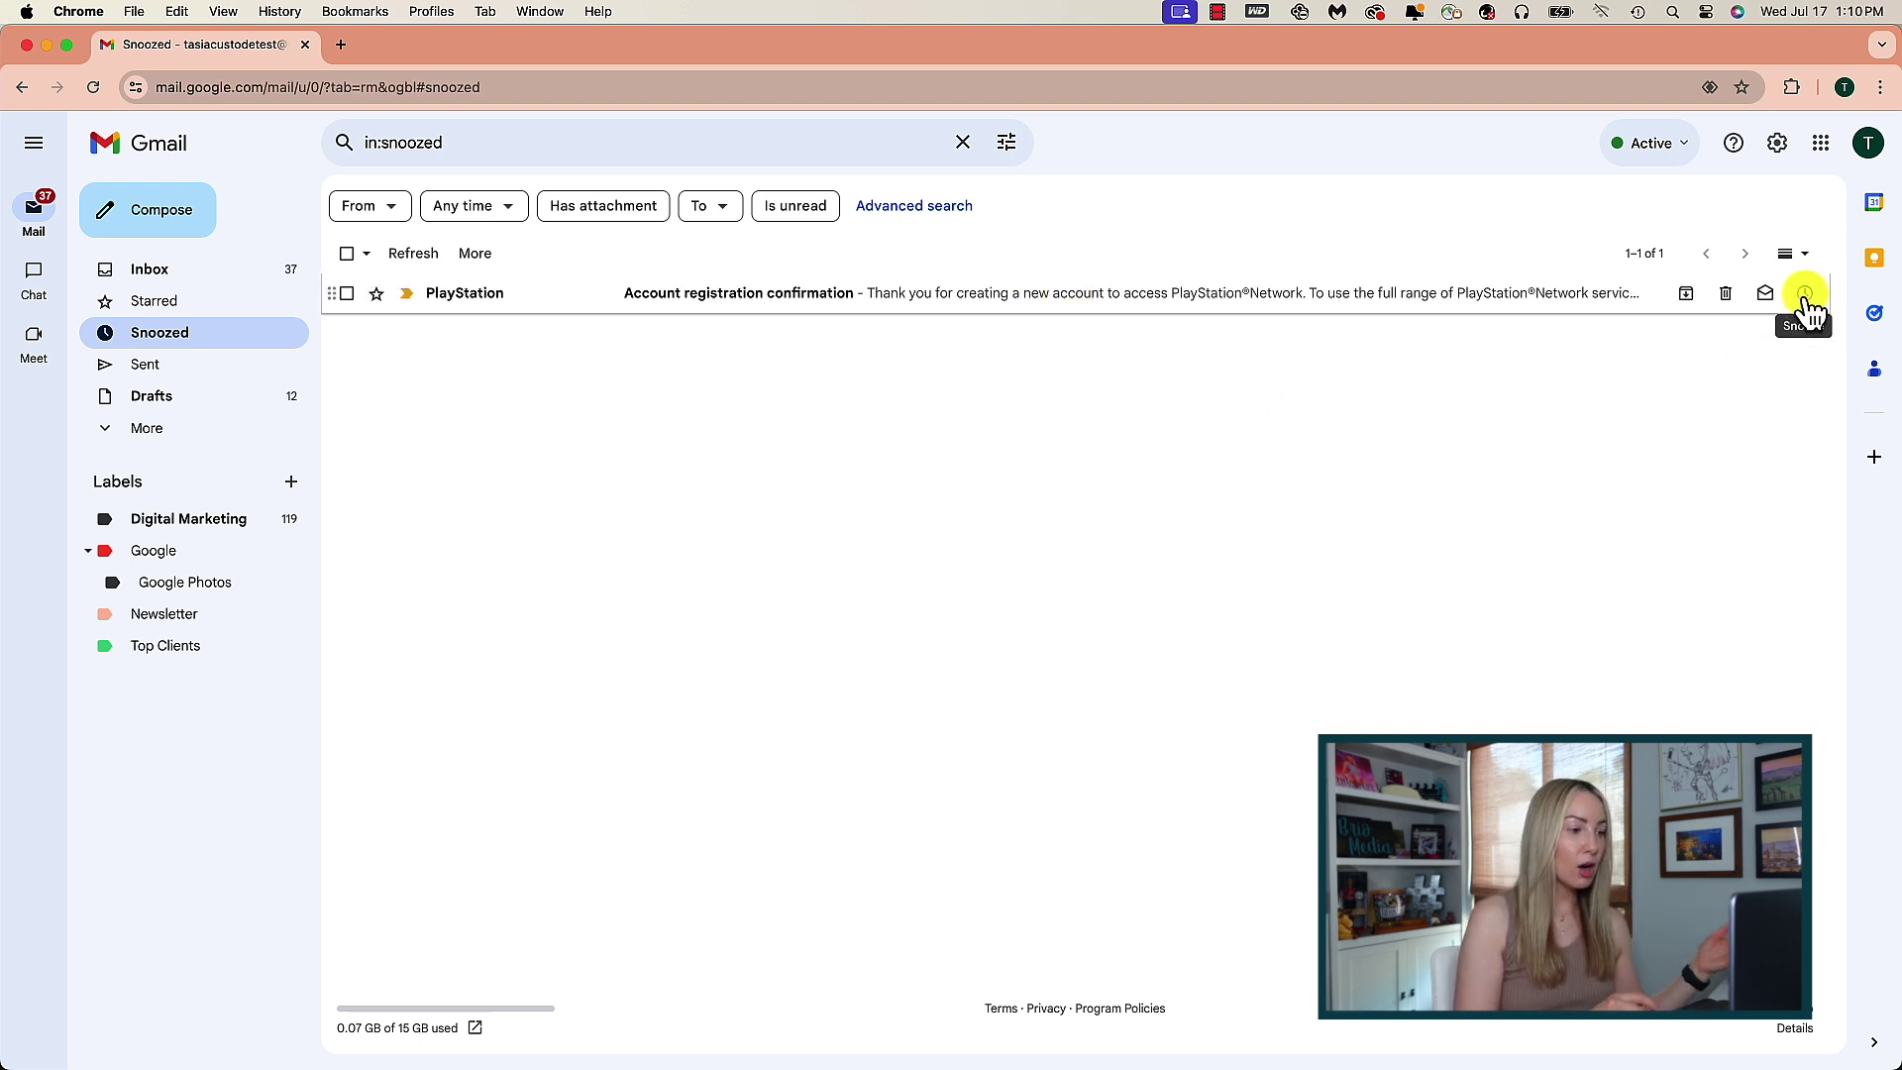
click(1805, 295)
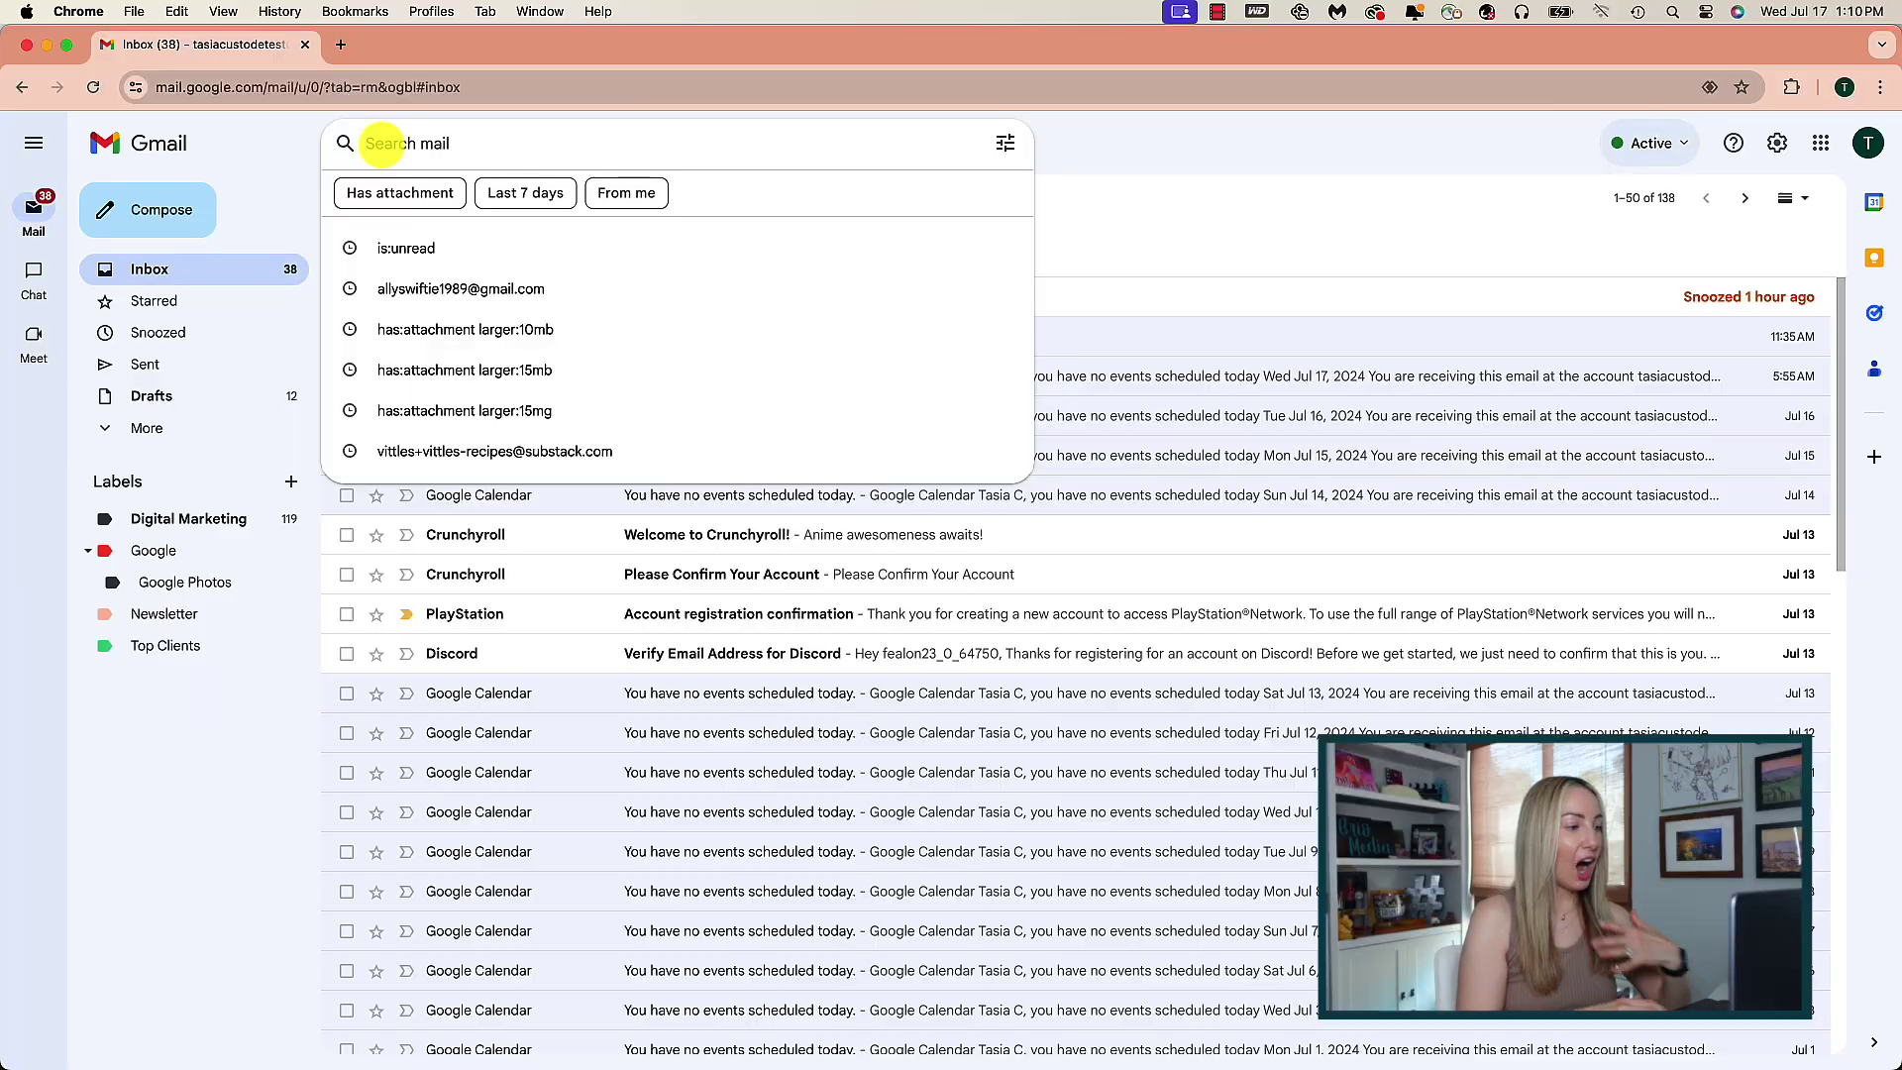
Step: Search the mailbox for 'vittles', then clear the search
text(vittles)
key(Return)
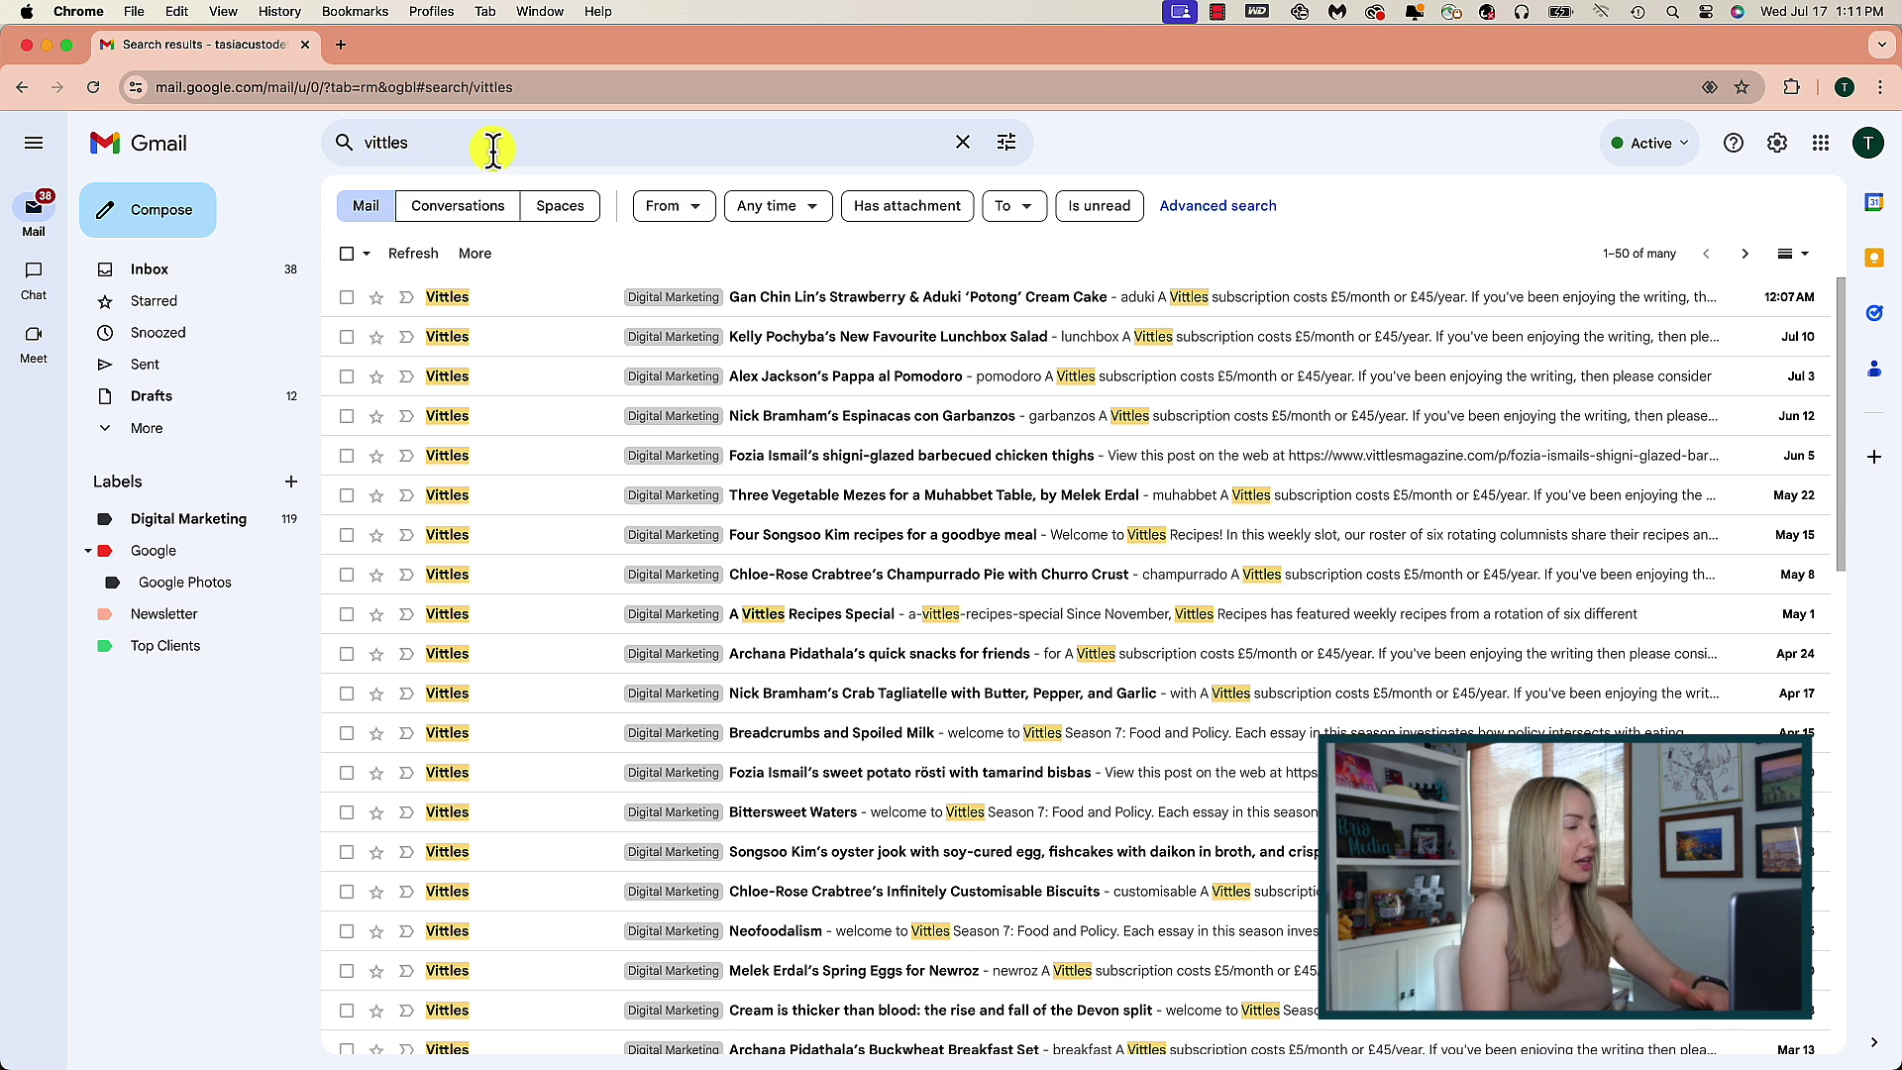
click(966, 142)
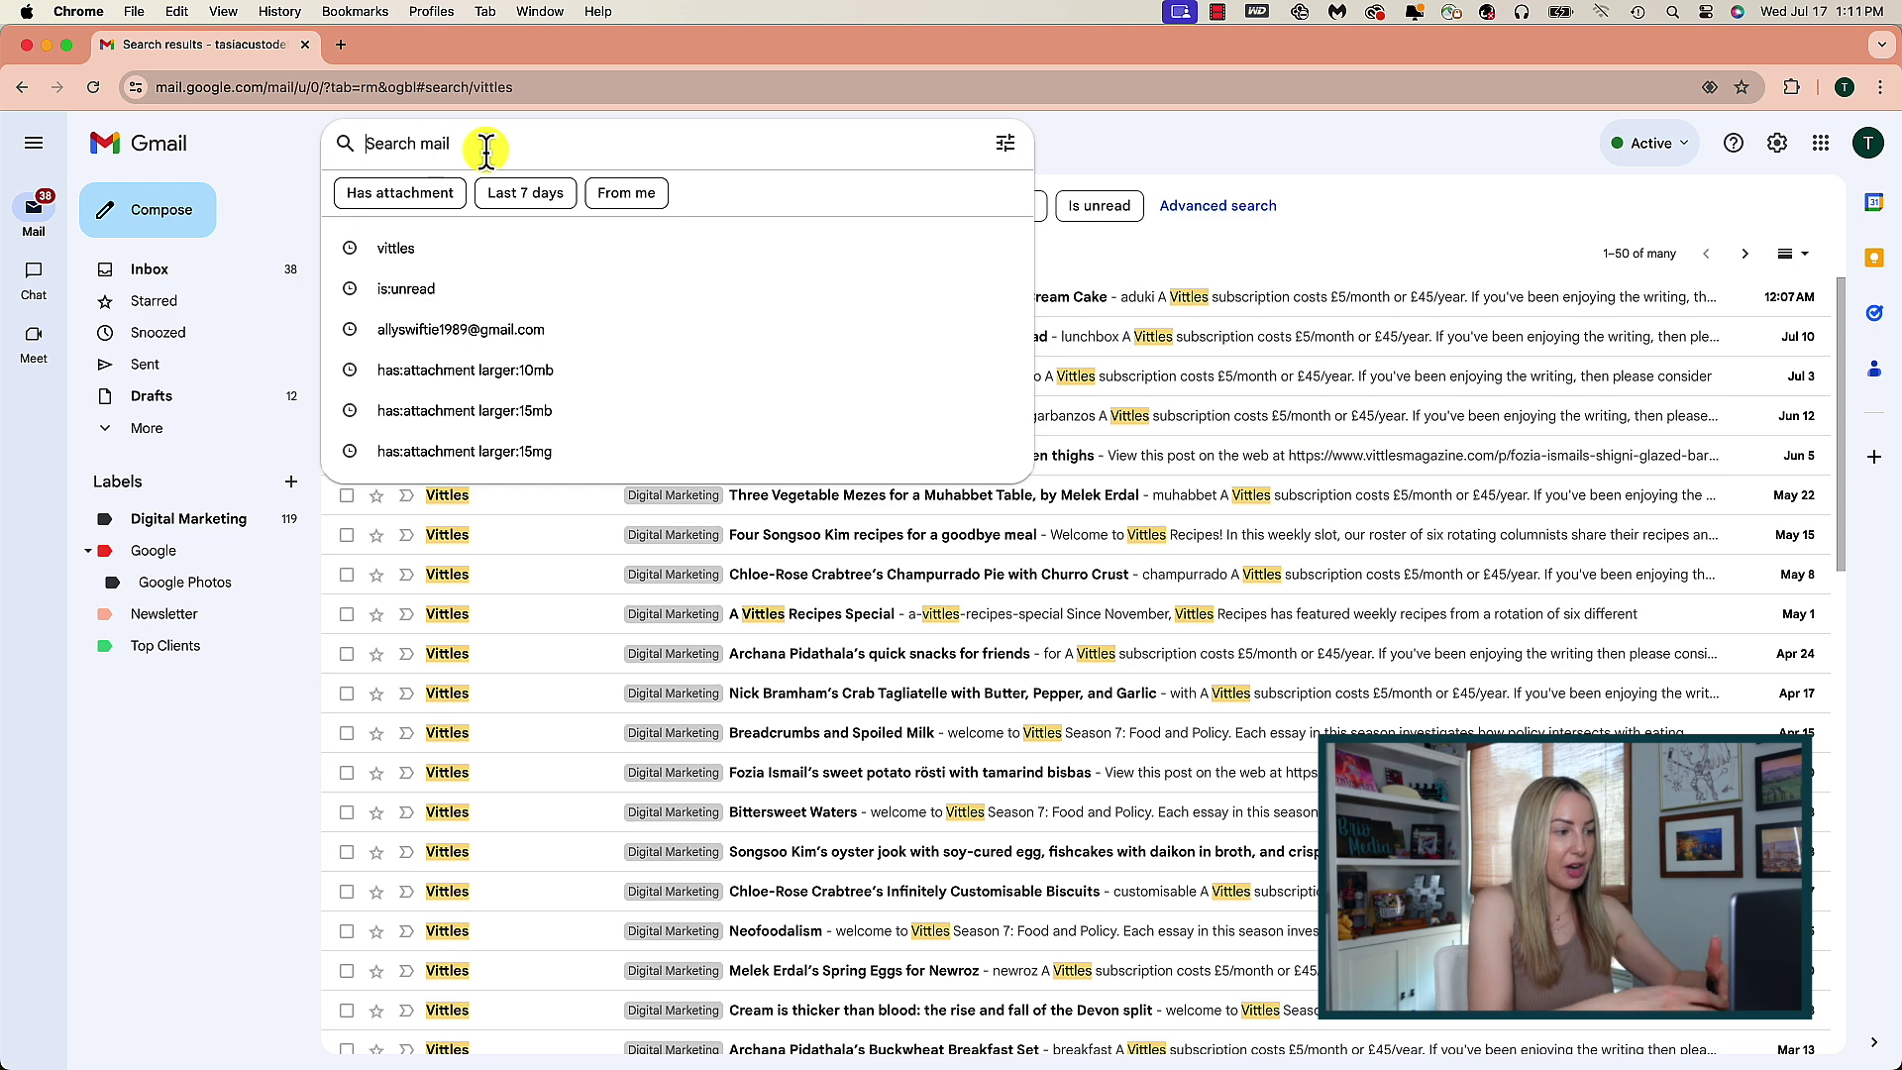
Step: Run an asterisk wildcard search on the account's own email domain, showing 19 results
text(*)
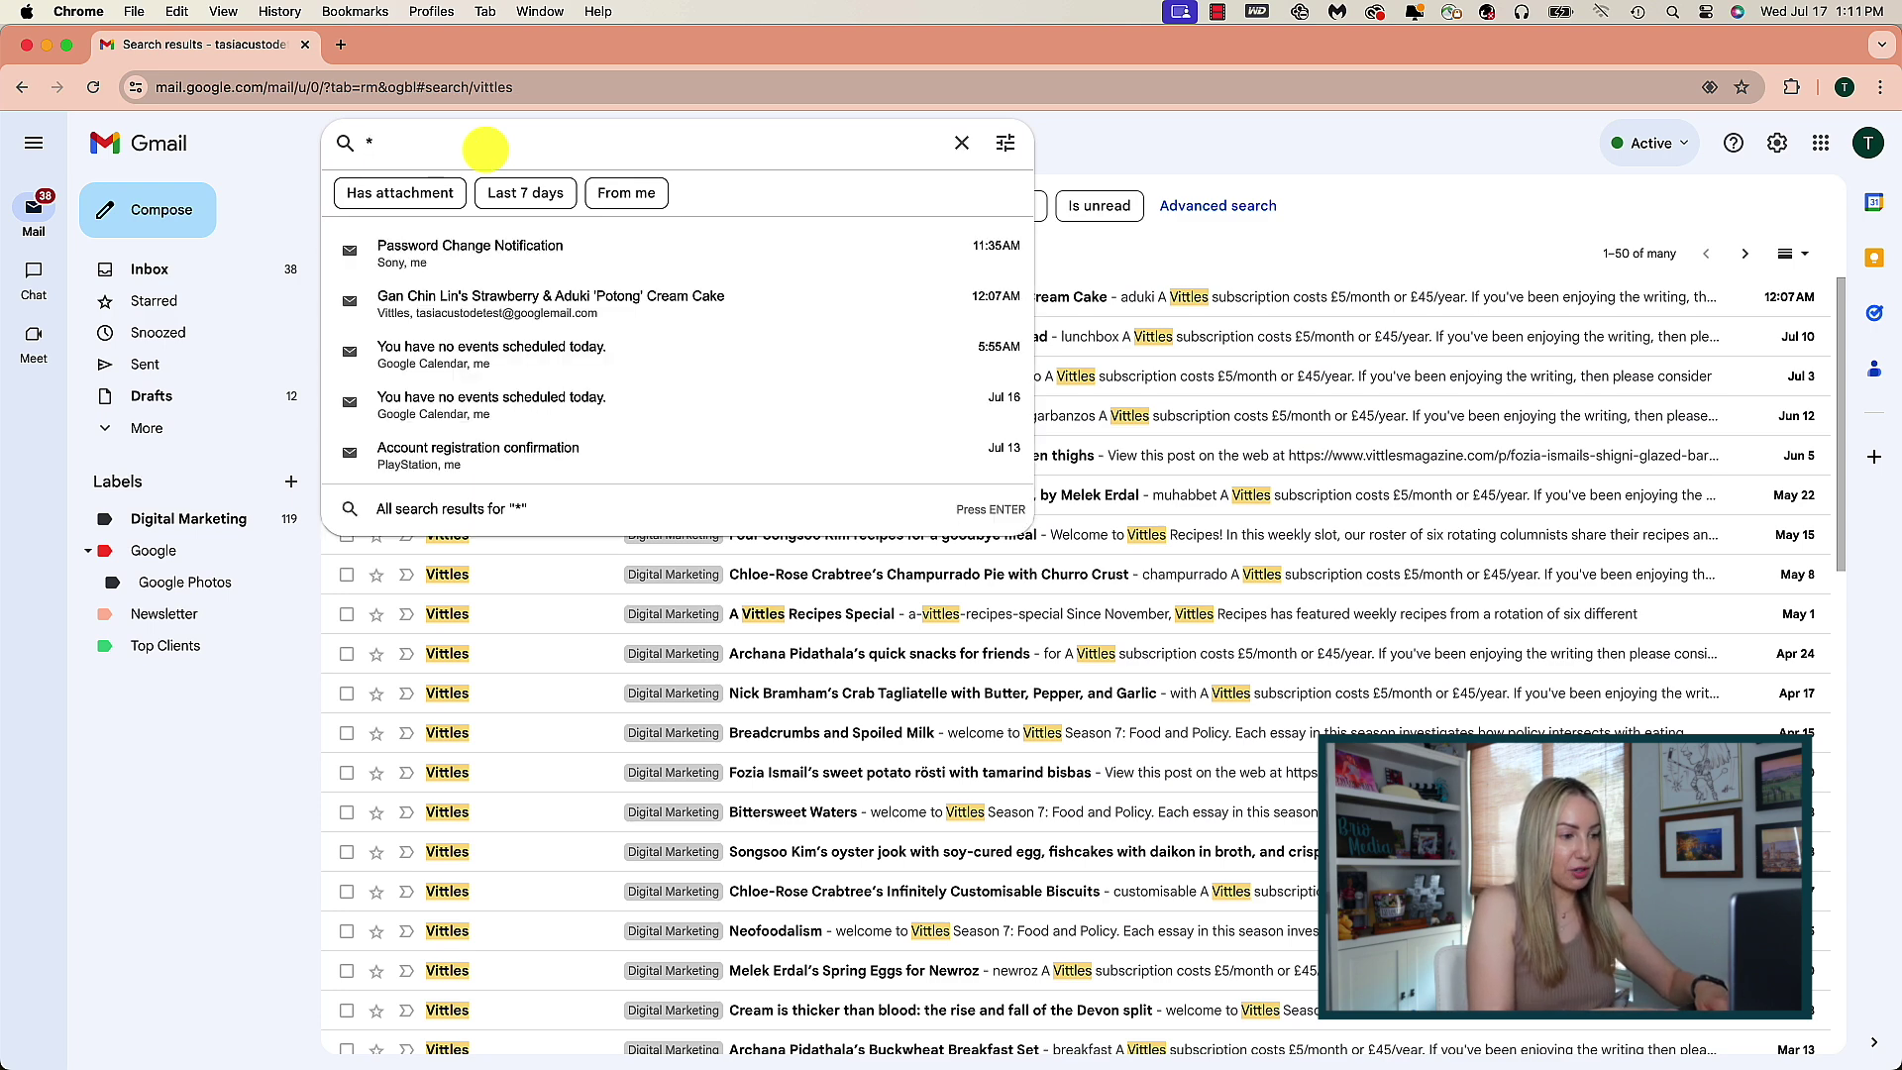
text(tasia)
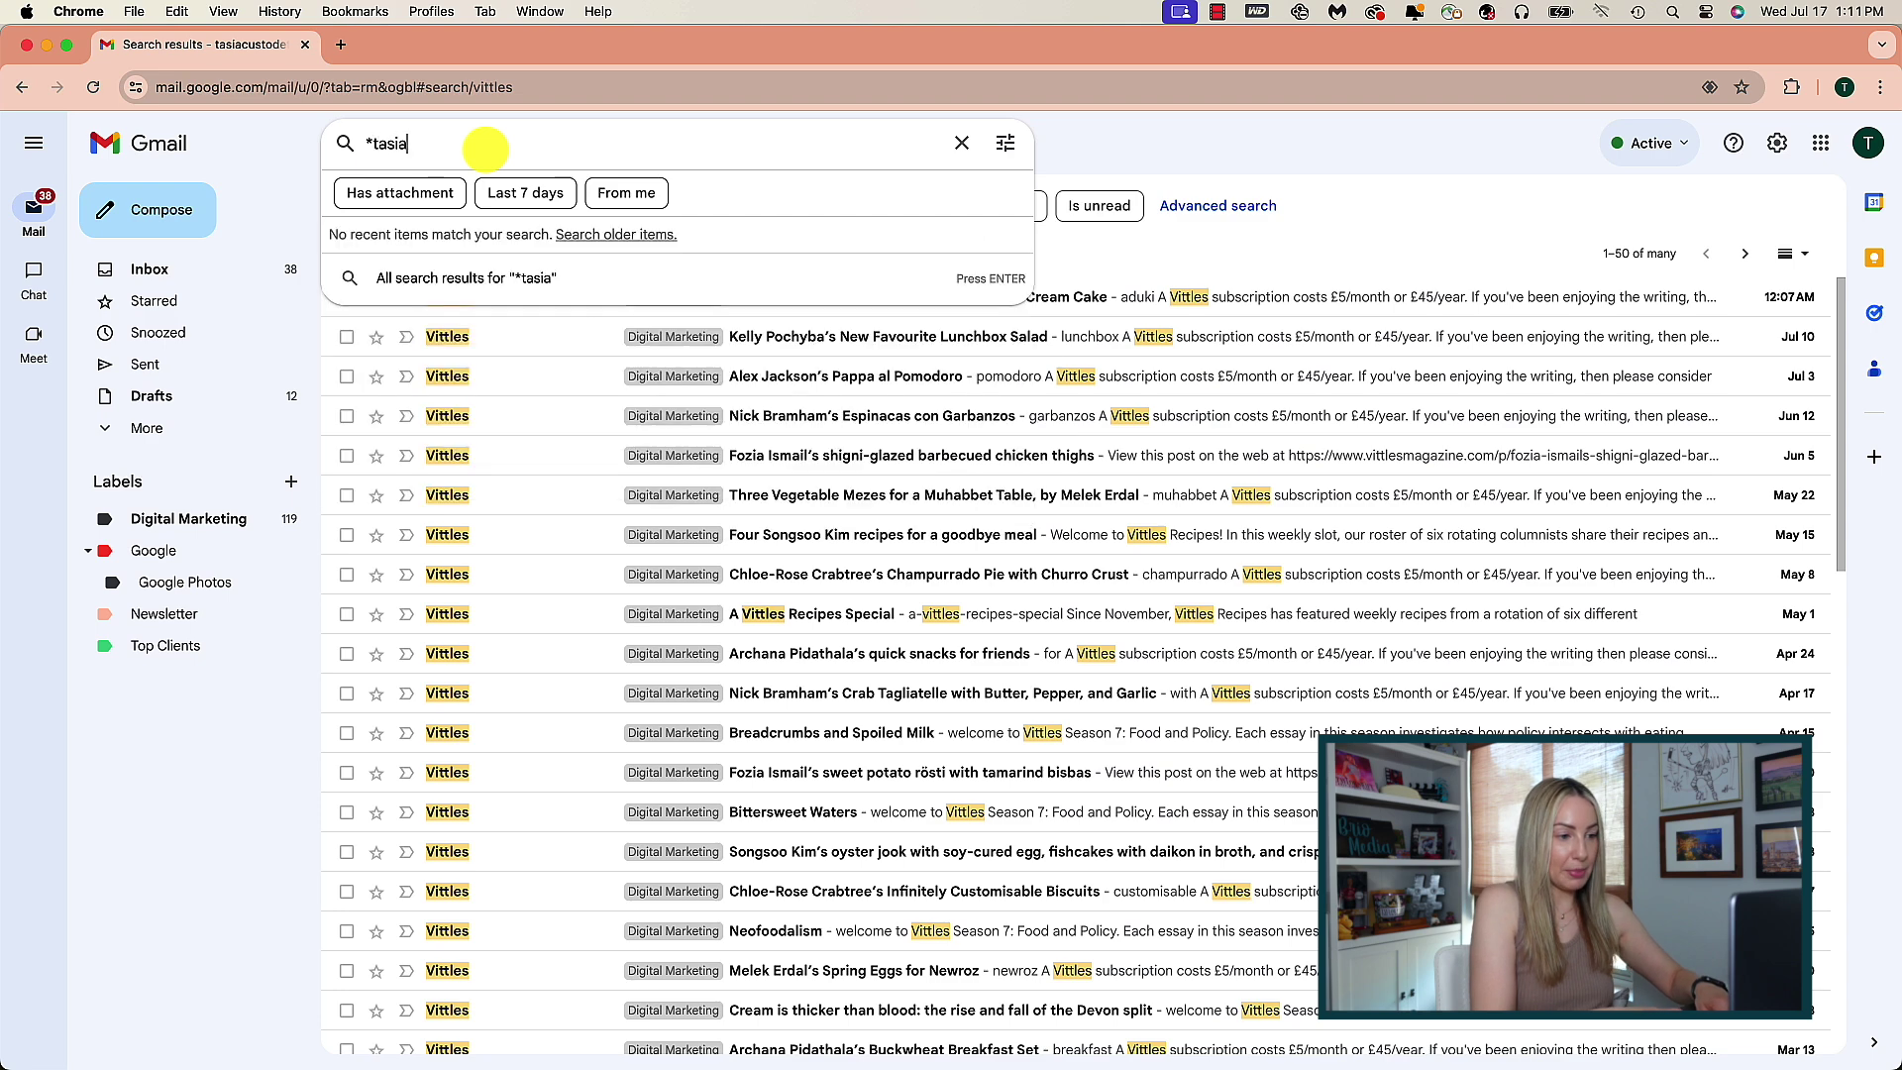
text(custode.com)
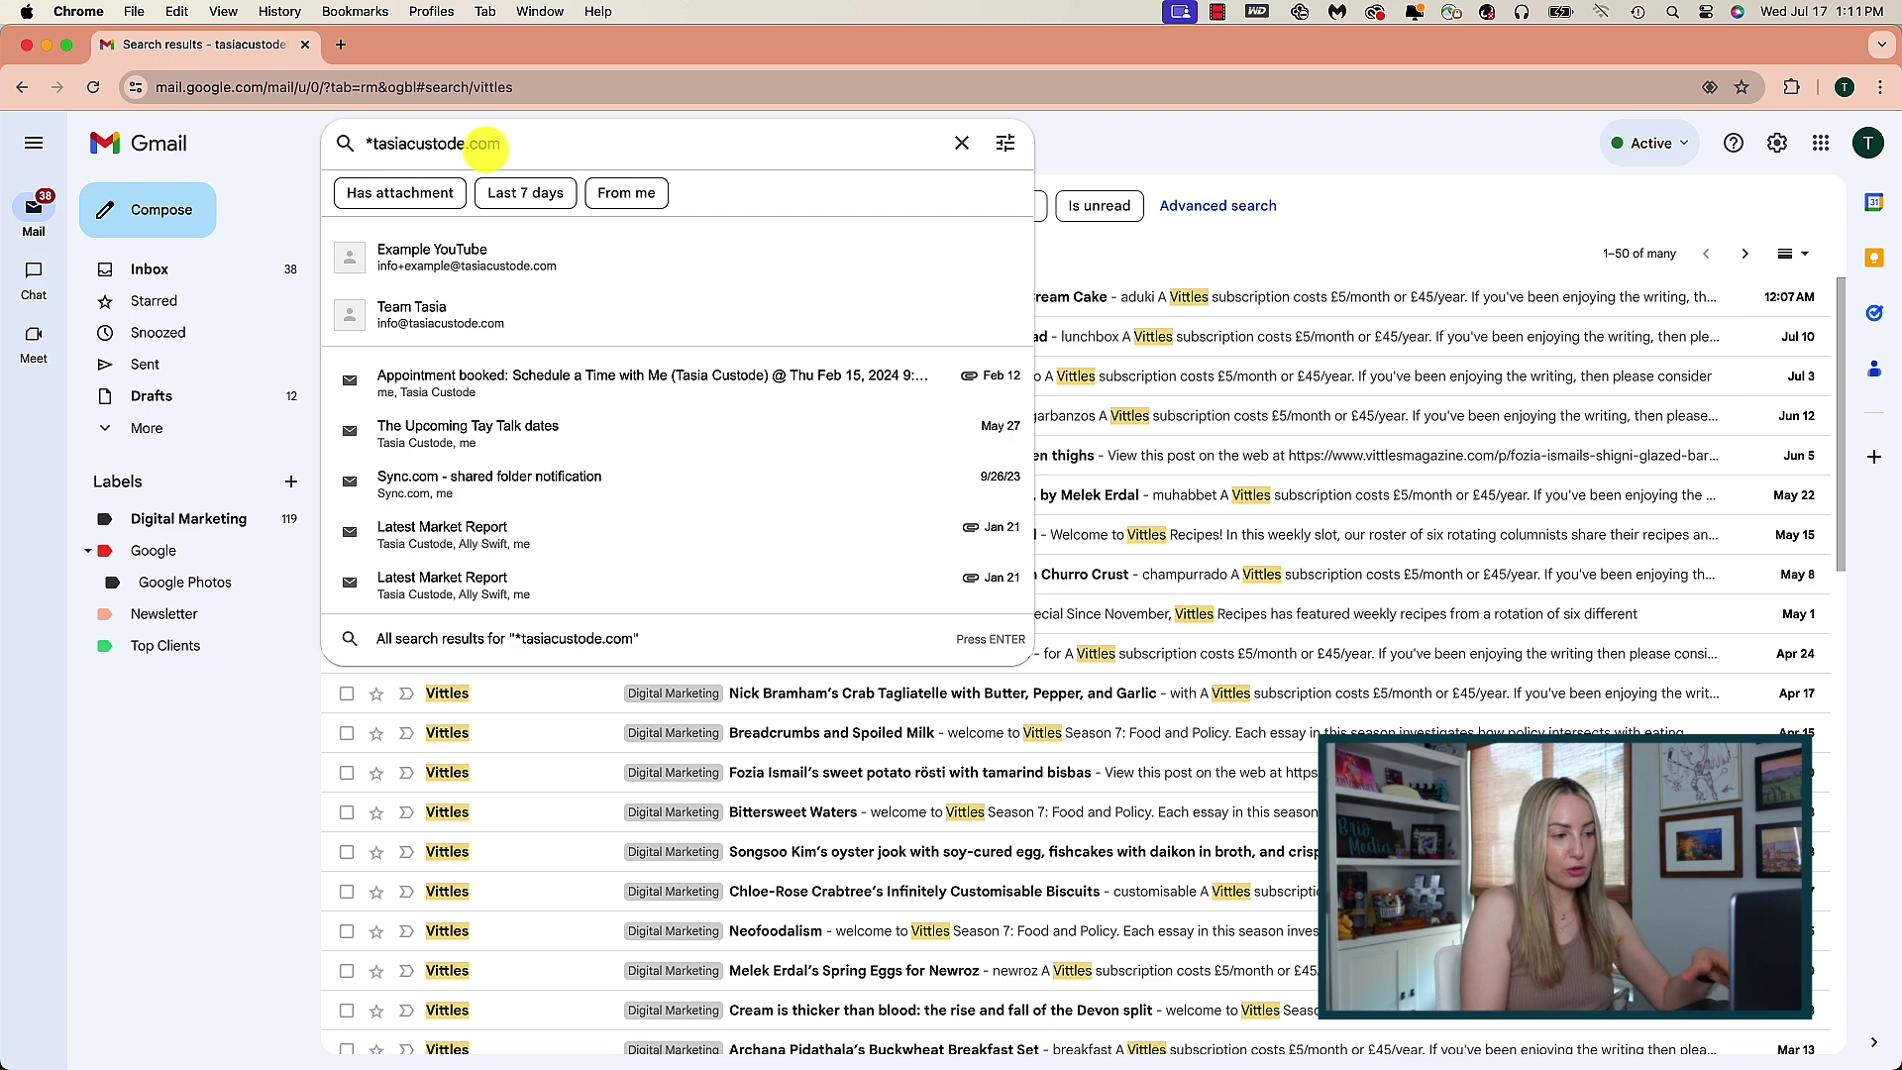
key(Return)
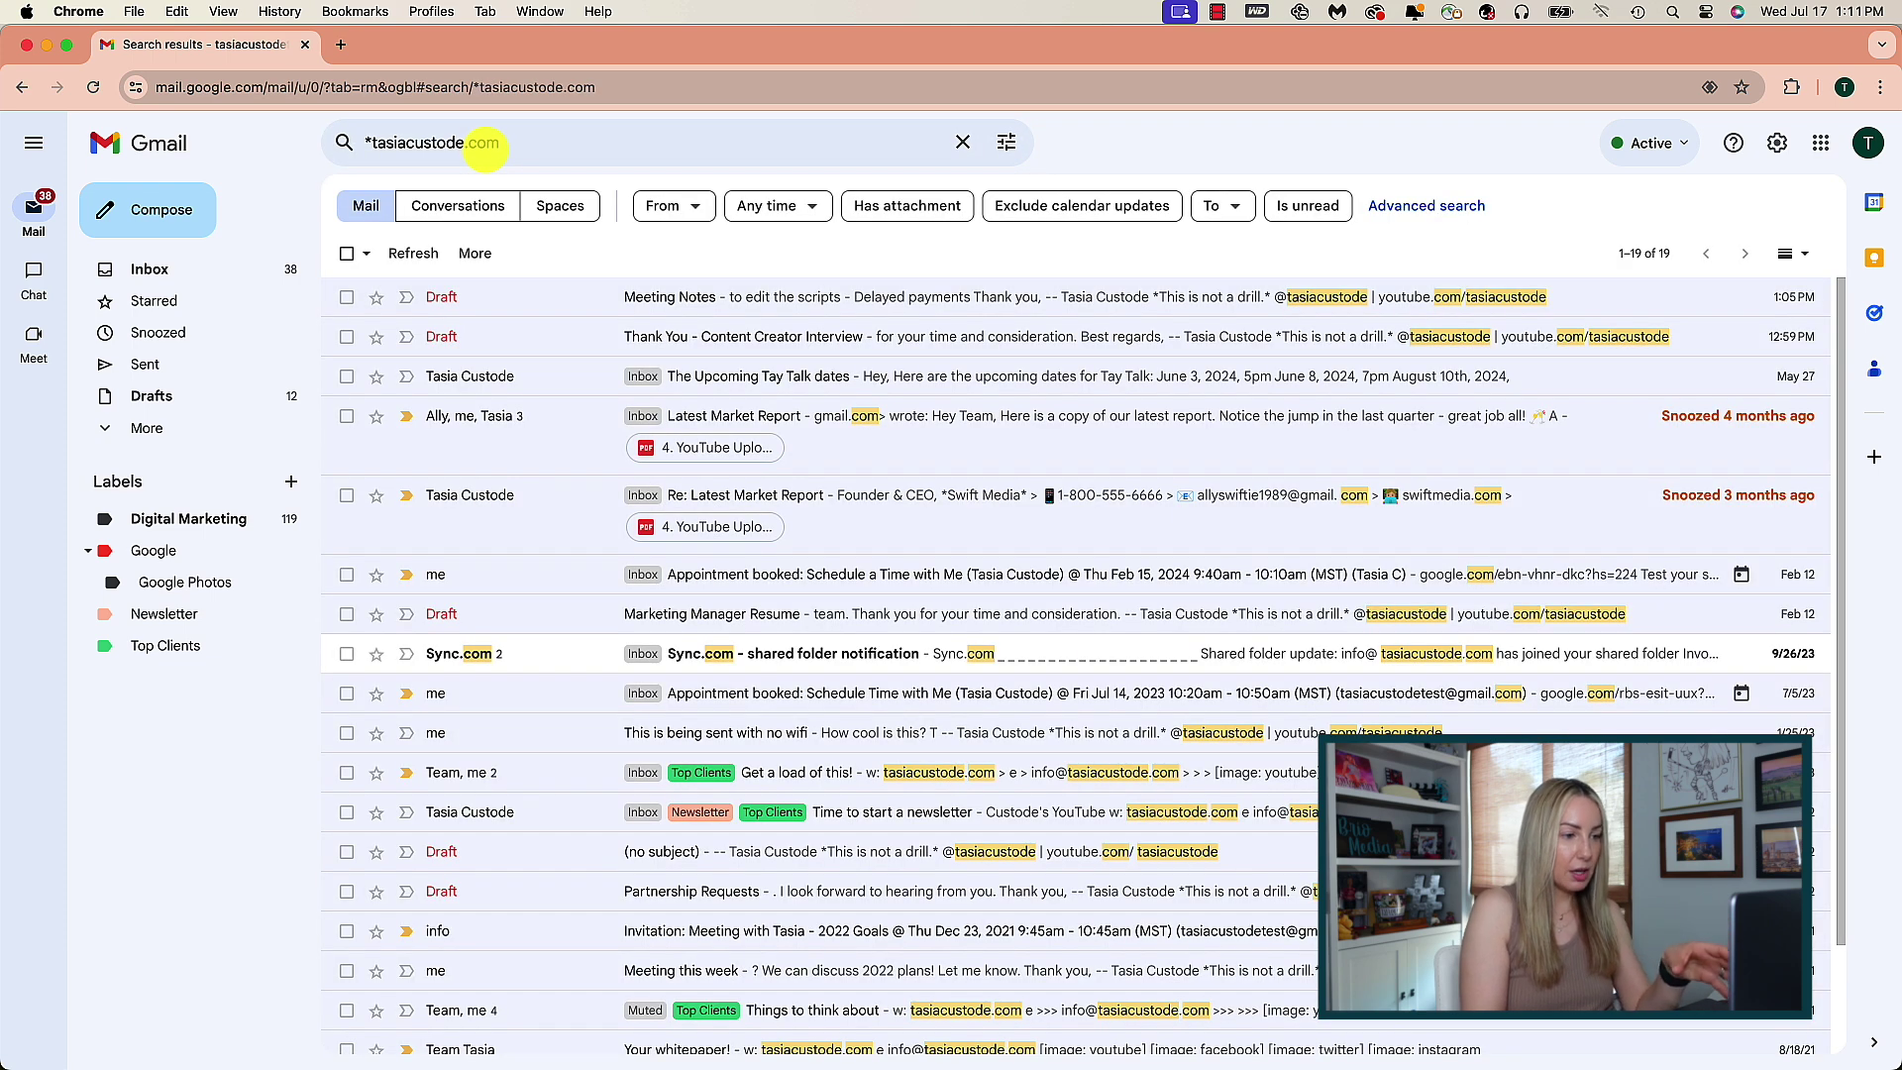
mouse_move(437, 418)
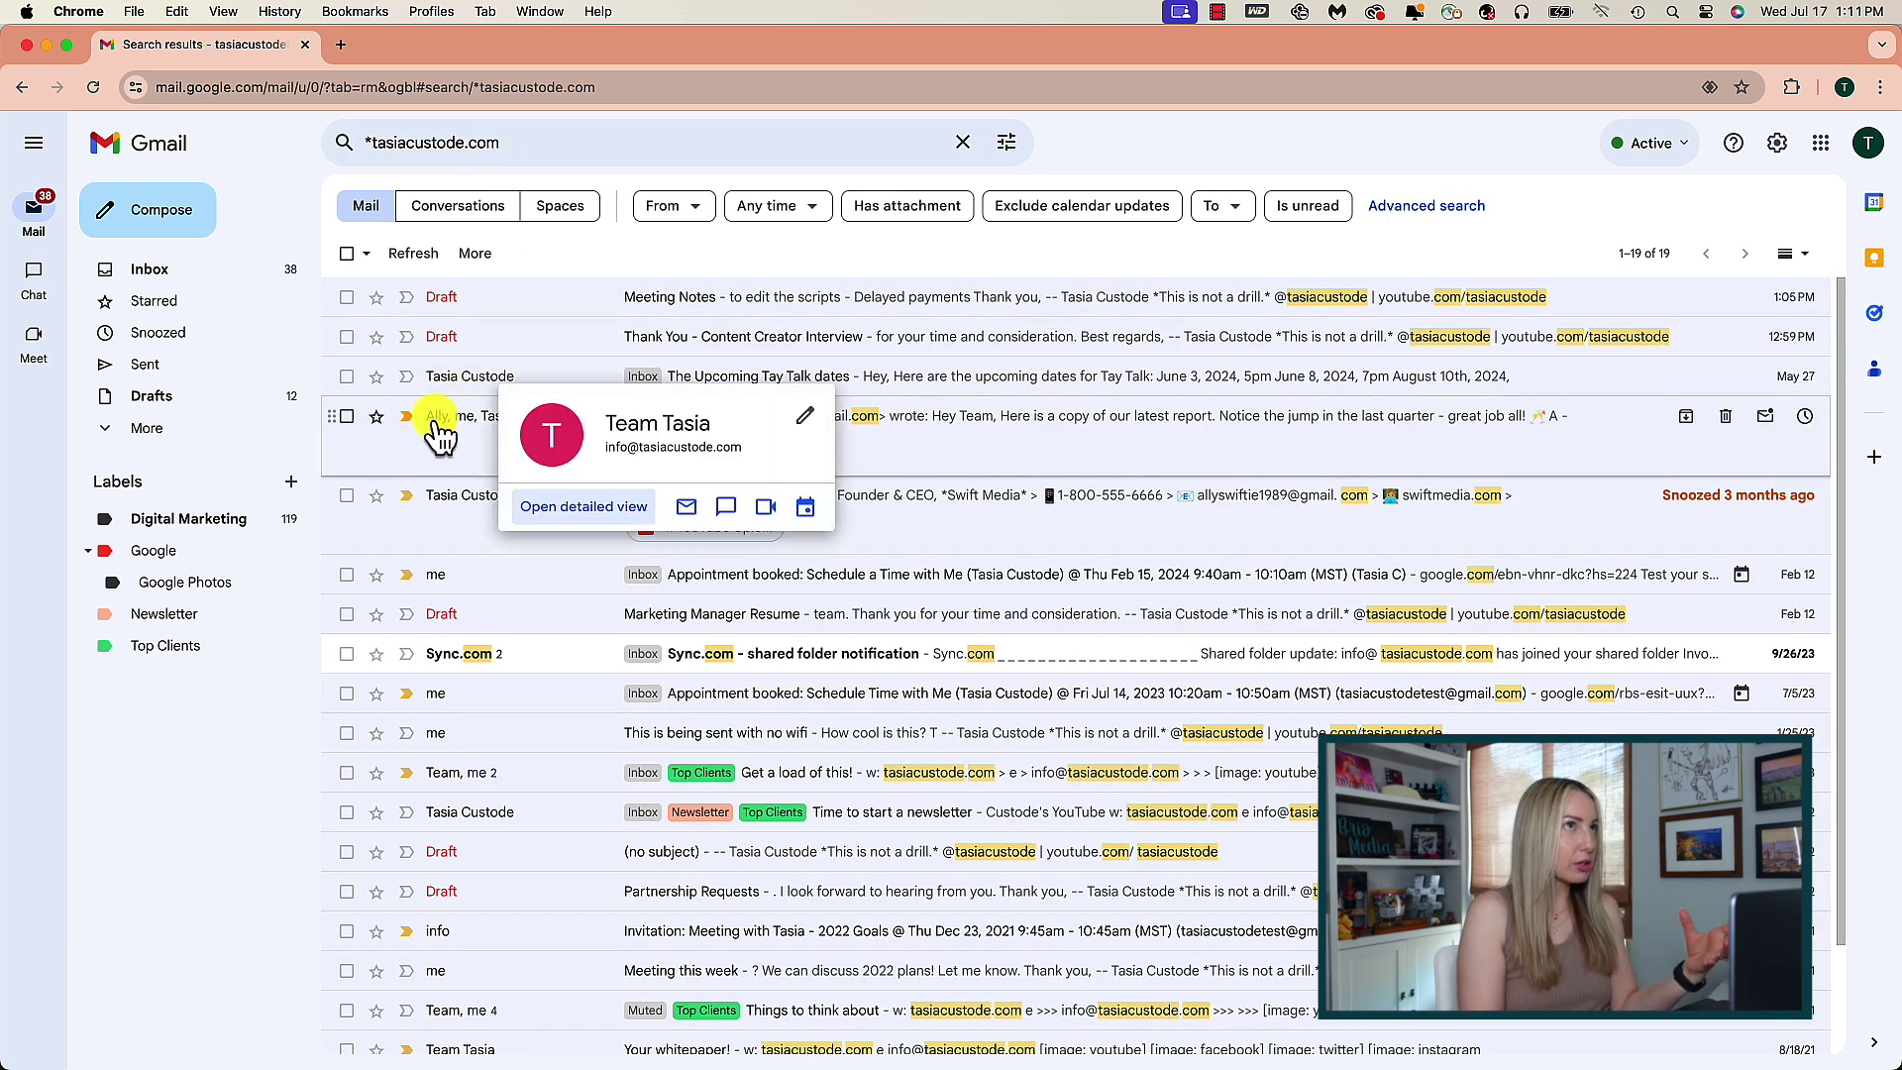